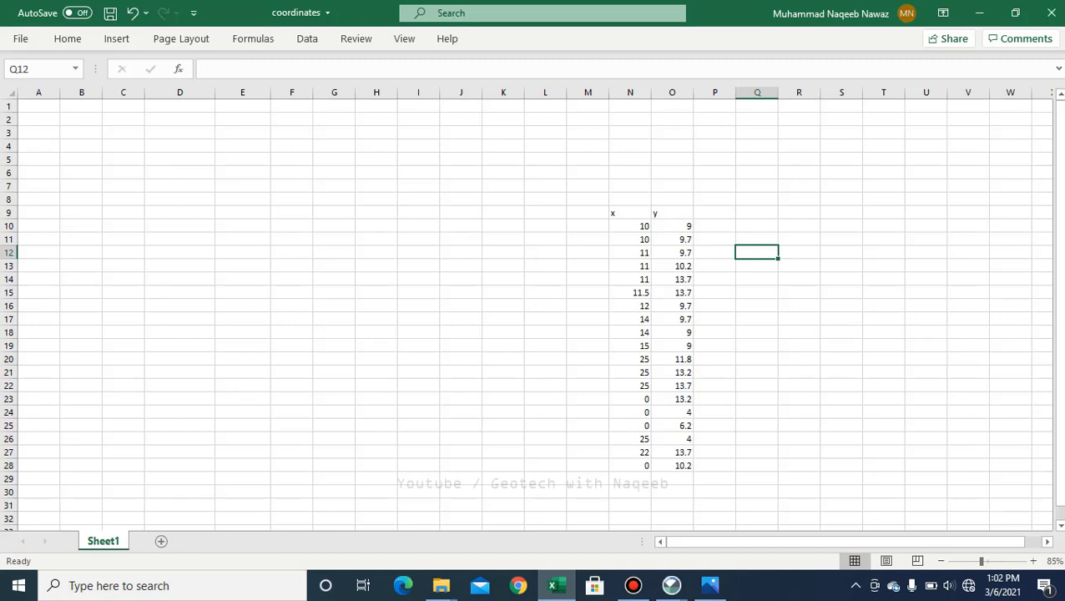
# - Switch to GeoStudio and set the SLOPE/W analysis pore-water pressure conditions to Piezometric Line with Ru
pyautogui.click(670, 585)
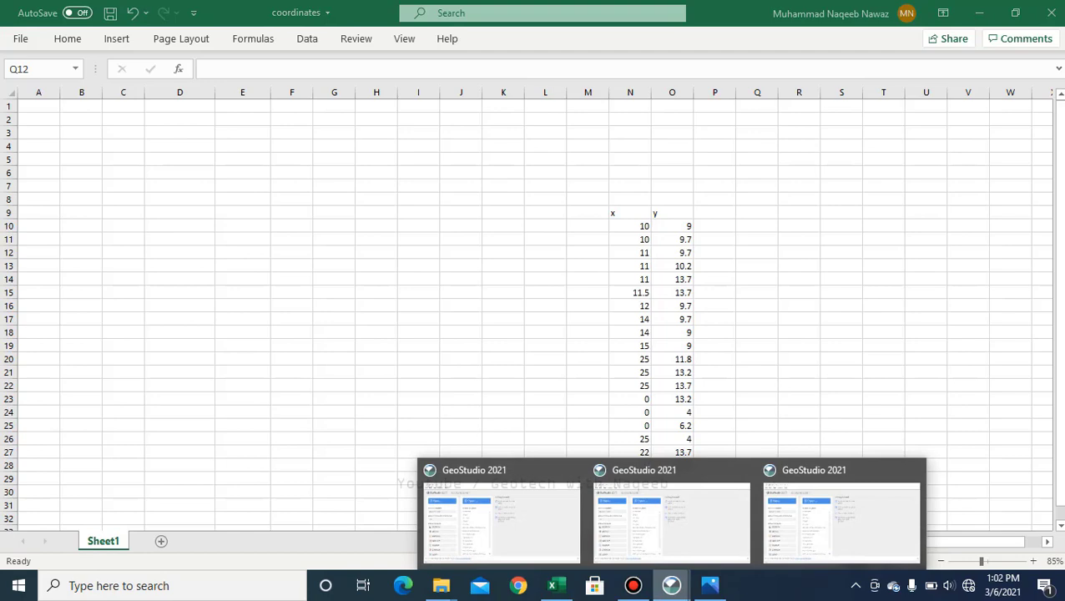
pyautogui.click(841, 517)
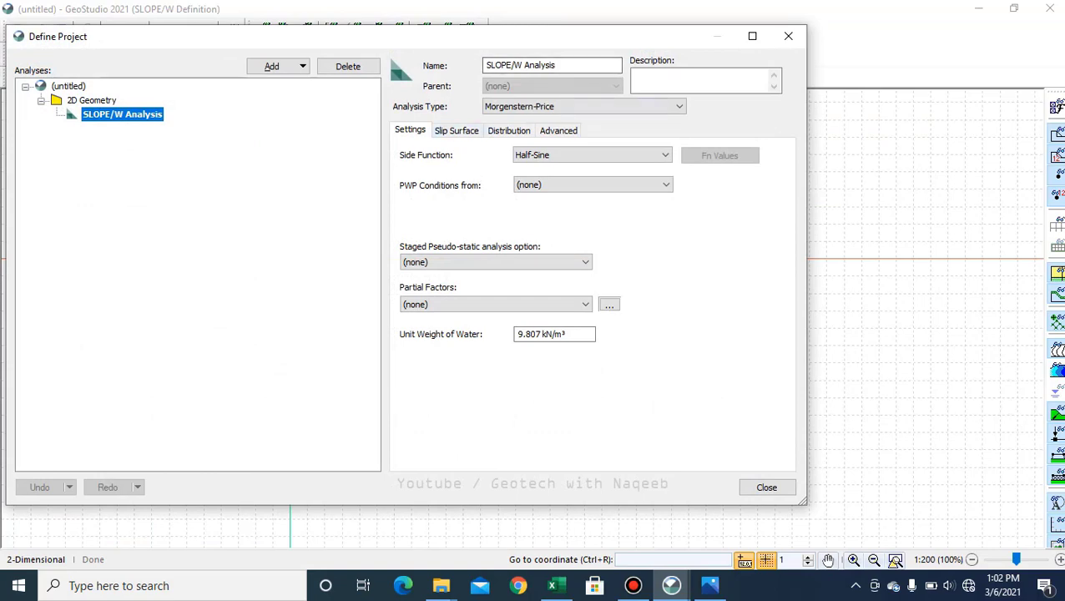
pyautogui.click(592, 184)
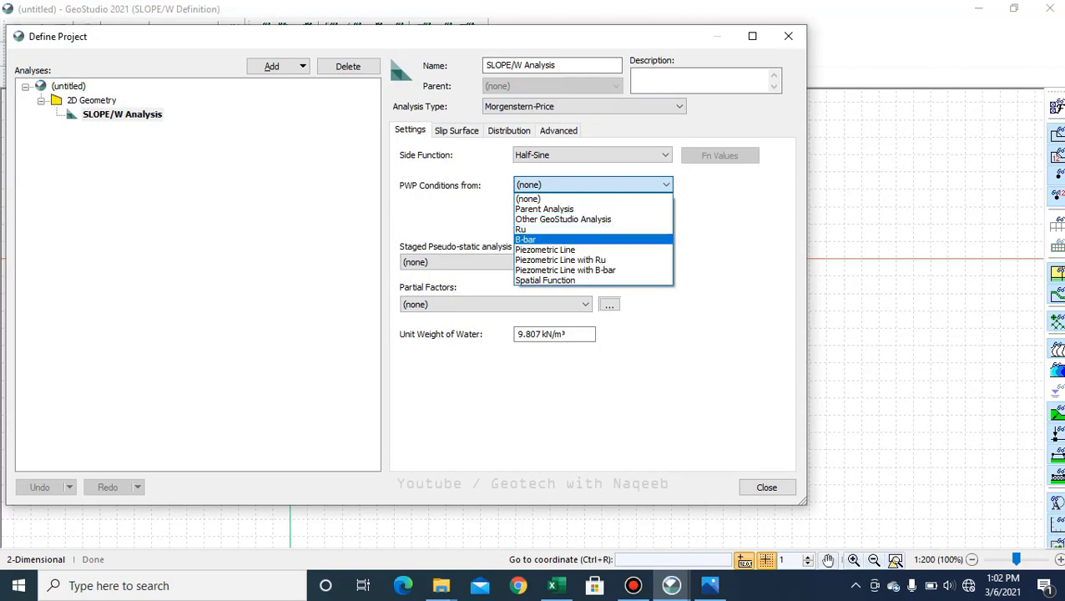
pyautogui.click(584, 259)
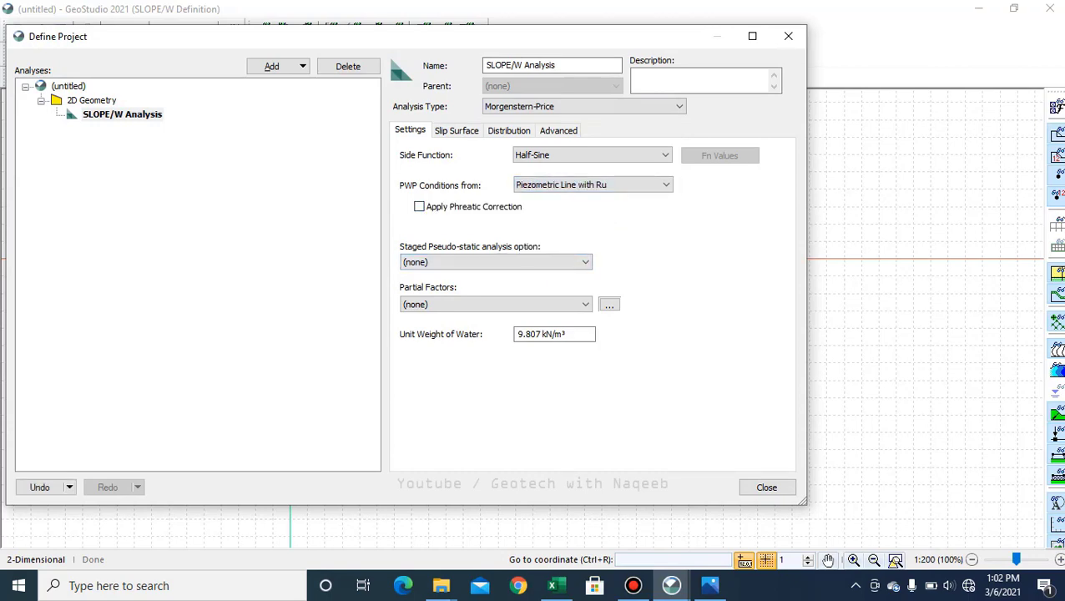
# - Set the slip surface movement direction to Right to left and the slip surface option to Grid and Radius, closing the project definition
pyautogui.click(456, 130)
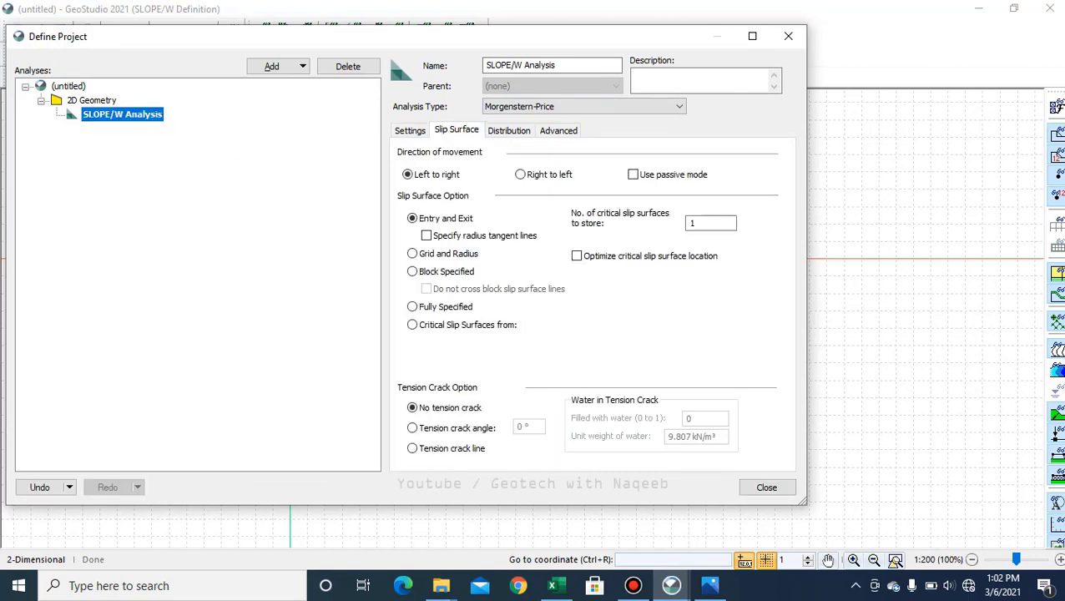
pyautogui.click(522, 175)
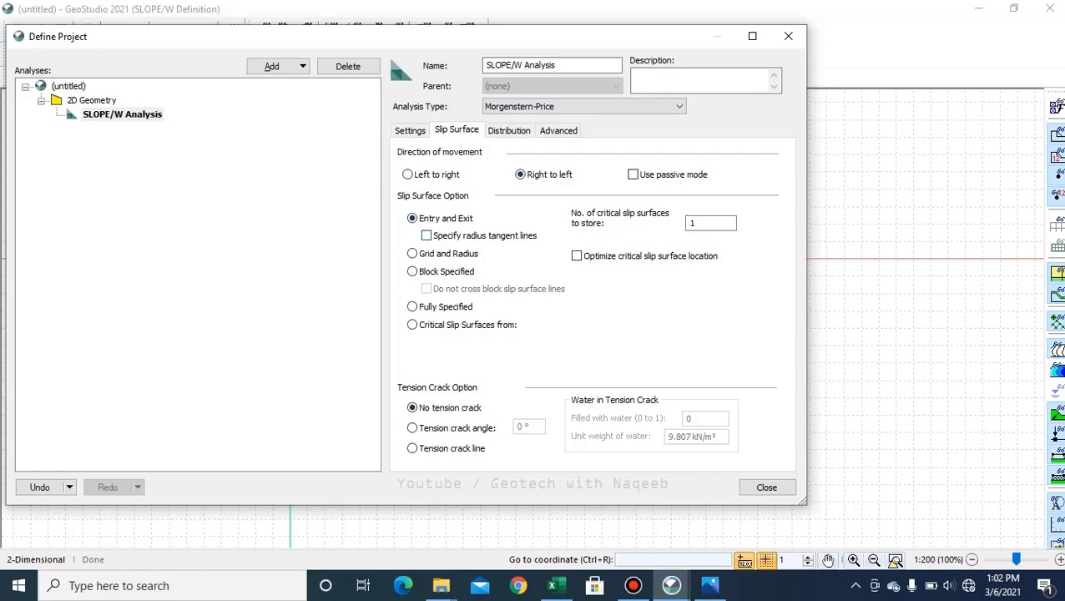
pyautogui.click(412, 254)
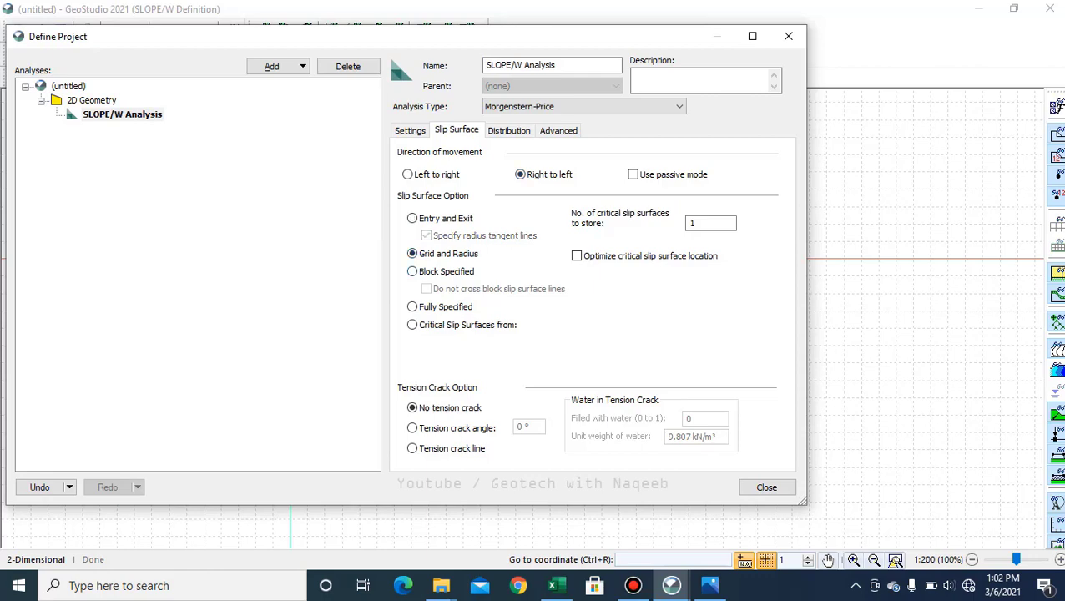
pyautogui.click(765, 487)
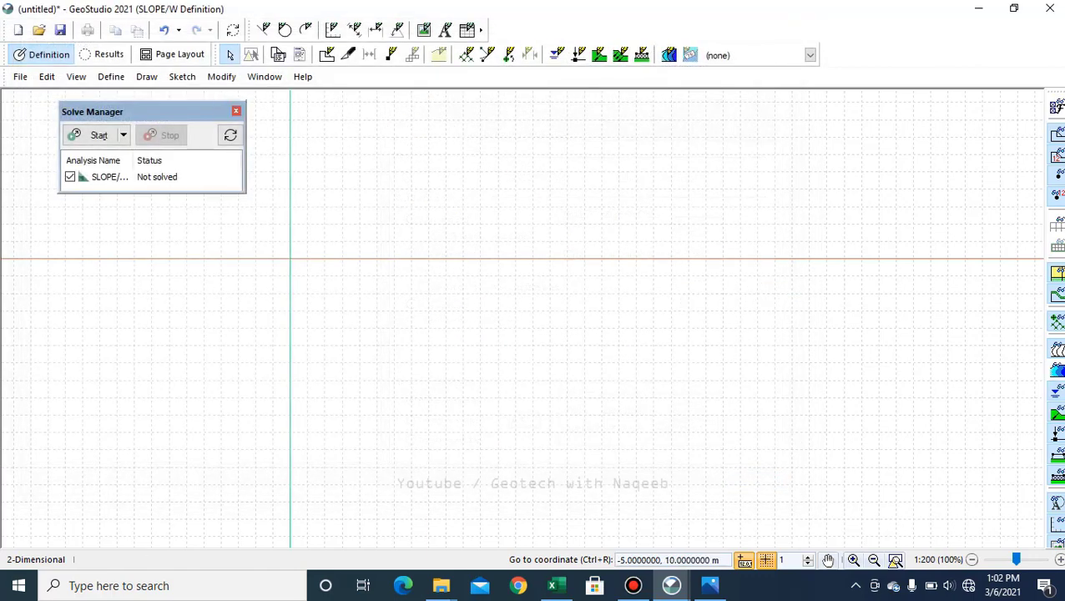
# - Sketch axes with a 12 pt font, an X-axis maximum of 30 m and a Y-axis maximum of 20 m
pyautogui.click(182, 76)
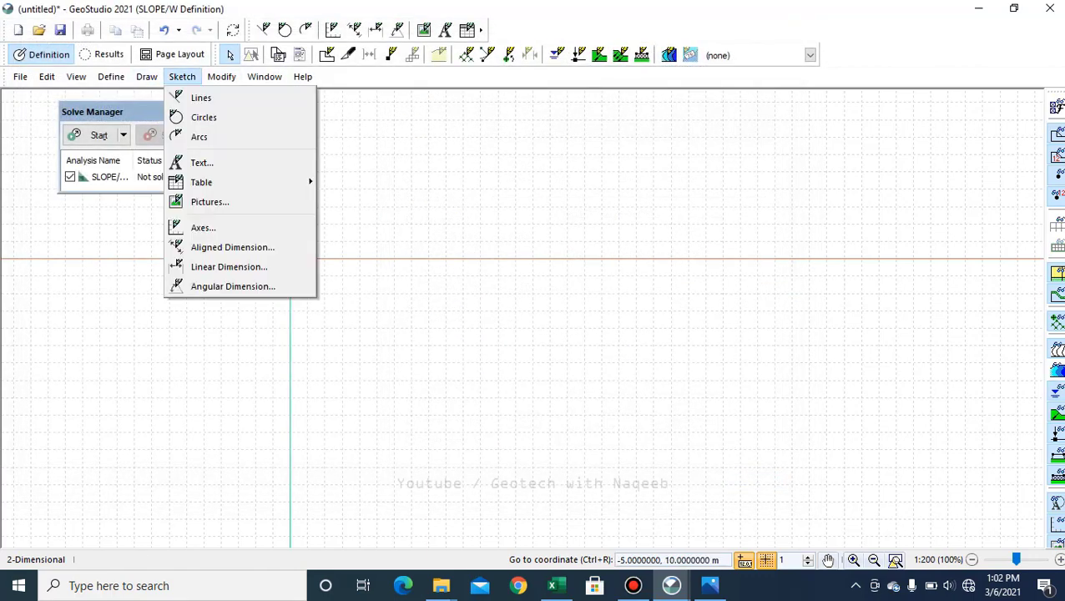
pyautogui.click(203, 228)
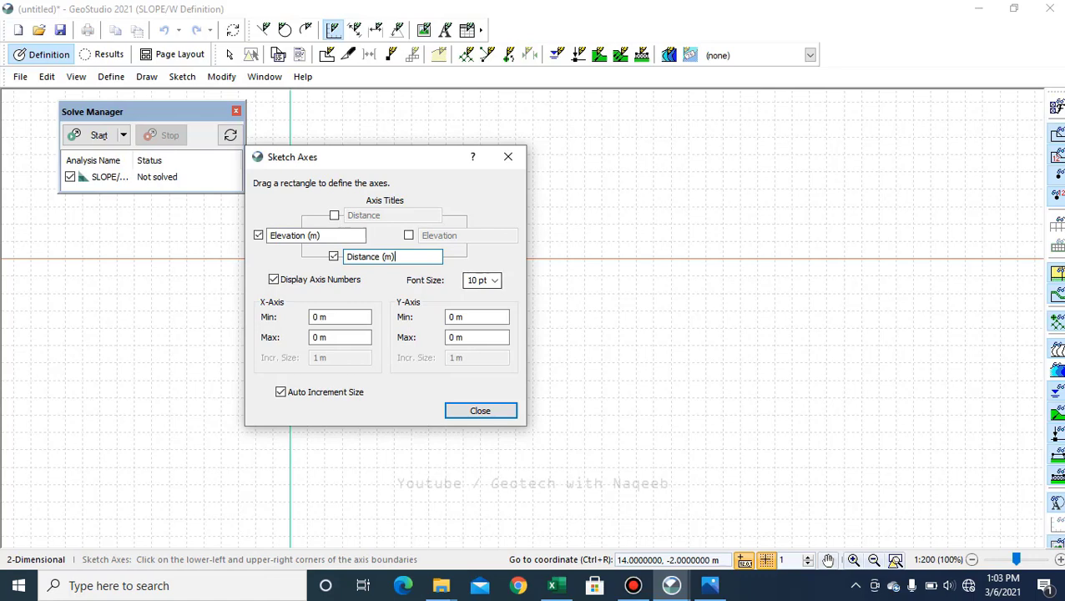
pyautogui.click(495, 280)
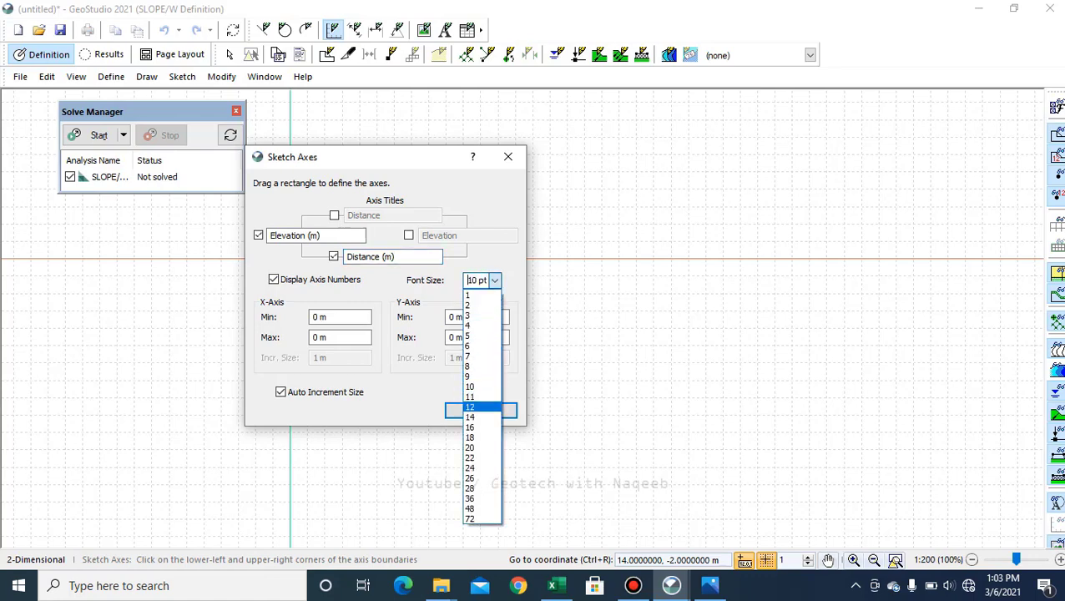
pyautogui.click(482, 405)
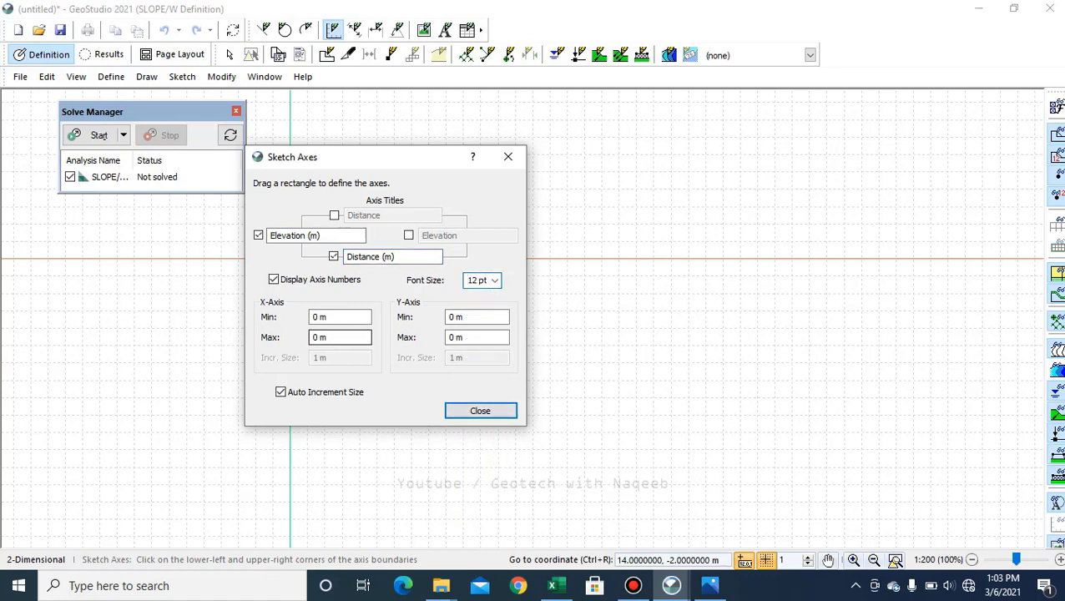
pyautogui.hotkey('shift', 'Tab')
pyautogui.press('Tab')
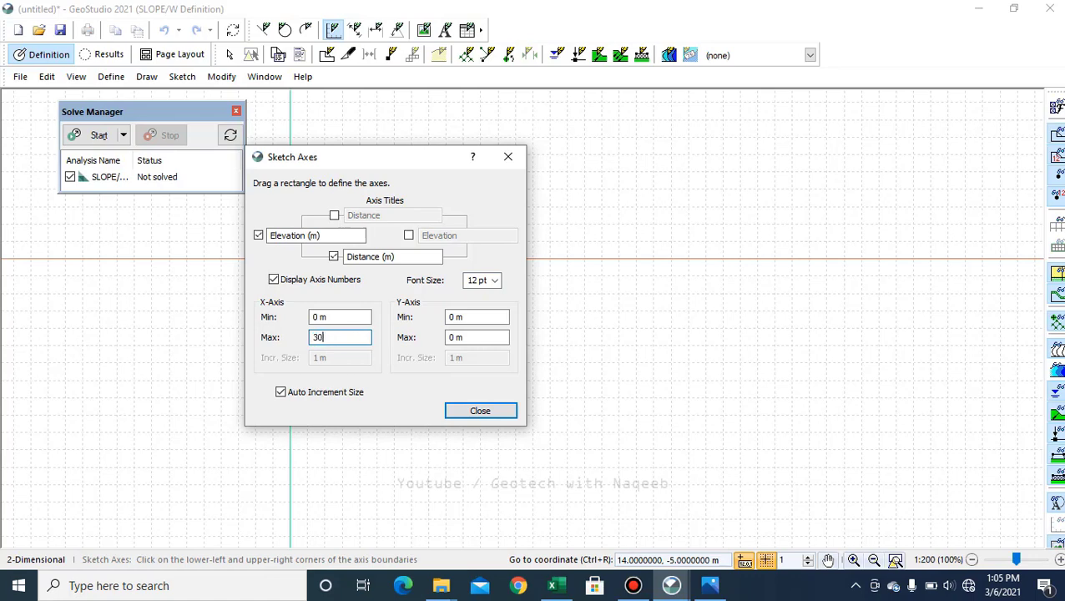
pyautogui.press('Tab')
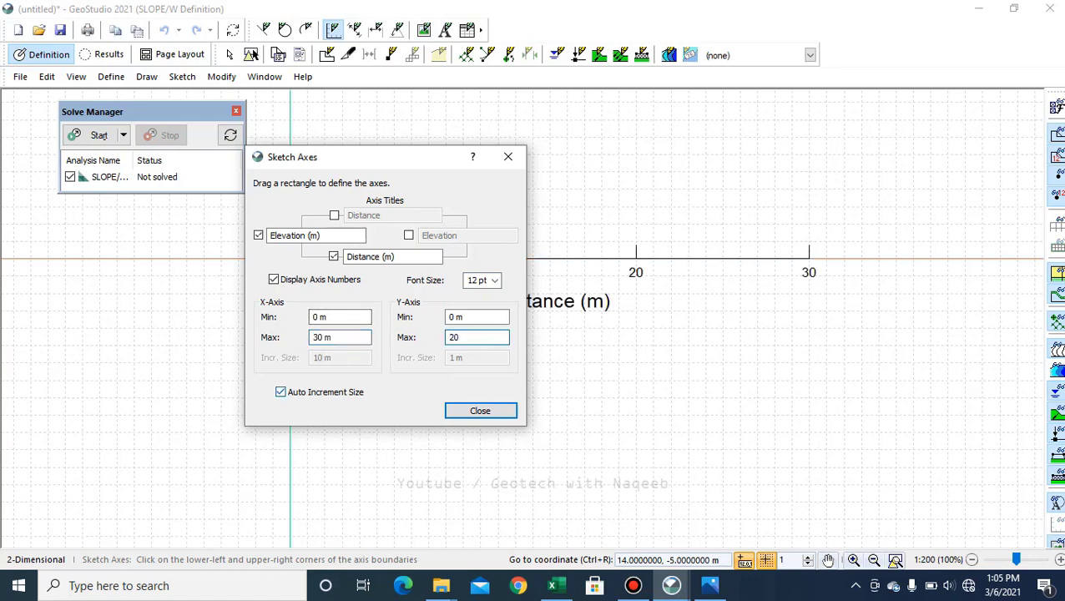
# - Turn off automatic increment size for the axes and set both the X and Y increments to 0.2 m
pyautogui.click(280, 392)
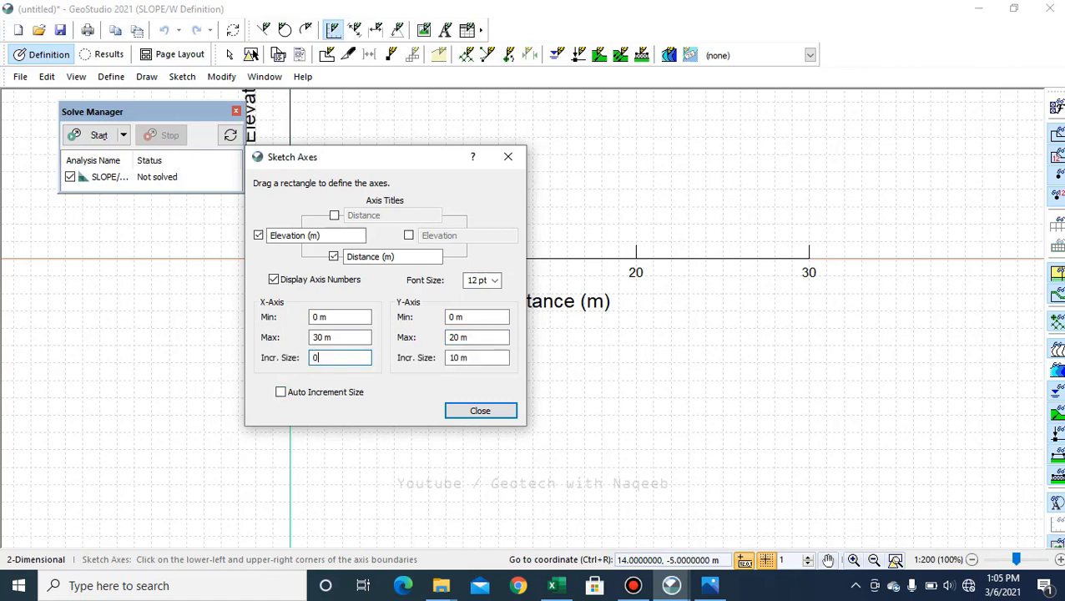
pyautogui.doubleClick(456, 358)
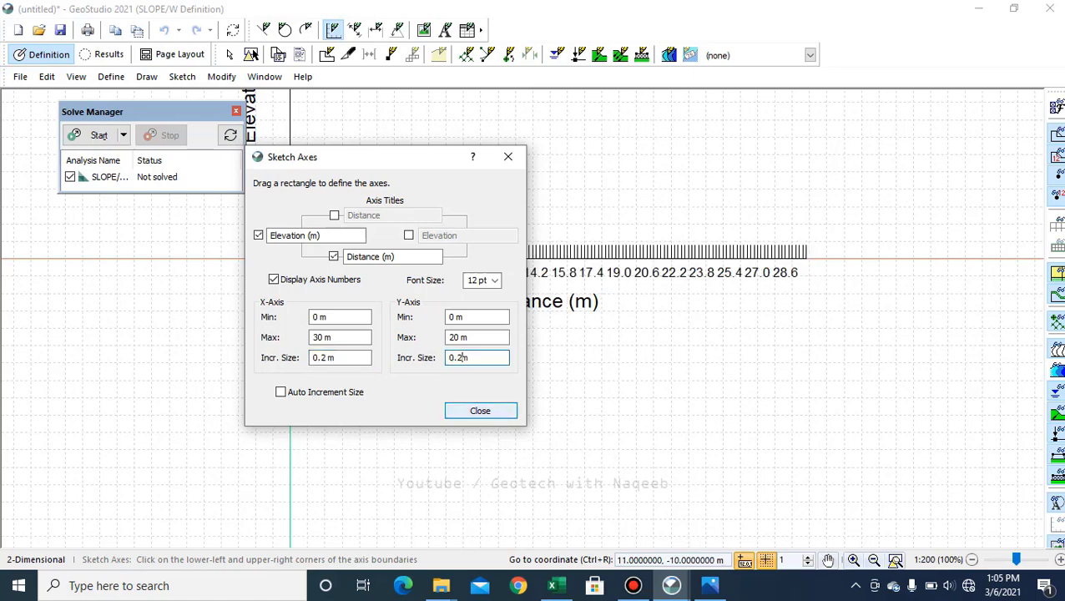
pyautogui.click(480, 410)
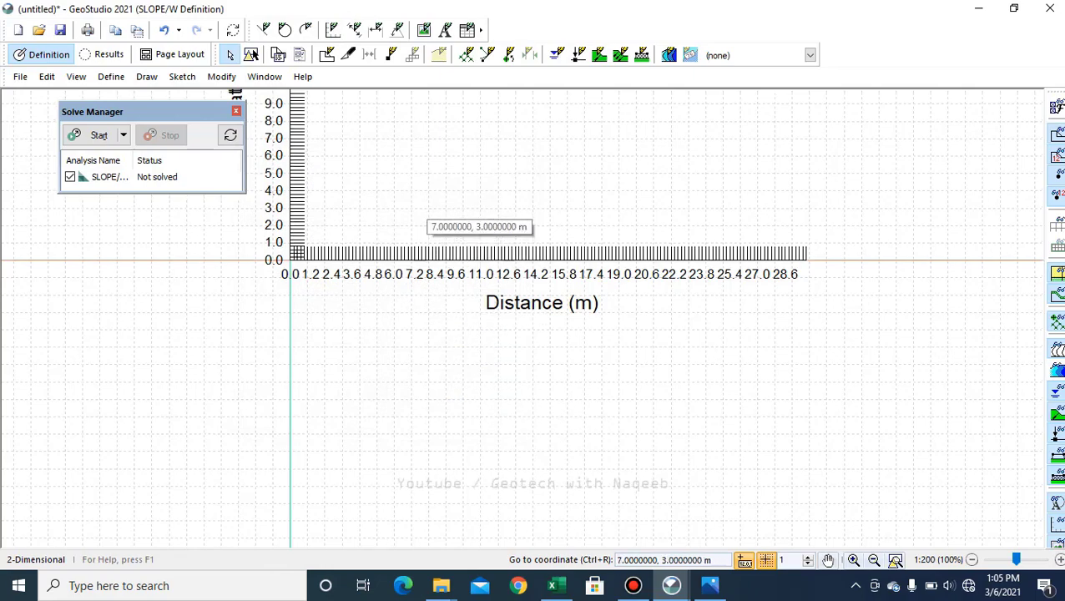
pyautogui.scroll(3, 431, 413)
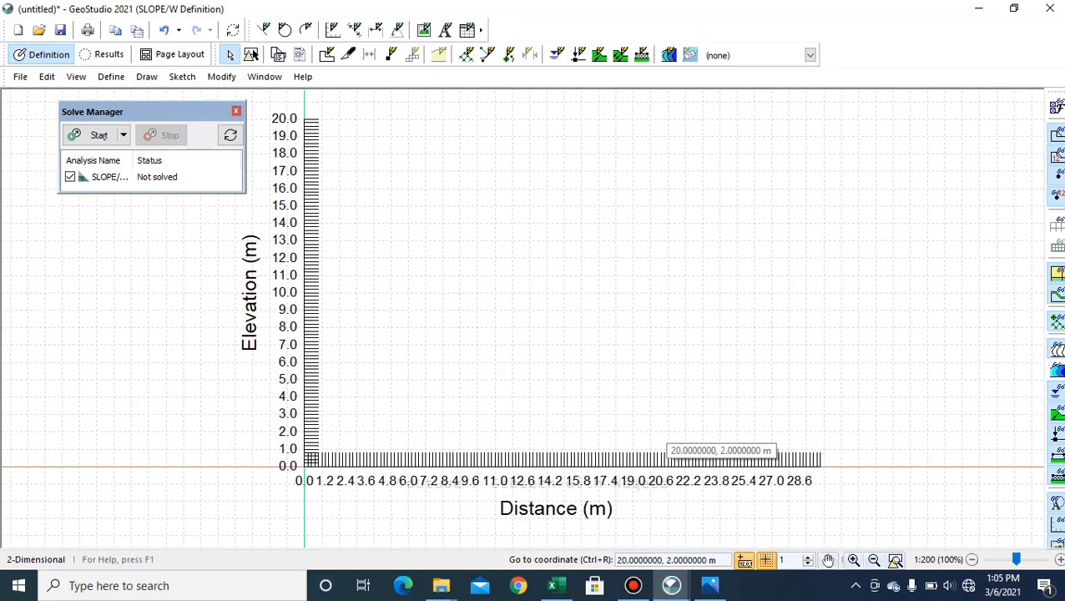
# - Switch to the coordinates workbook in Excel and copy the x and y values in N10:O28
pyautogui.click(551, 585)
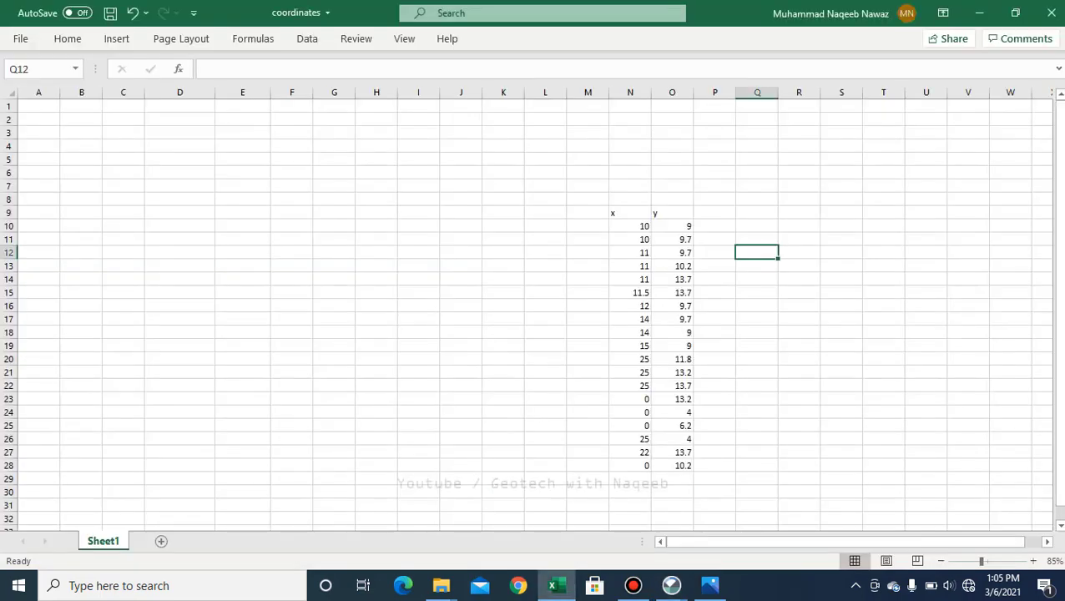
pyautogui.moveTo(630, 226); pyautogui.dragTo(672, 466)
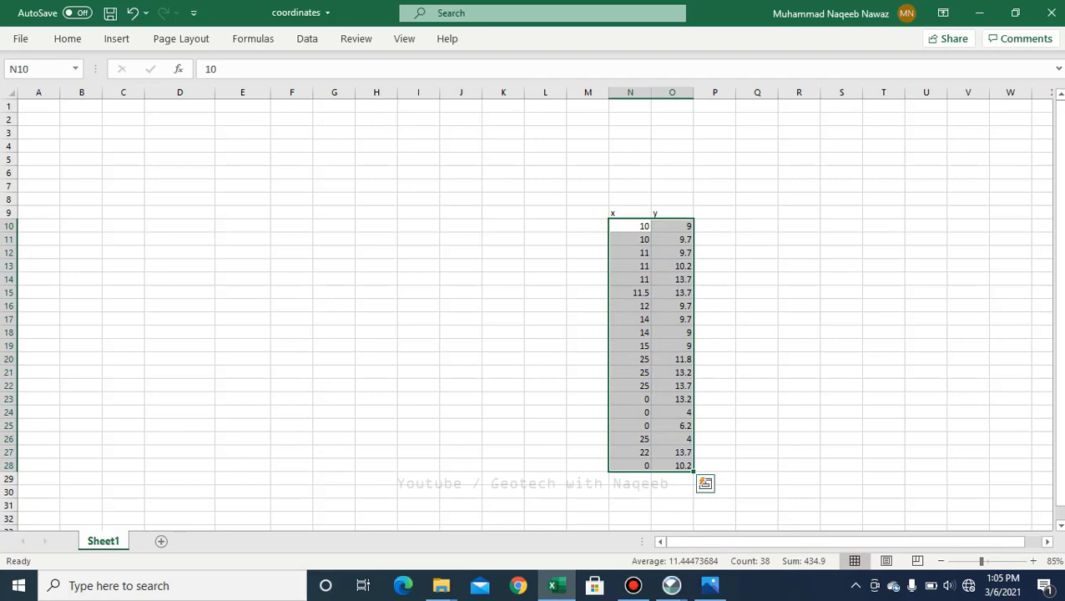
pyautogui.hotkey('ctrl', 'c')
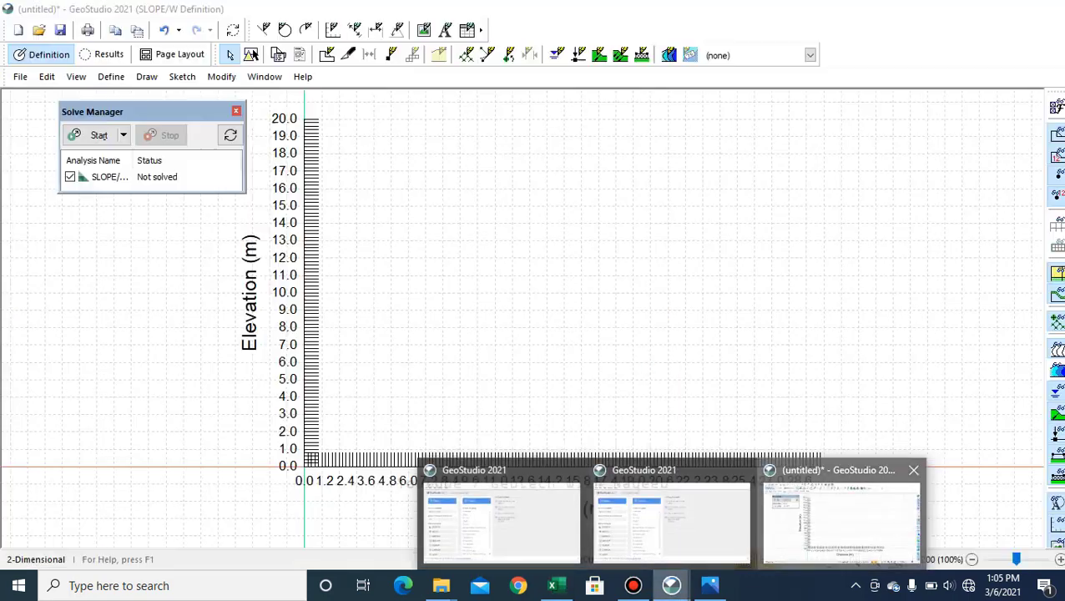
# - Return to the GeoStudio model and paste the copied coordinates into the point definitions
pyautogui.click(844, 518)
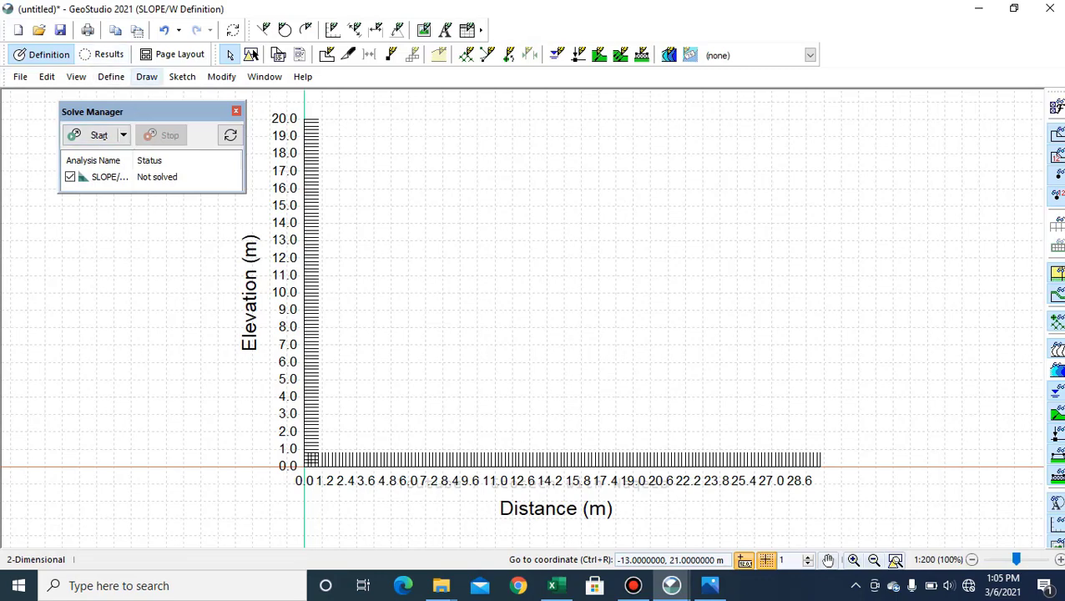
pyautogui.click(146, 76)
pyautogui.click(146, 76)
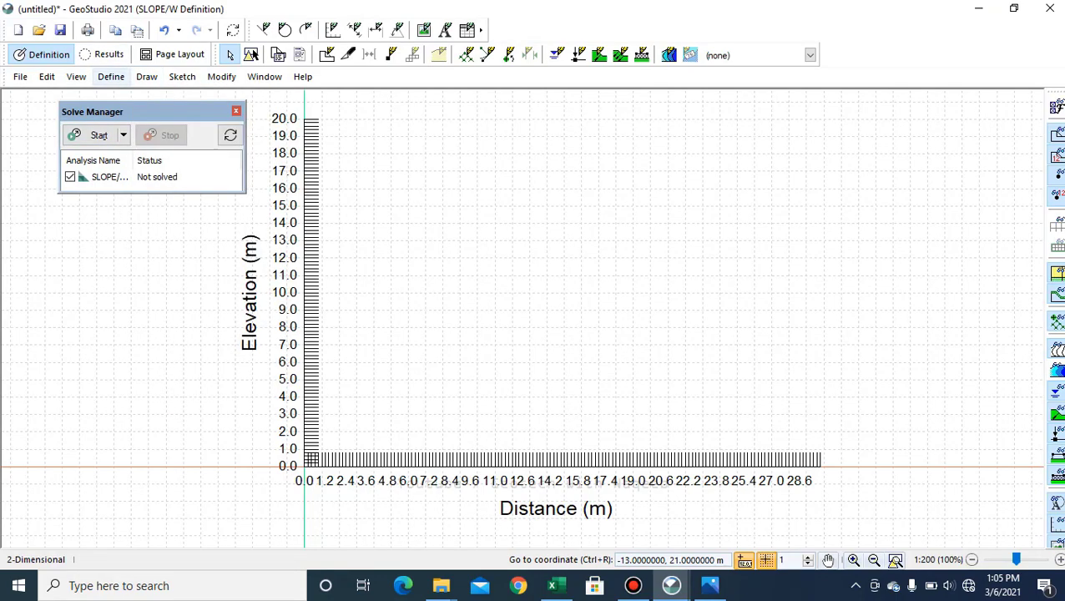
pyautogui.click(111, 76)
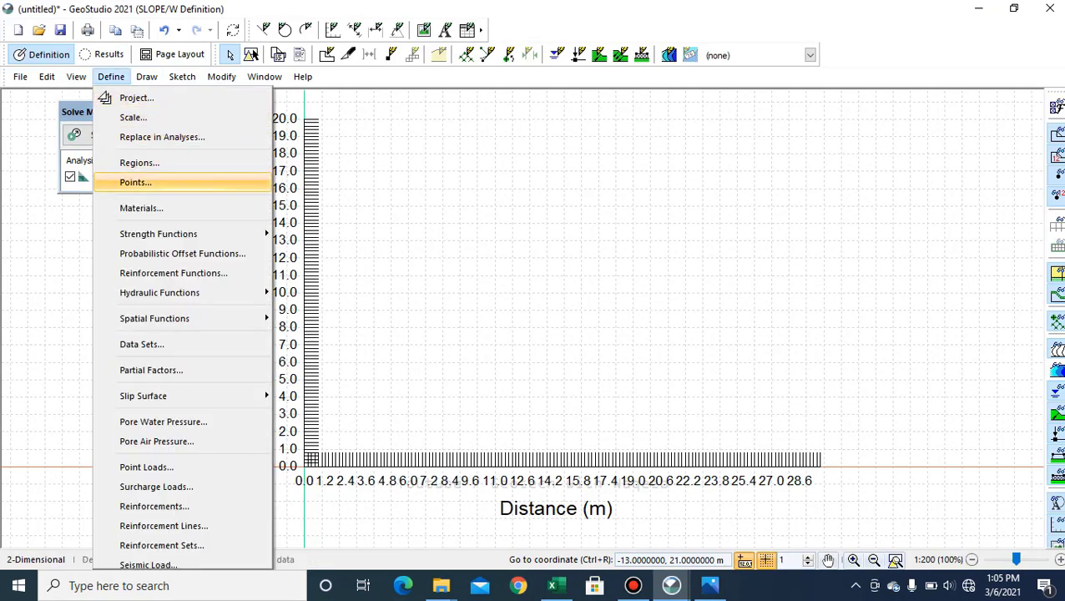
pyautogui.click(133, 182)
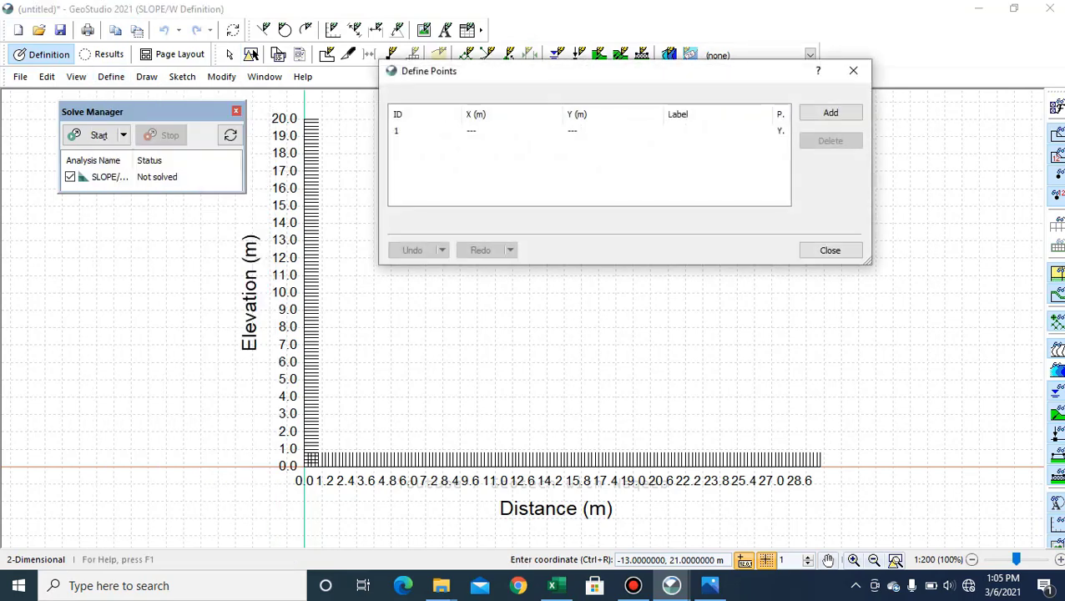
pyautogui.rightClick(491, 132)
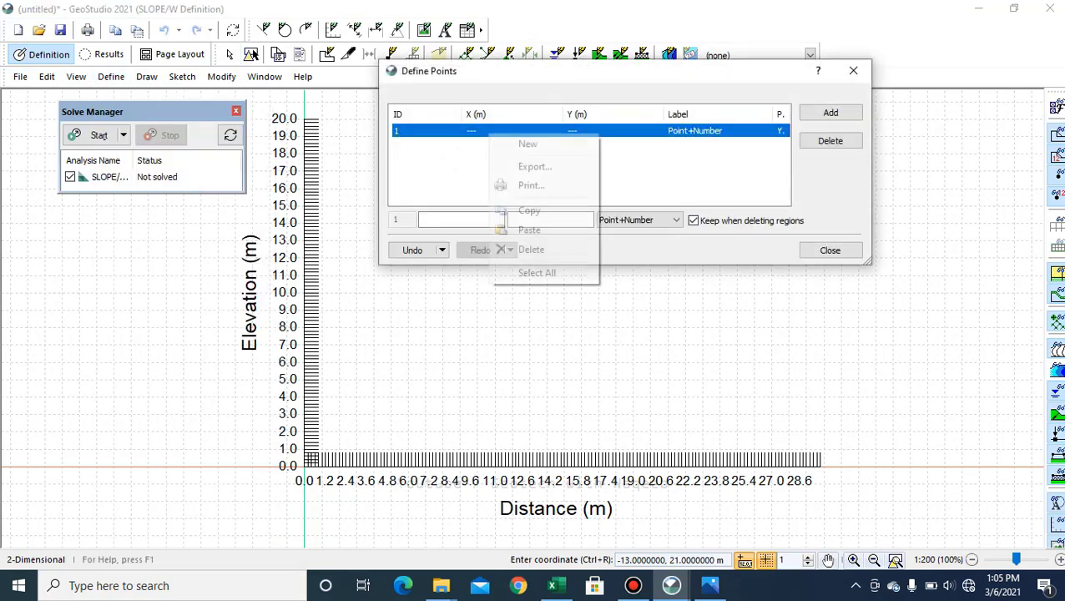
pyautogui.click(529, 229)
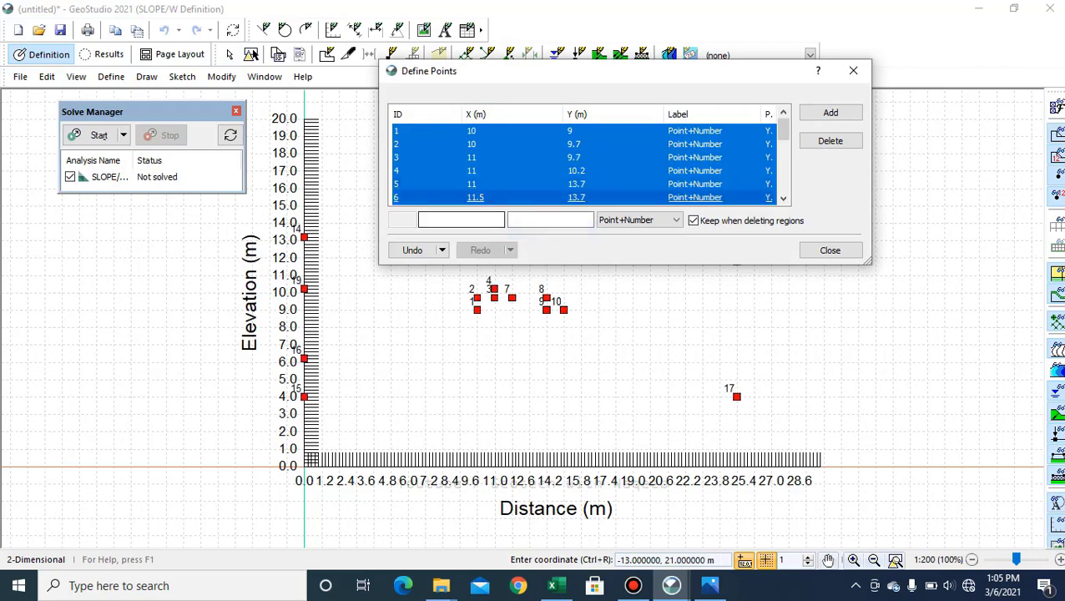
pyautogui.click(853, 71)
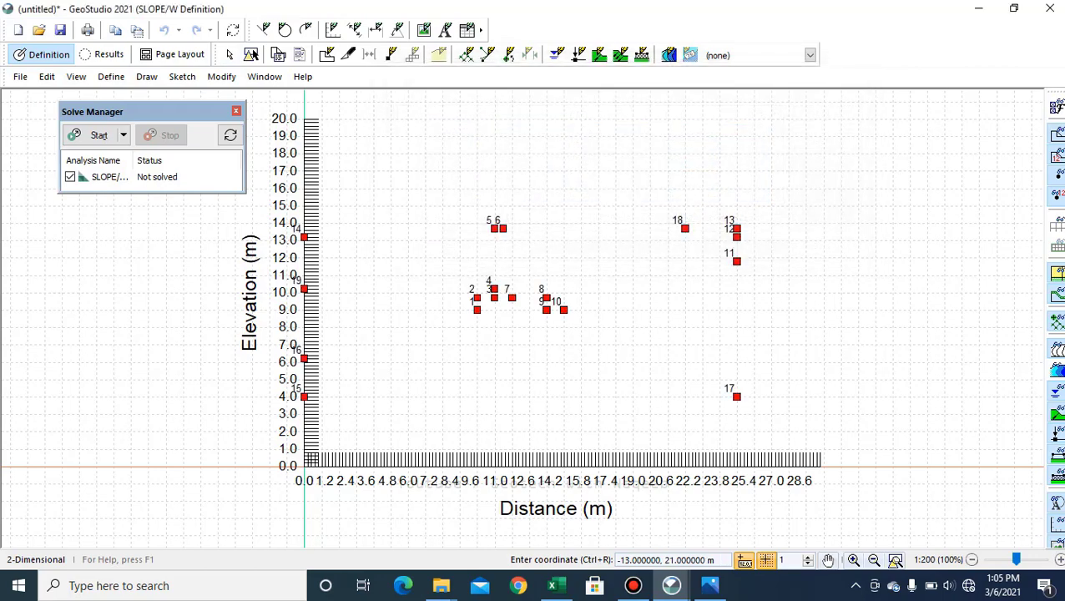
# - Hide the point number labels in the drawing
pyautogui.scroll(2, 504, 241)
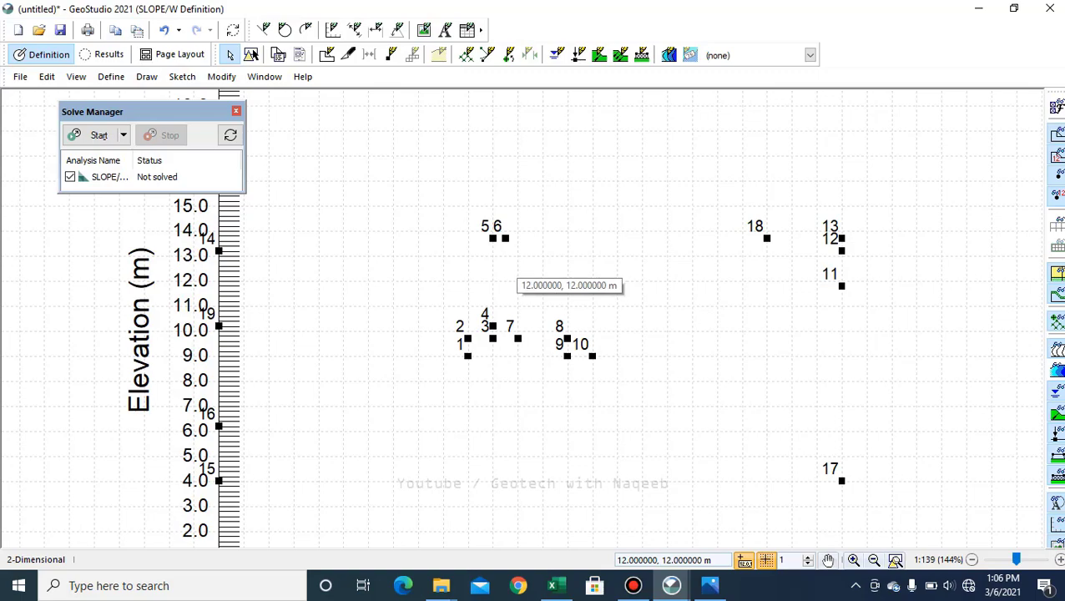
pyautogui.scroll(-3, 516, 282)
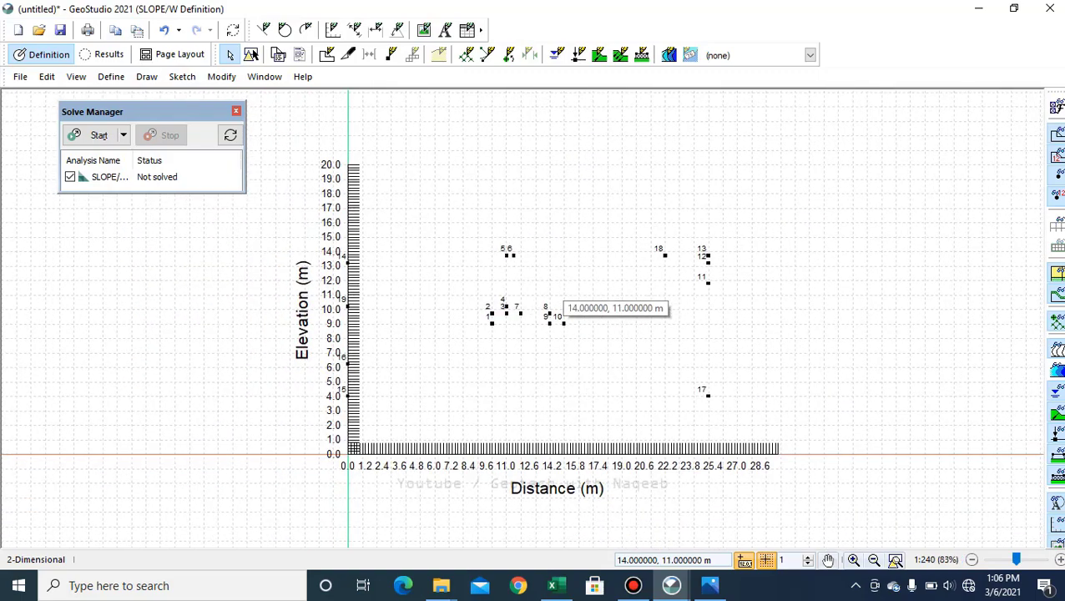
pyautogui.moveTo(550, 295); pyautogui.dragTo(513, 280)
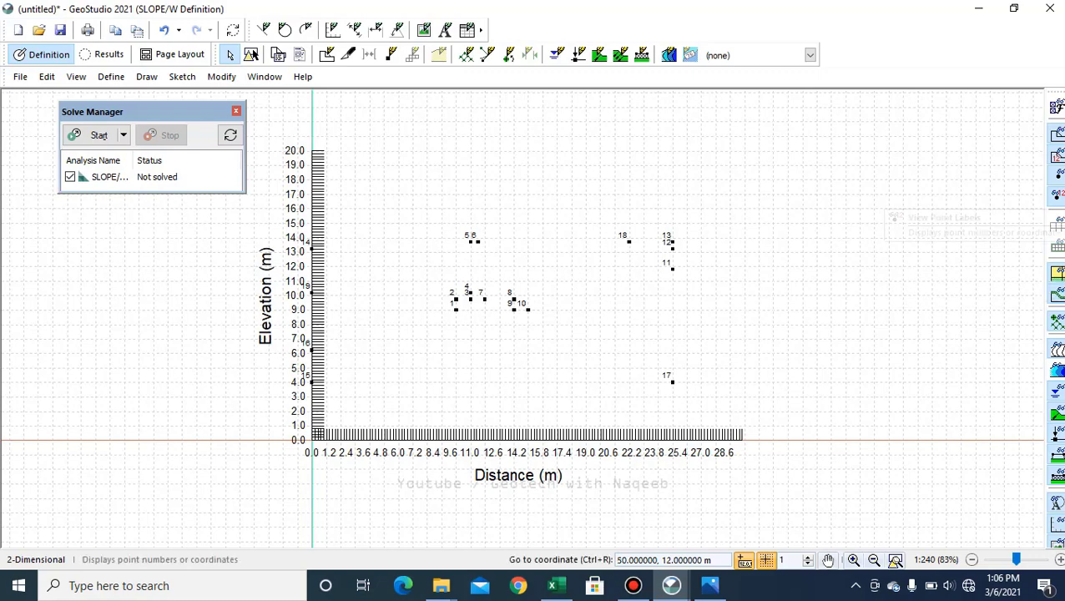
pyautogui.click(1057, 193)
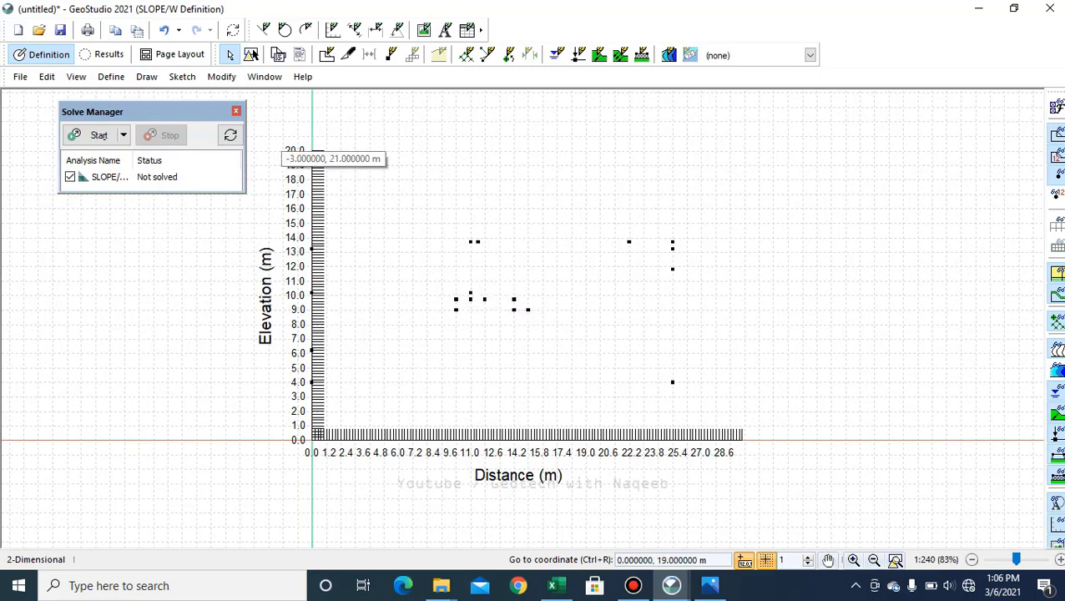
pyautogui.click(147, 77)
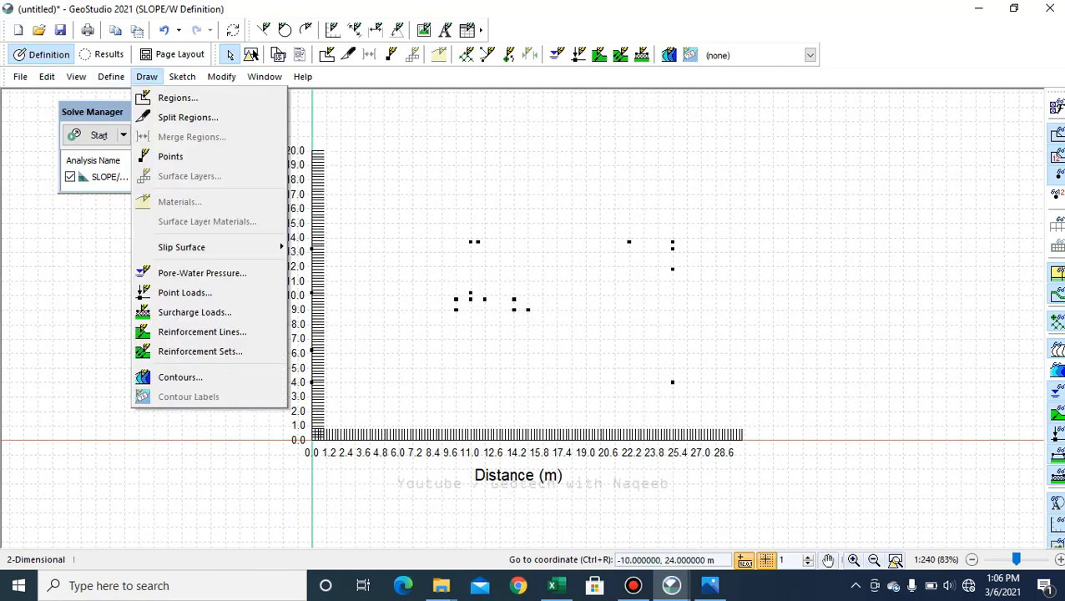
pyautogui.click(178, 97)
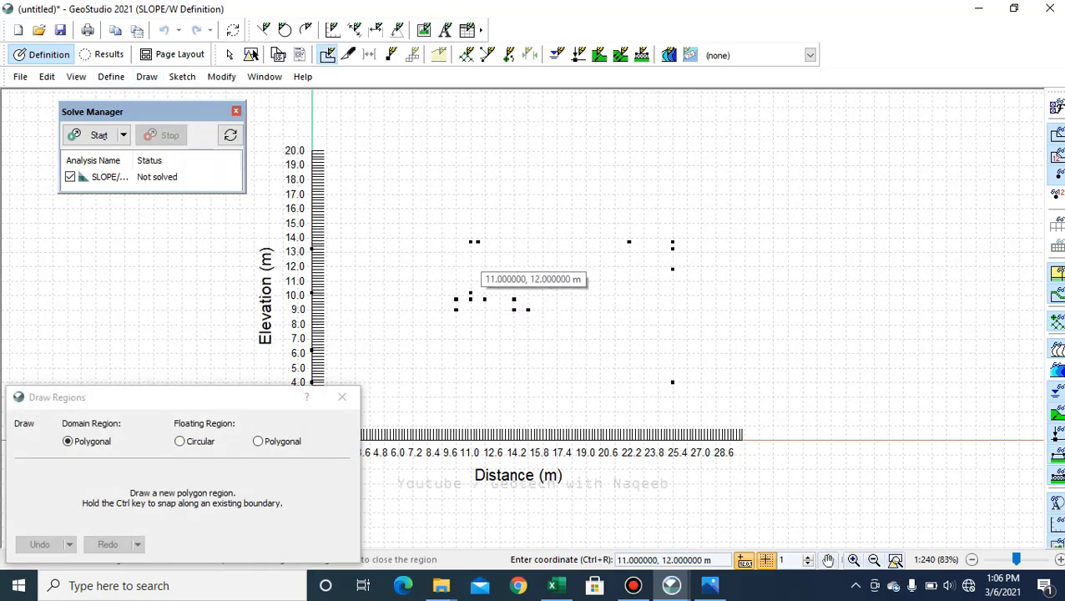
pyautogui.scroll(2, 469, 267)
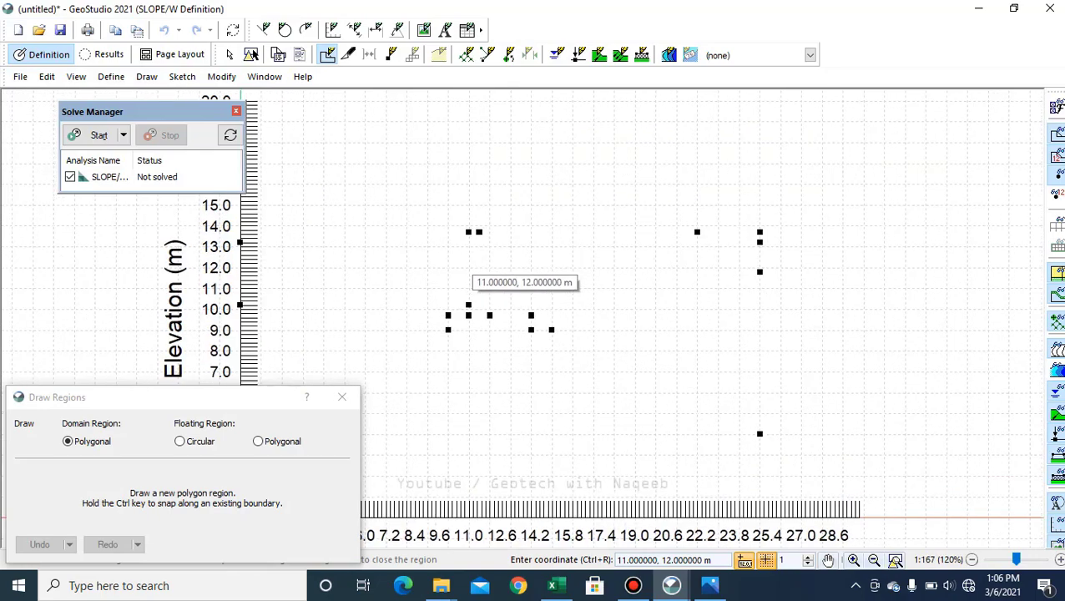
pyautogui.scroll(2, 470, 268)
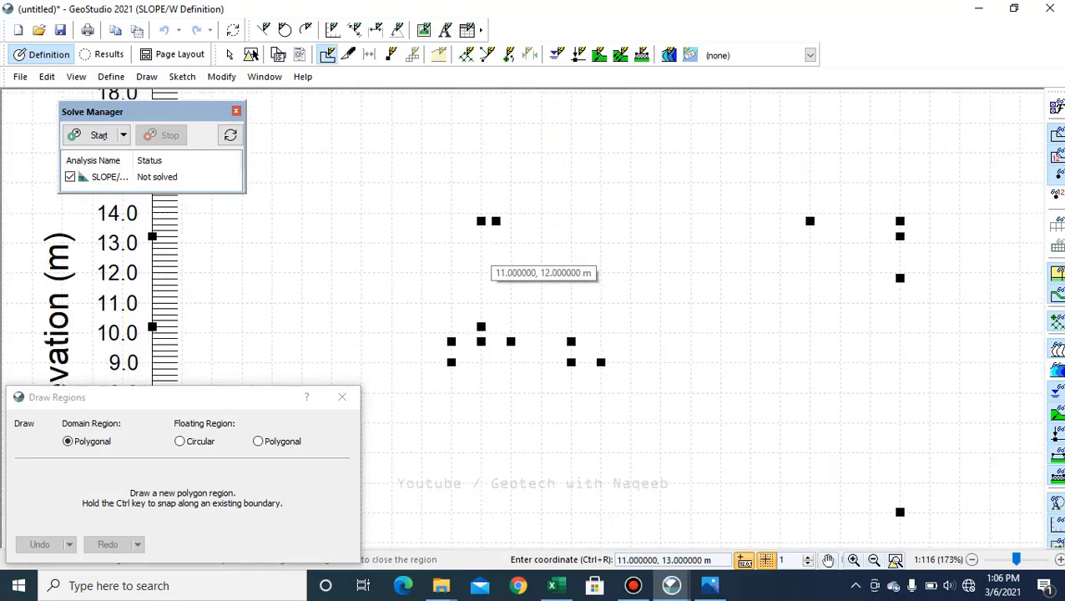
pyautogui.click(487, 268)
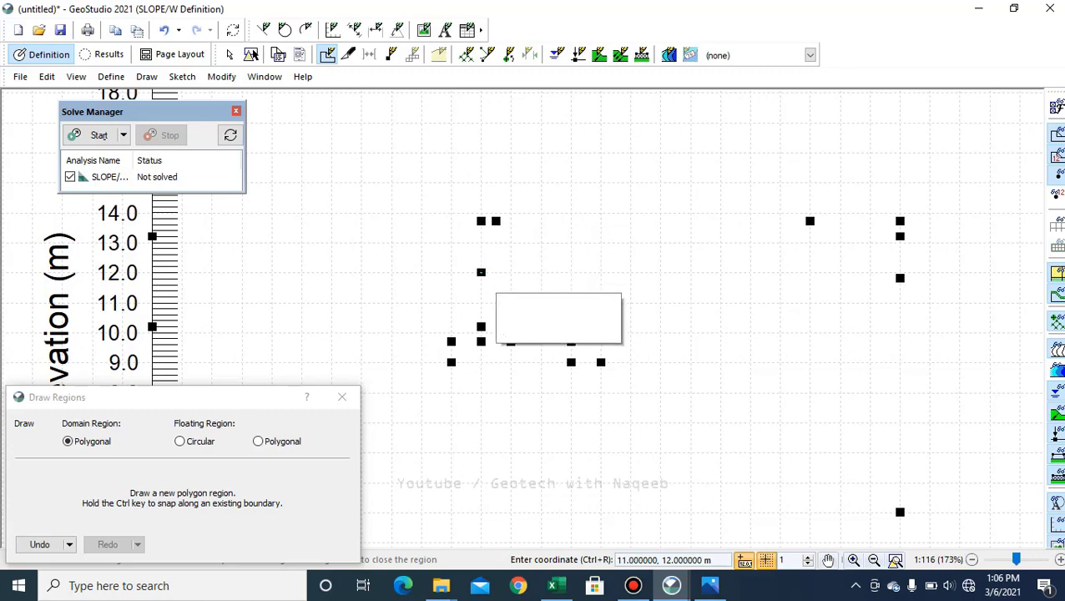
pyautogui.click(482, 273)
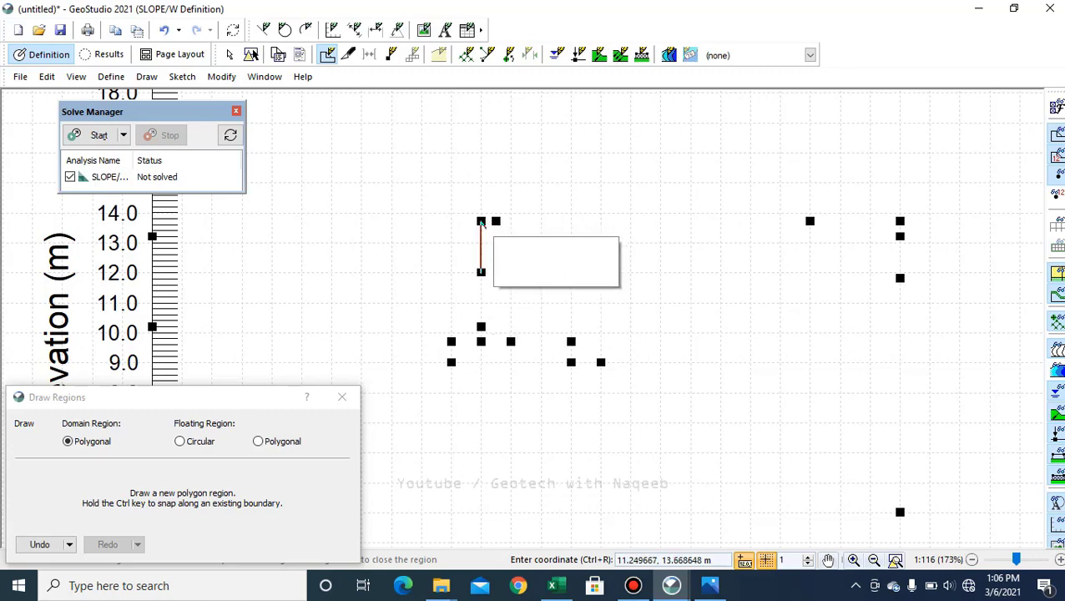
pyautogui.press('Escape')
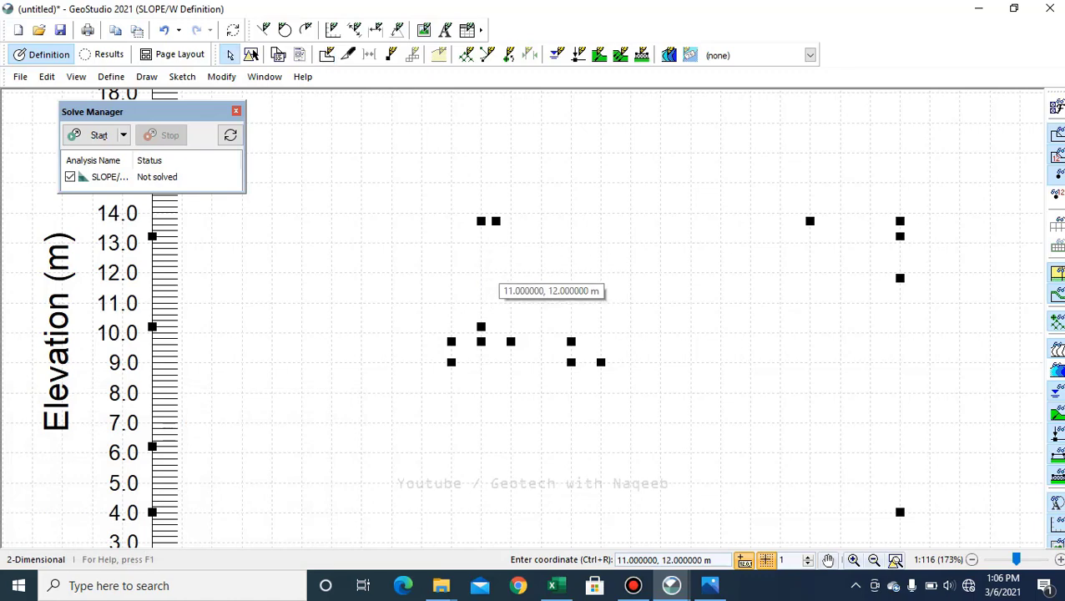
# - Draw a polygonal domain region for the inverted-T retaining wall through its existing points, including the 0.5 m wide top and 0.7 m thick base
pyautogui.click(146, 76)
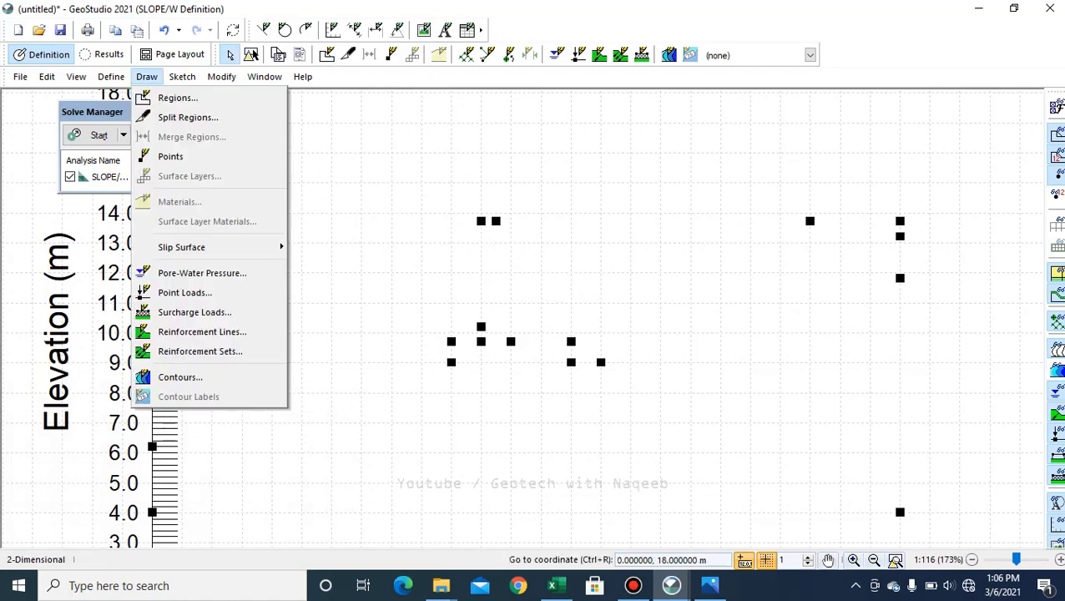
pyautogui.click(205, 97)
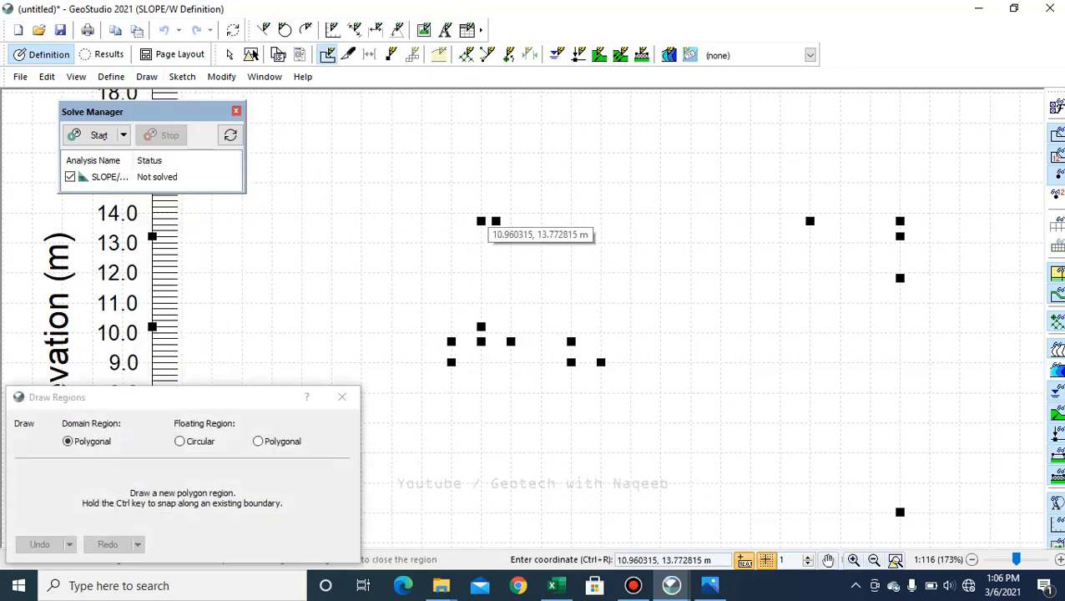
pyautogui.click(480, 221)
pyautogui.click(481, 326)
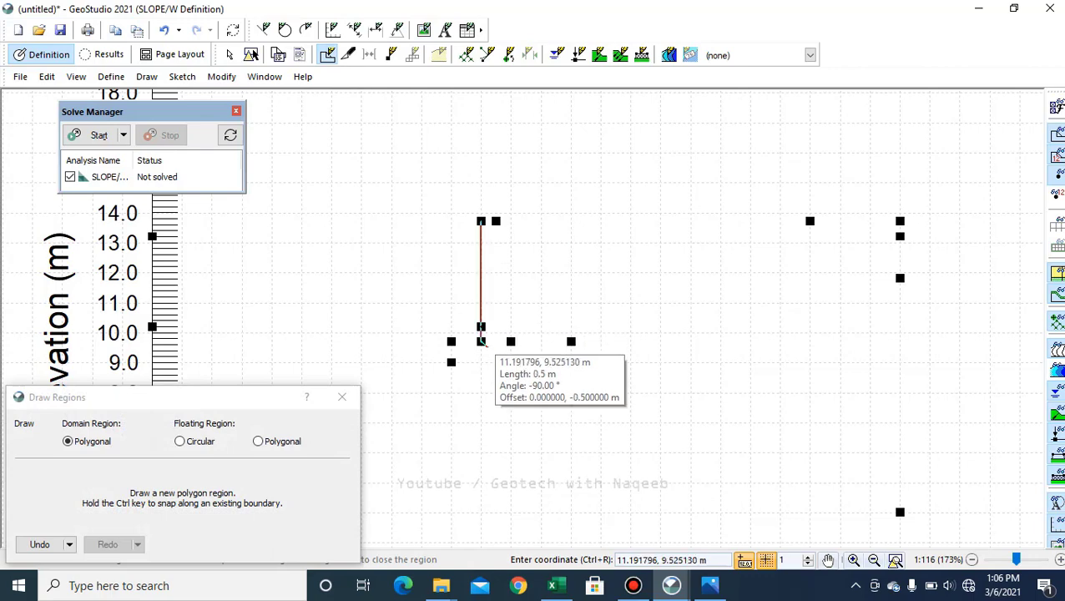
pyautogui.click(481, 341)
pyautogui.click(451, 342)
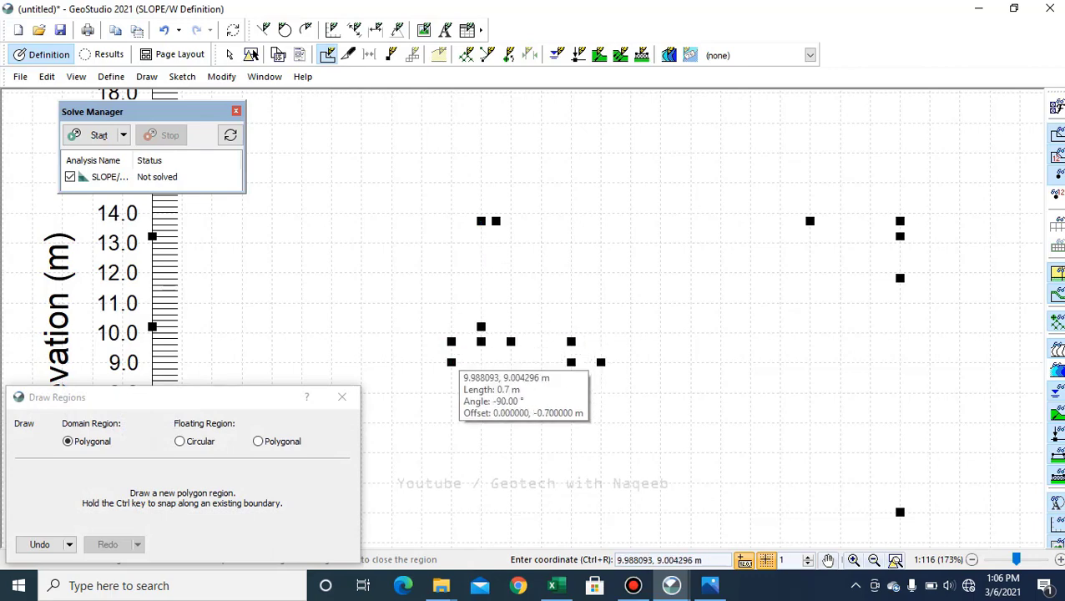
pyautogui.click(451, 362)
pyautogui.click(570, 362)
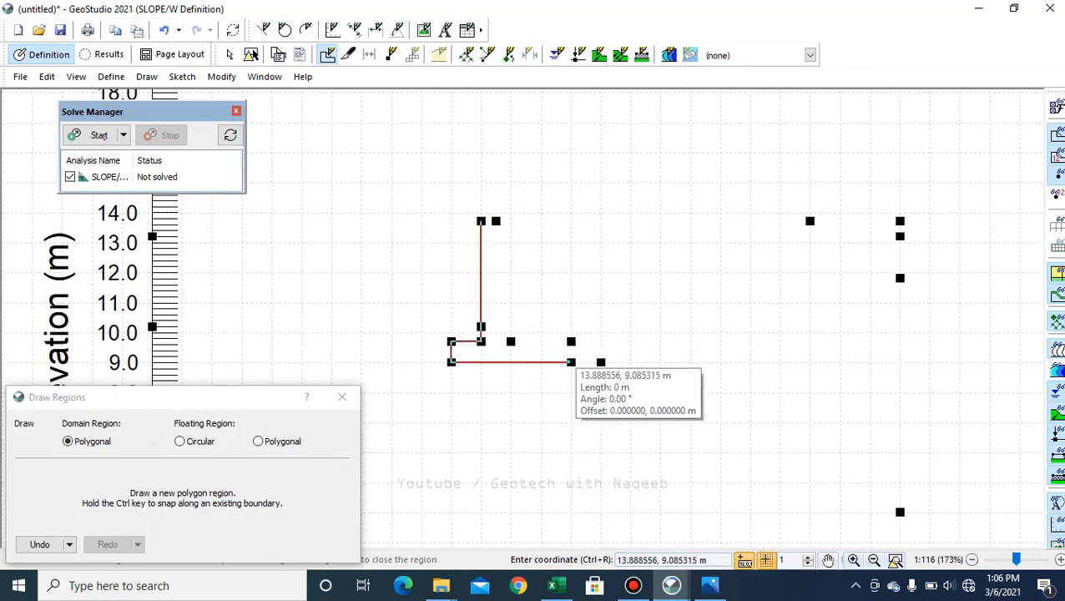
pyautogui.click(571, 341)
pyautogui.click(511, 341)
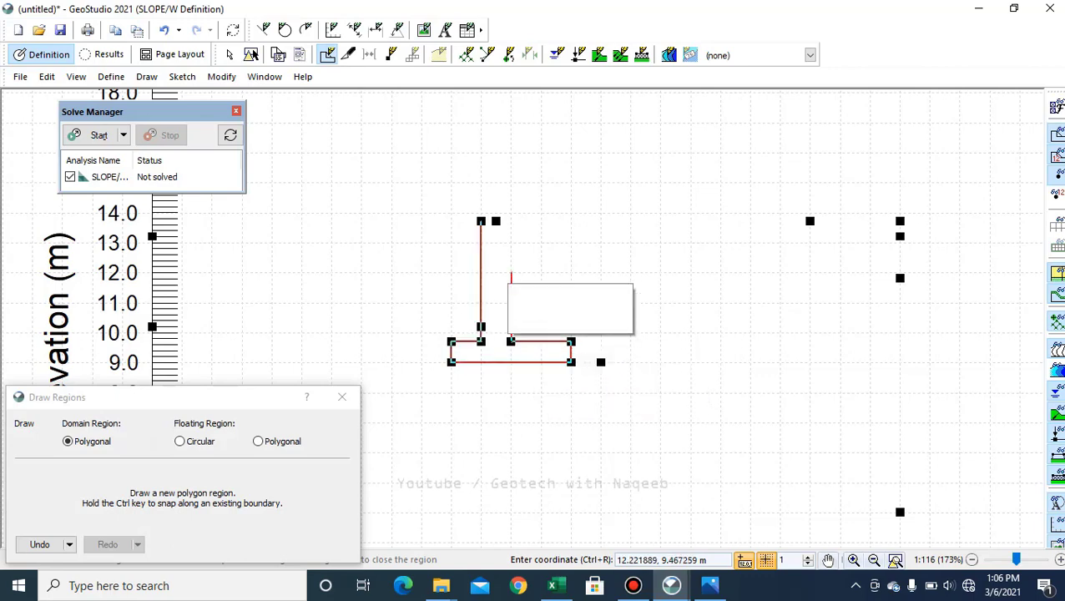
pyautogui.click(496, 222)
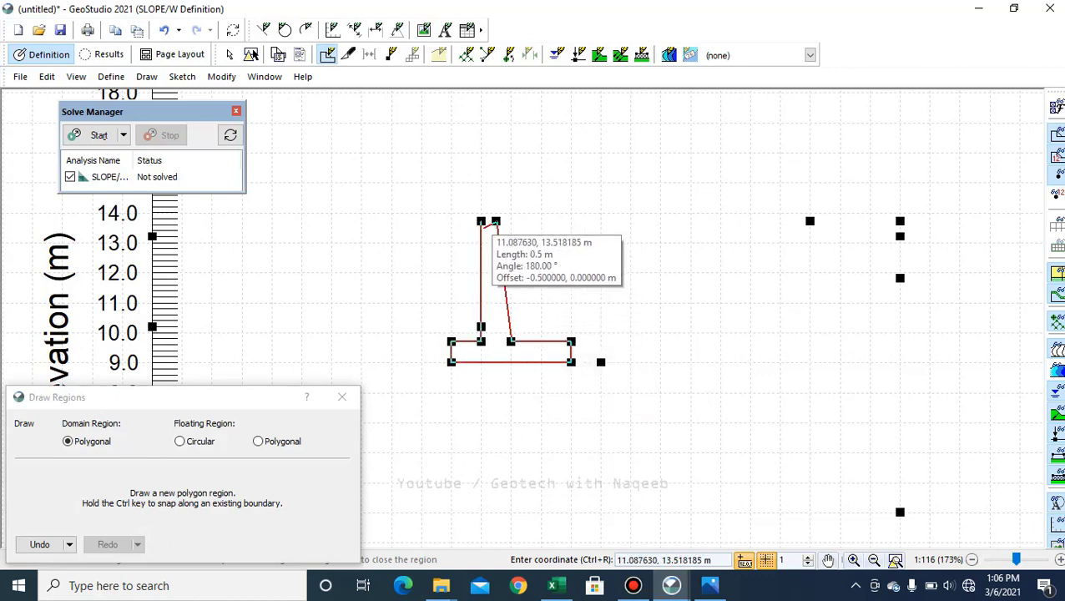
pyautogui.click(481, 221)
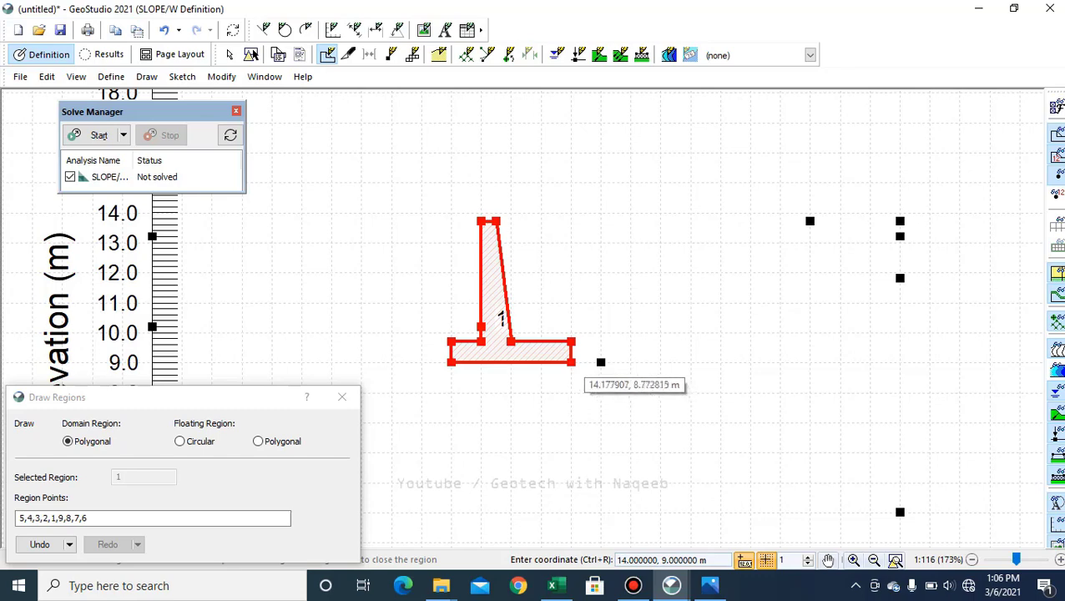
# - Draw the backfill region behind the wall from its heel through points (15, 9) and (22, 13.7), closing along the wall's back face
pyautogui.click(570, 362)
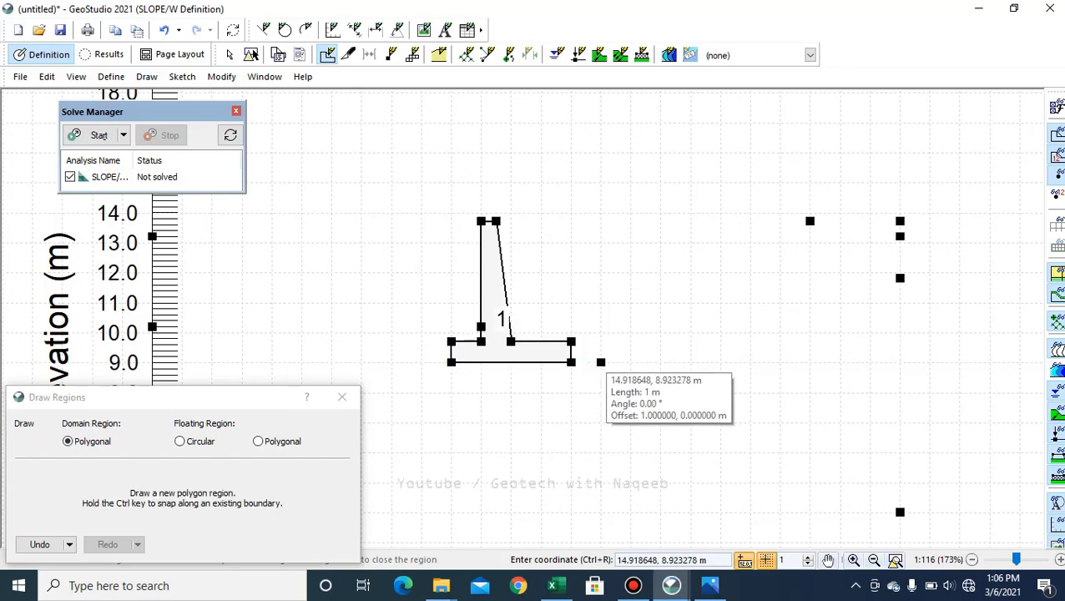
pyautogui.click(600, 362)
pyautogui.click(809, 221)
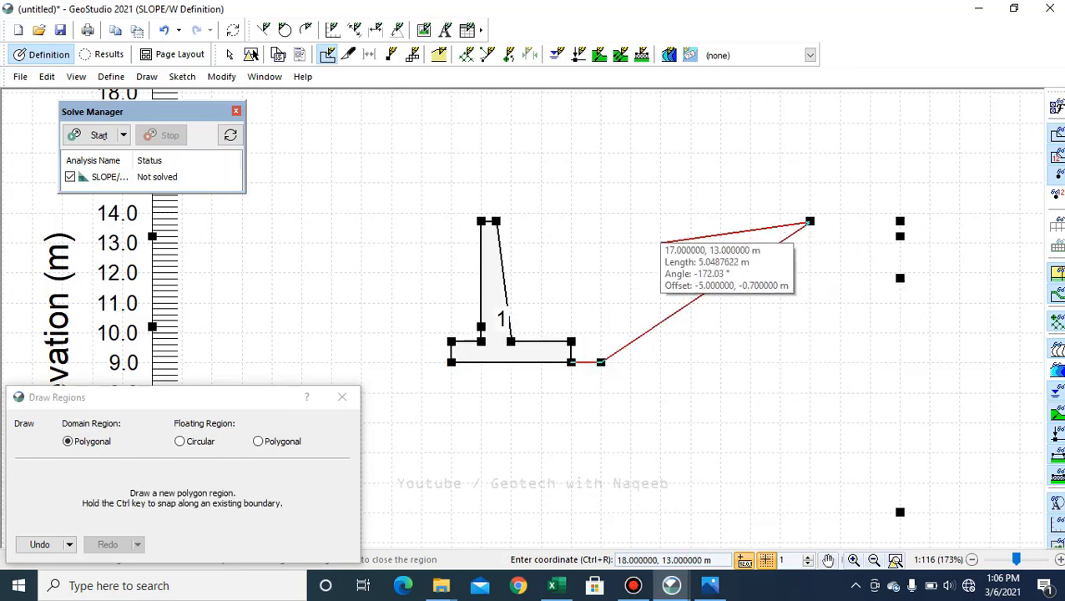
pyautogui.click(496, 221)
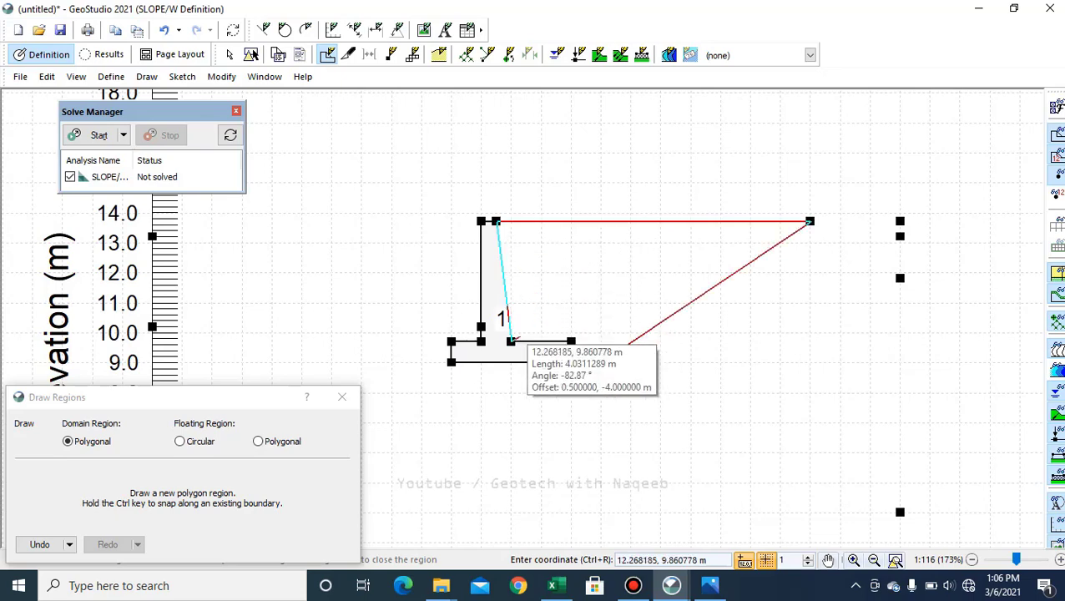
pyautogui.click(510, 341)
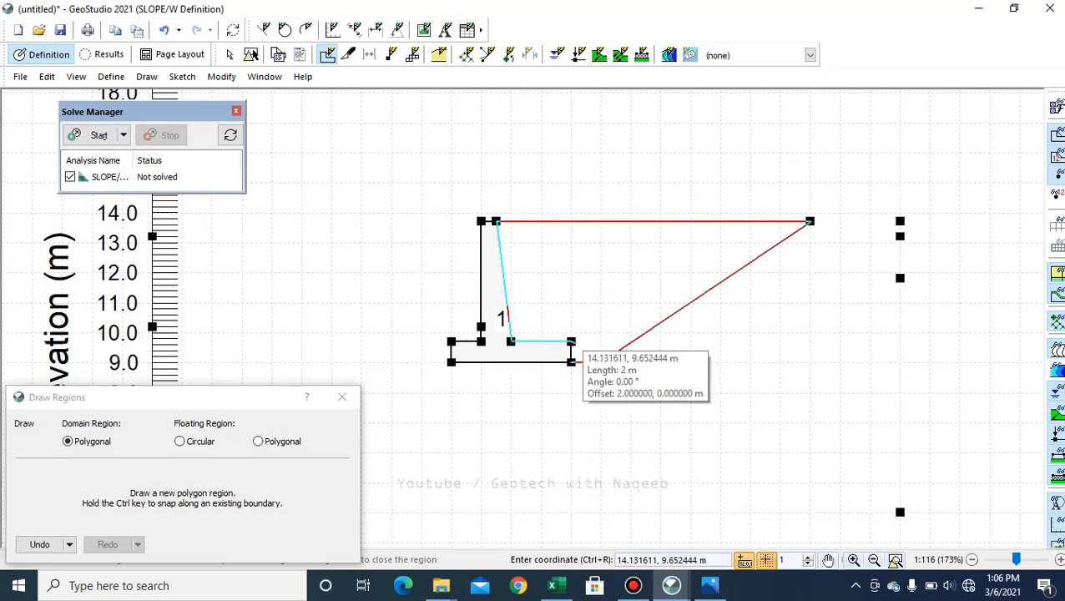
pyautogui.click(571, 341)
pyautogui.click(570, 362)
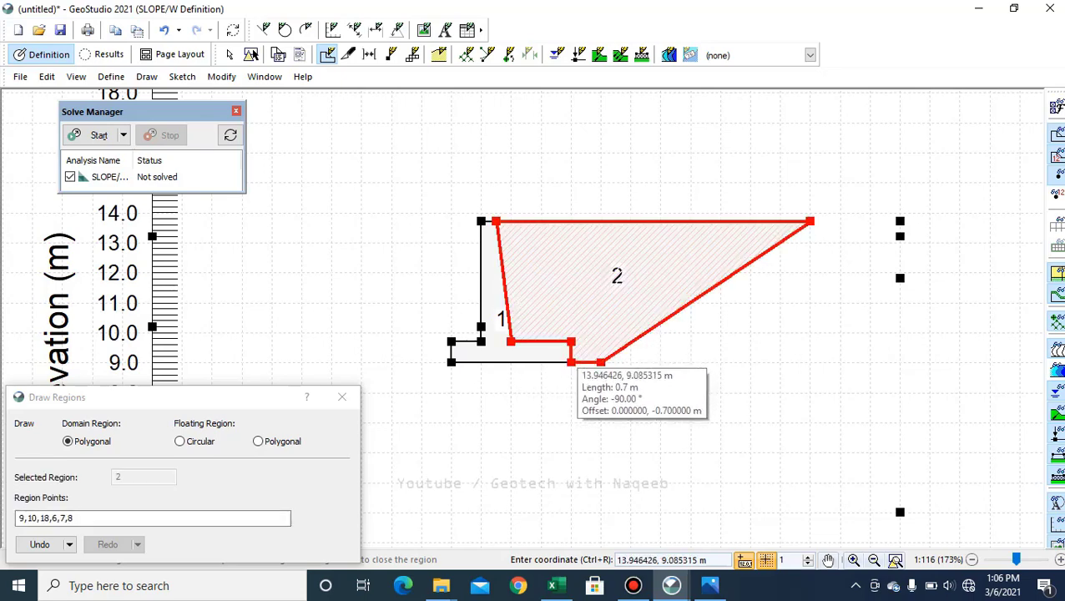
# - Start the foundation soil region at (0, 10.2) and trace its boundary to the wall and around the base to the backfill toe at (15, 9)
pyautogui.scroll(-2, 504, 310)
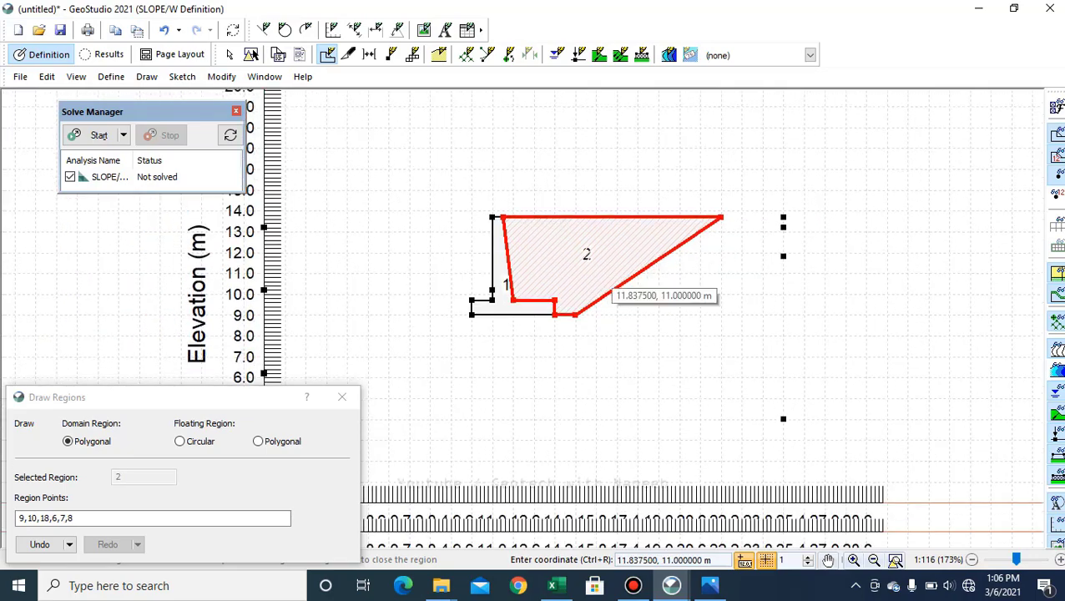
pyautogui.moveTo(517, 277); pyautogui.dragTo(599, 282)
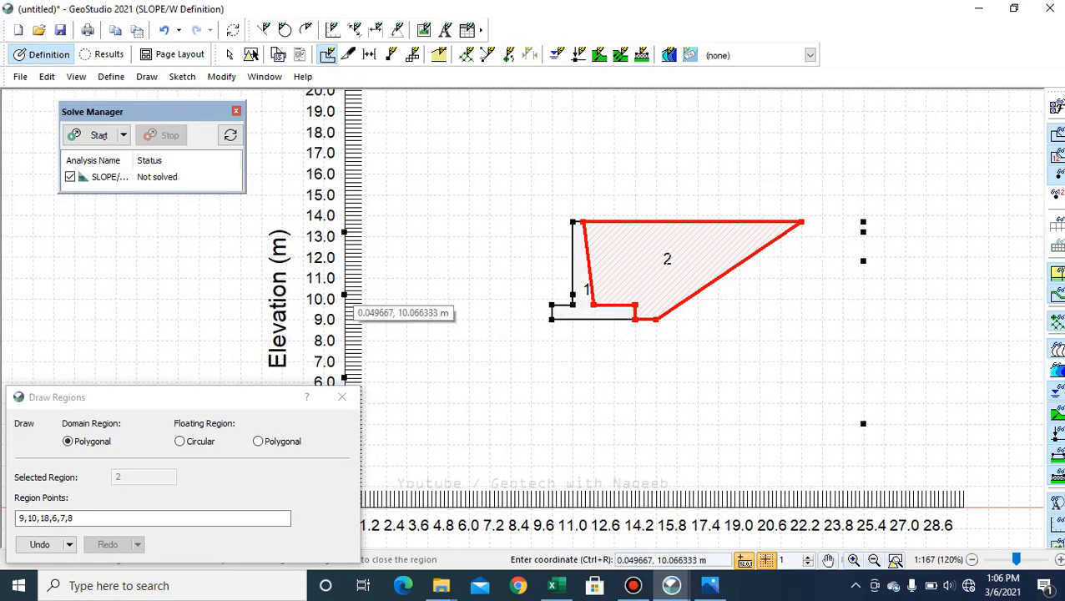
pyautogui.click(350, 294)
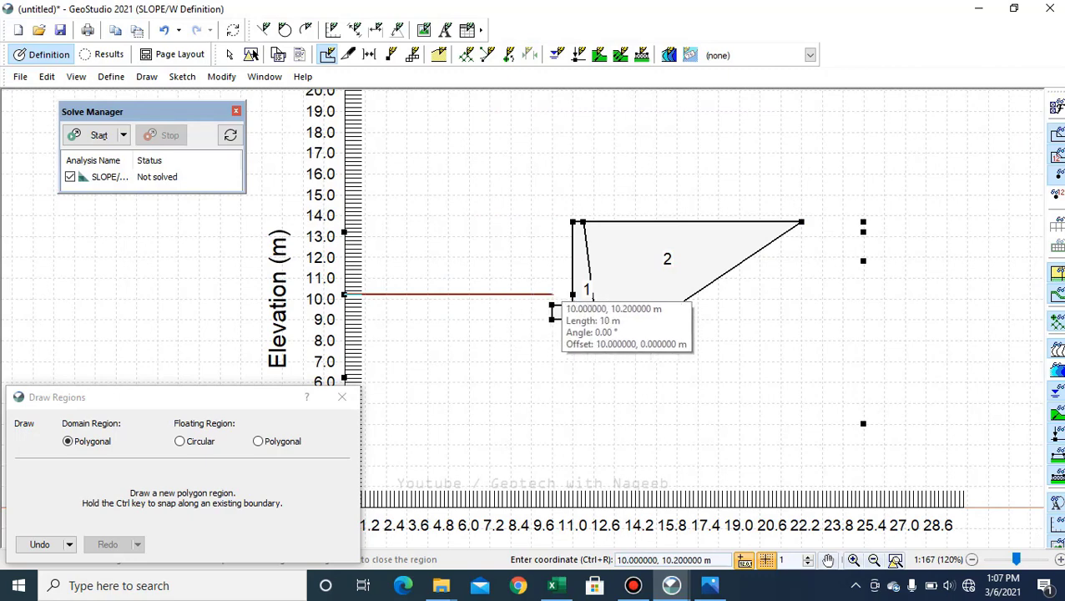
pyautogui.click(572, 294)
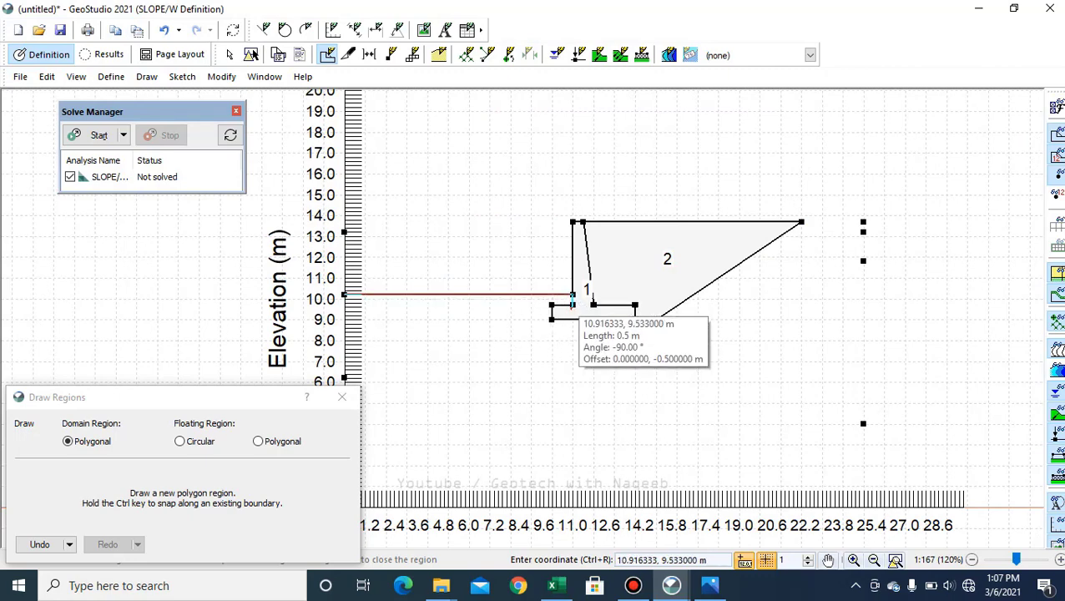
pyautogui.click(572, 304)
pyautogui.click(551, 305)
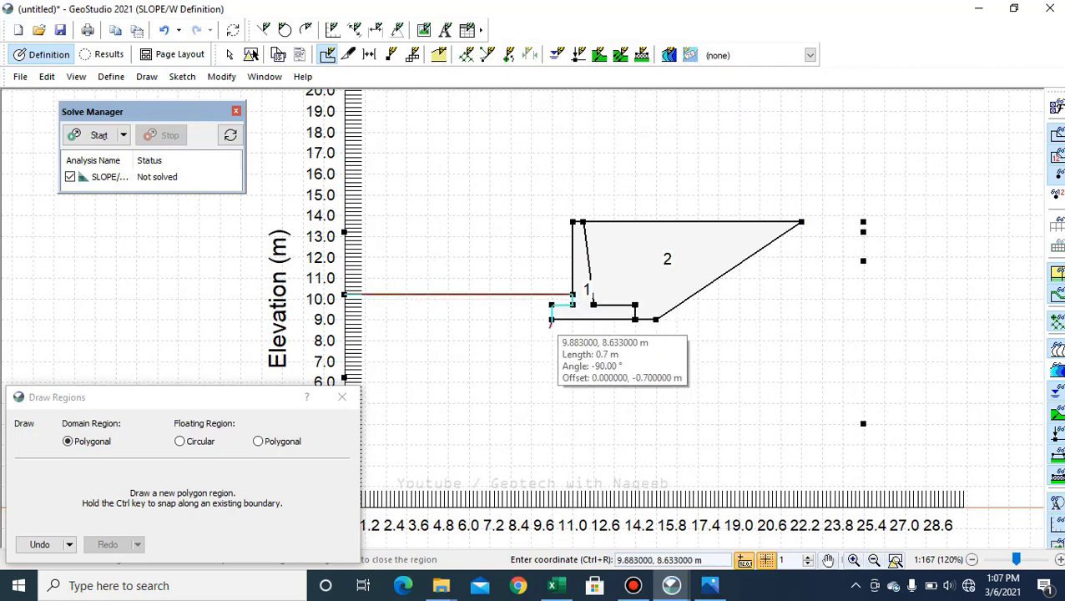
pyautogui.click(550, 318)
pyautogui.click(634, 318)
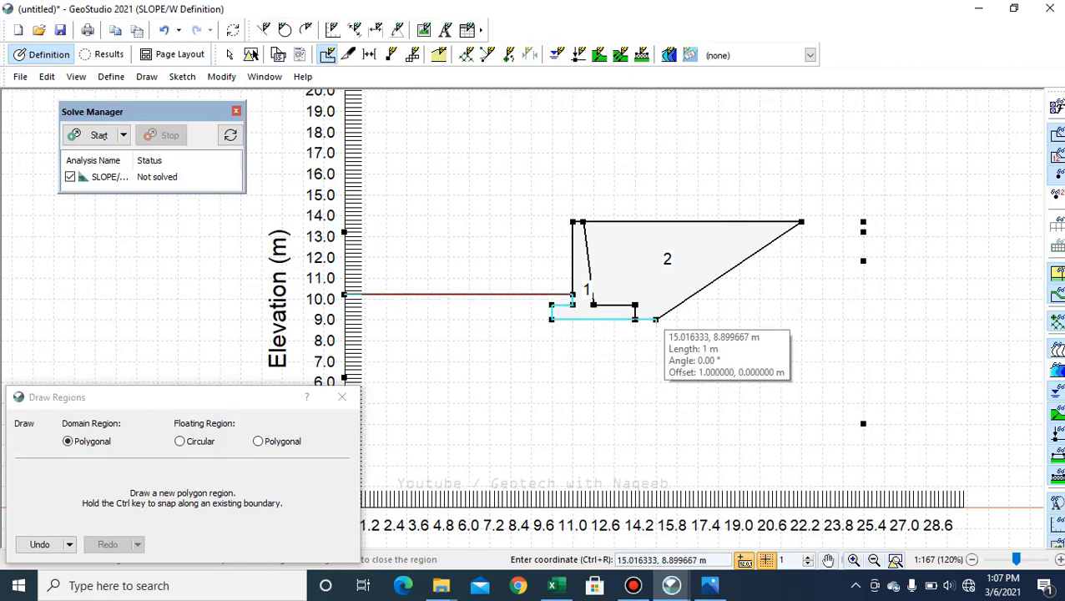
pyautogui.click(656, 319)
# - Complete the foundation soil region up the backfill slope, across to x = 25 m, down to elevation 4 m and back to its start at (0, 10.2)
pyautogui.click(801, 222)
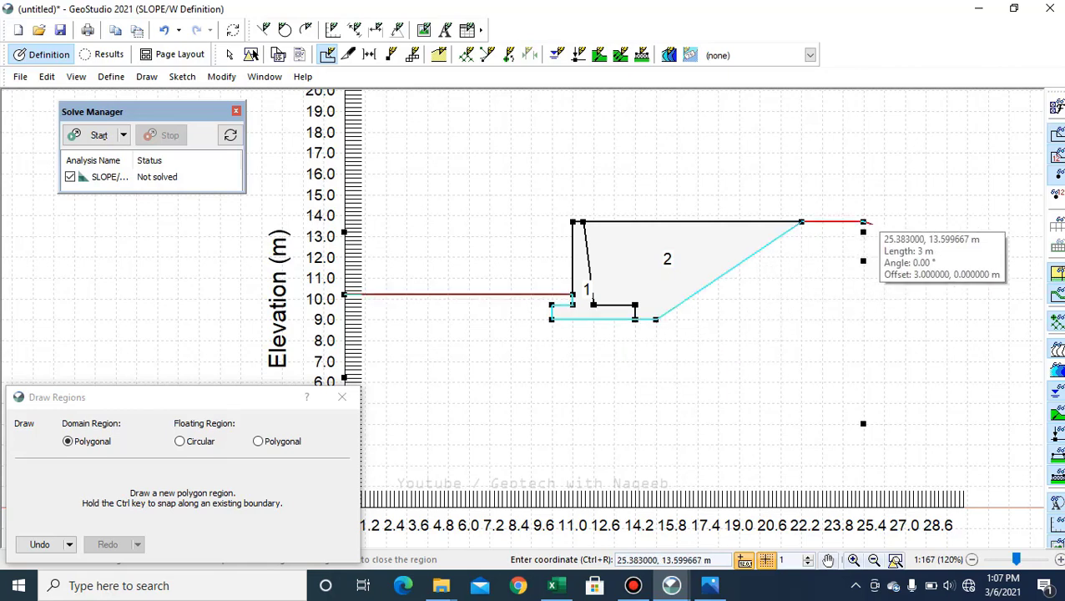
pyautogui.click(863, 222)
pyautogui.click(862, 233)
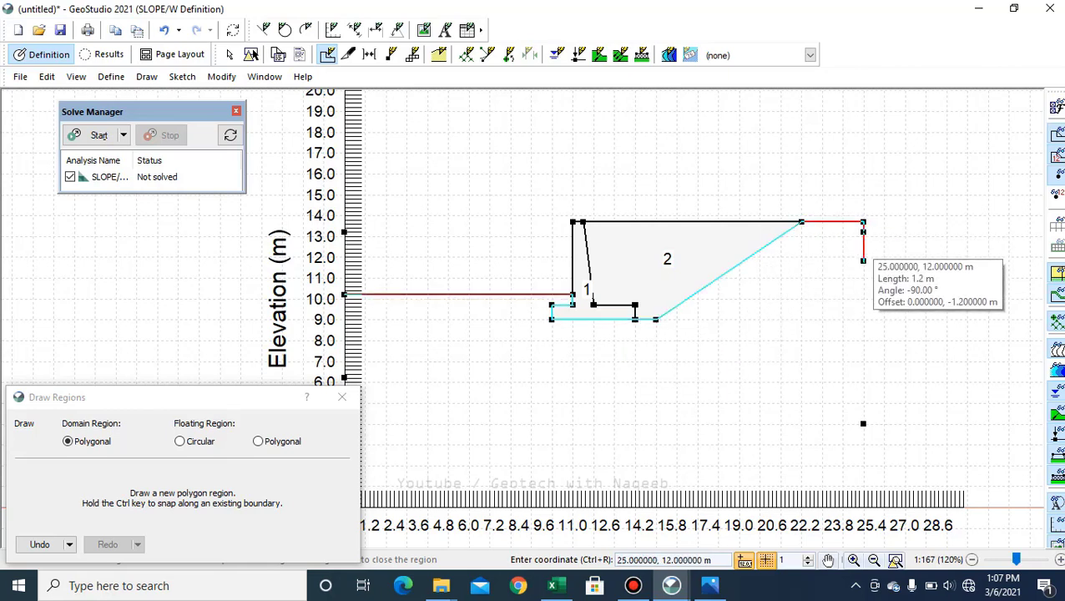
pyautogui.click(865, 264)
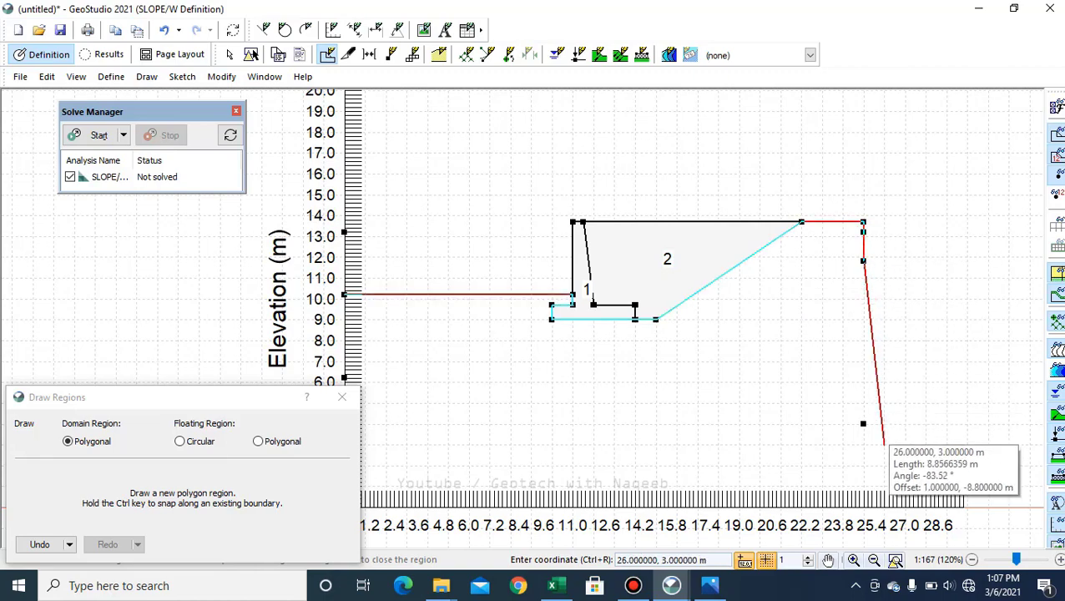
pyautogui.click(866, 426)
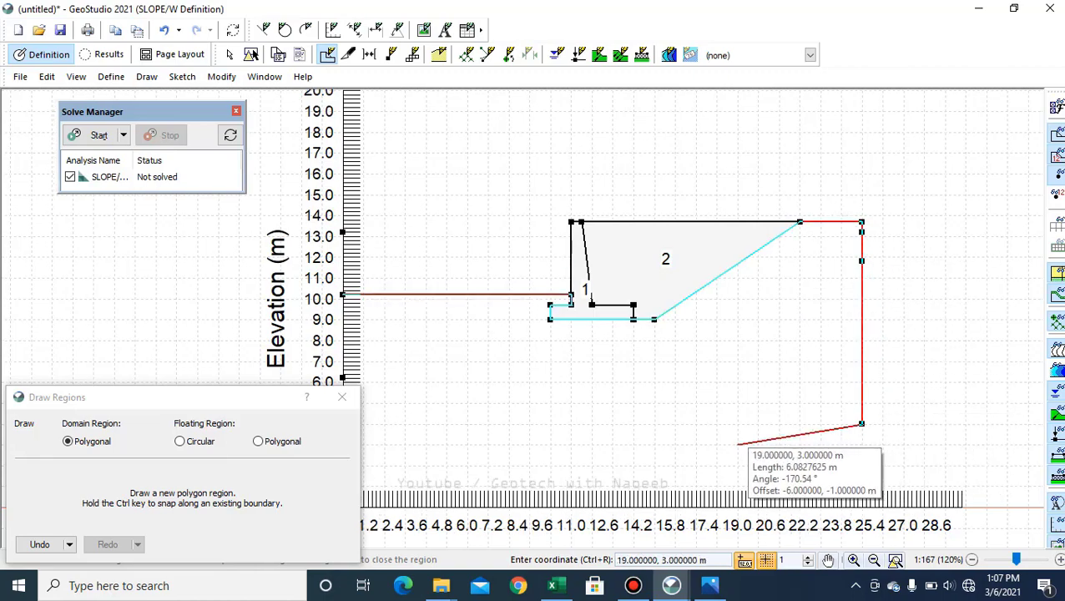
pyautogui.moveTo(739, 443)
pyautogui.mouseDown()
pyautogui.moveTo(725, 439)
pyautogui.moveTo(874, 347)
pyautogui.moveTo(691, 340)
pyautogui.mouseUp()
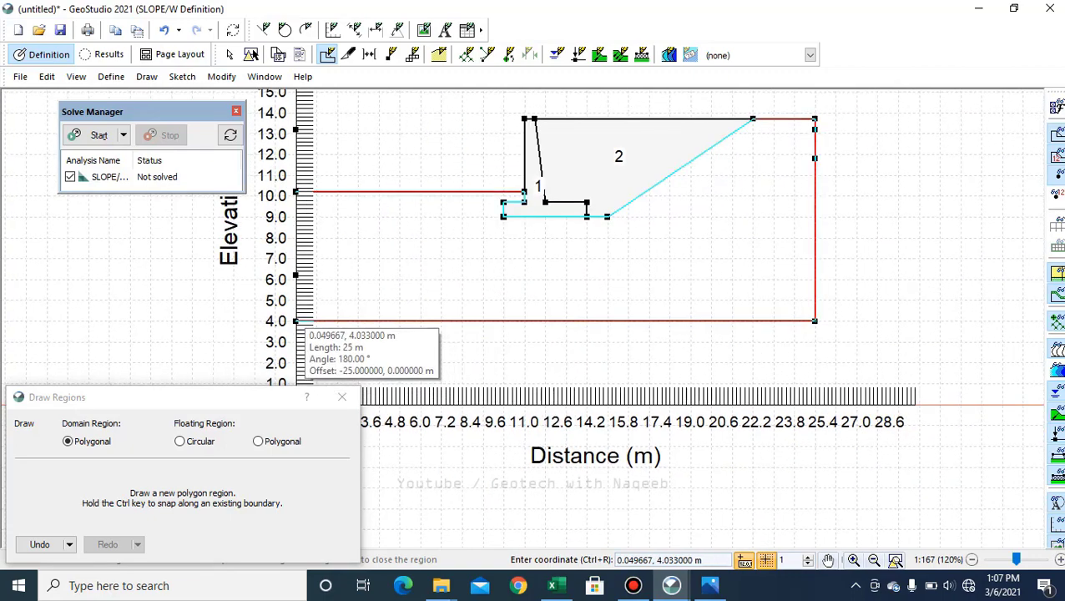
pyautogui.click(296, 321)
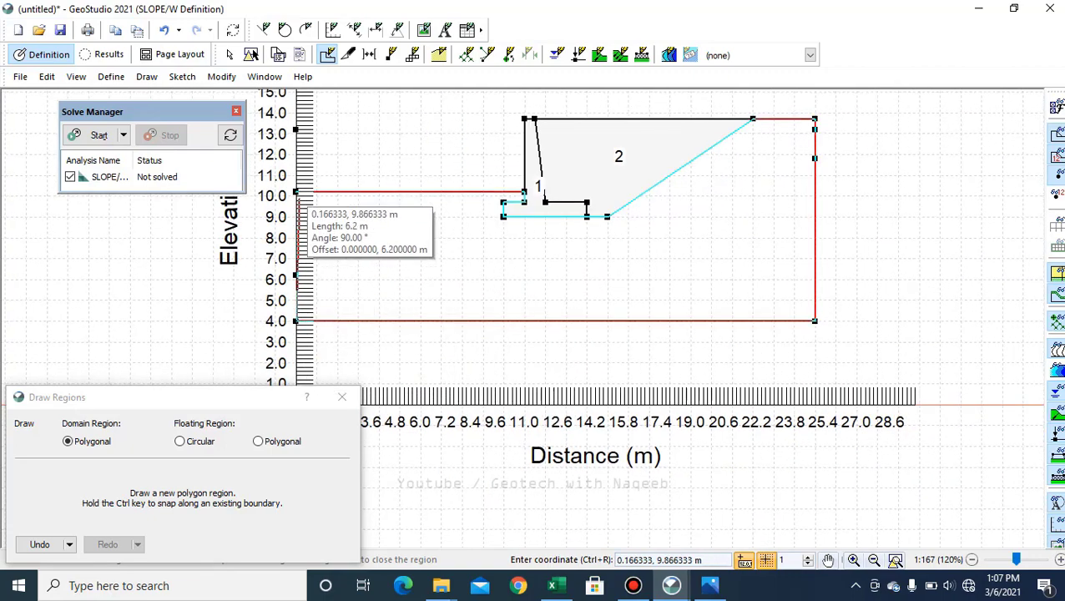
pyautogui.click(297, 195)
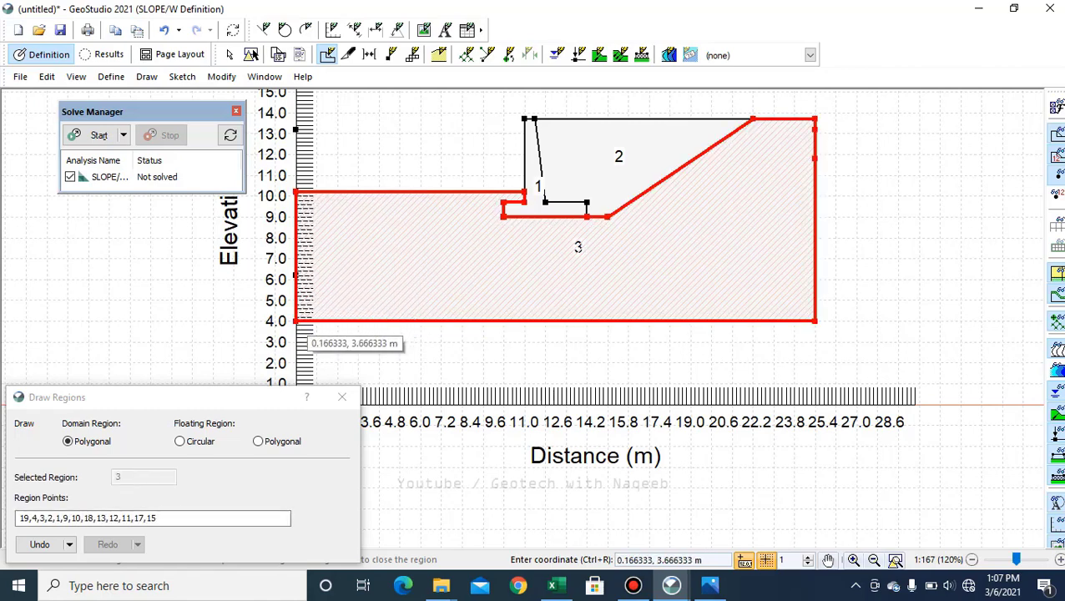
# - Draw the bottom soil layer as a polygonal region through (0, 4), (25, 4), (25, 0) and (0, 0)
pyautogui.click(298, 324)
pyautogui.click(298, 324)
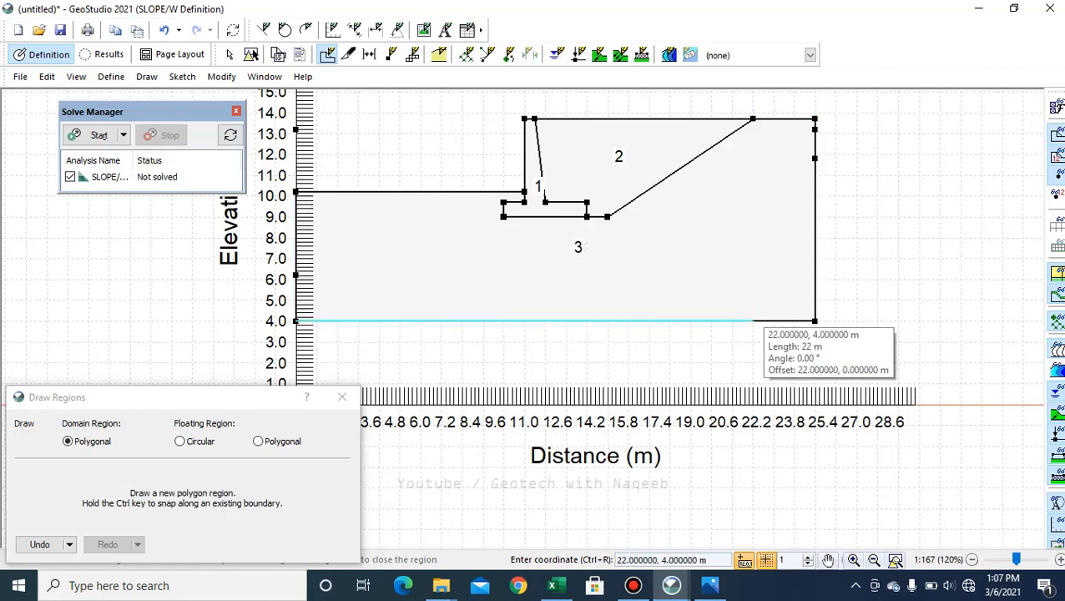
pyautogui.click(814, 321)
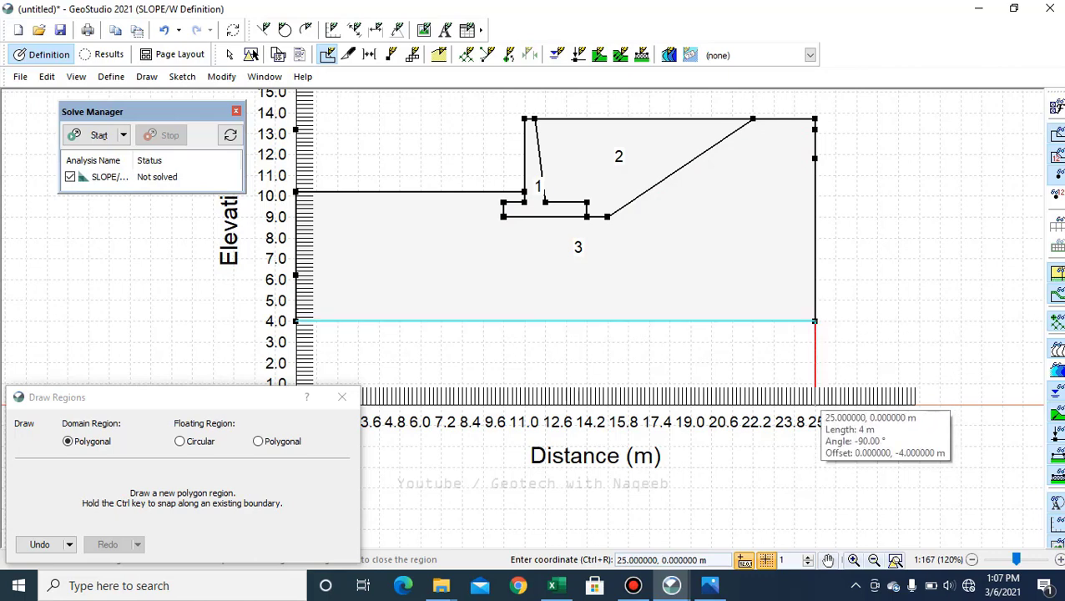
pyautogui.click(814, 404)
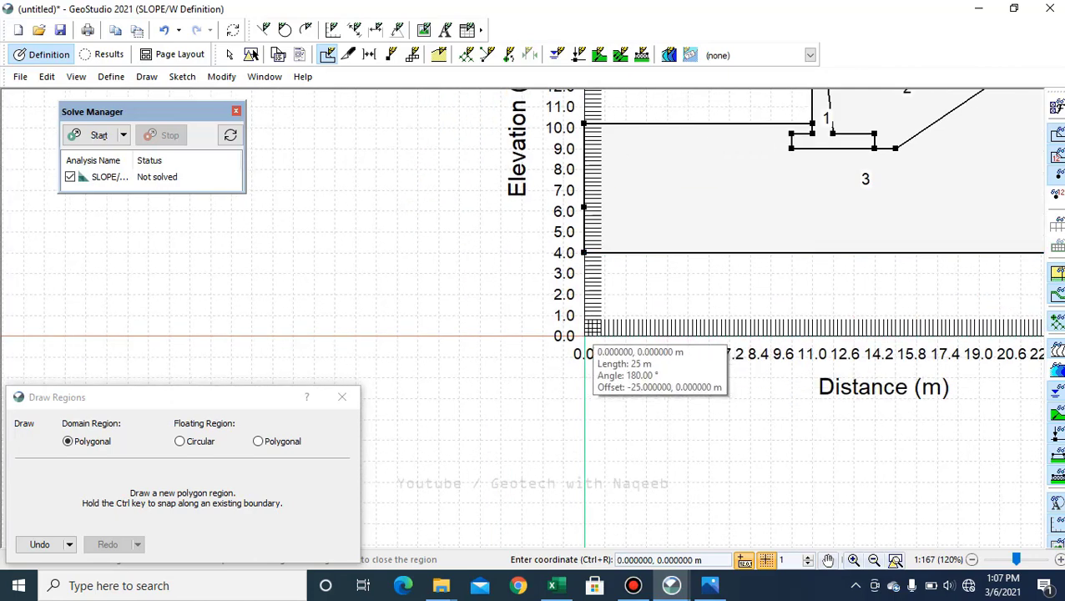
pyautogui.click(584, 336)
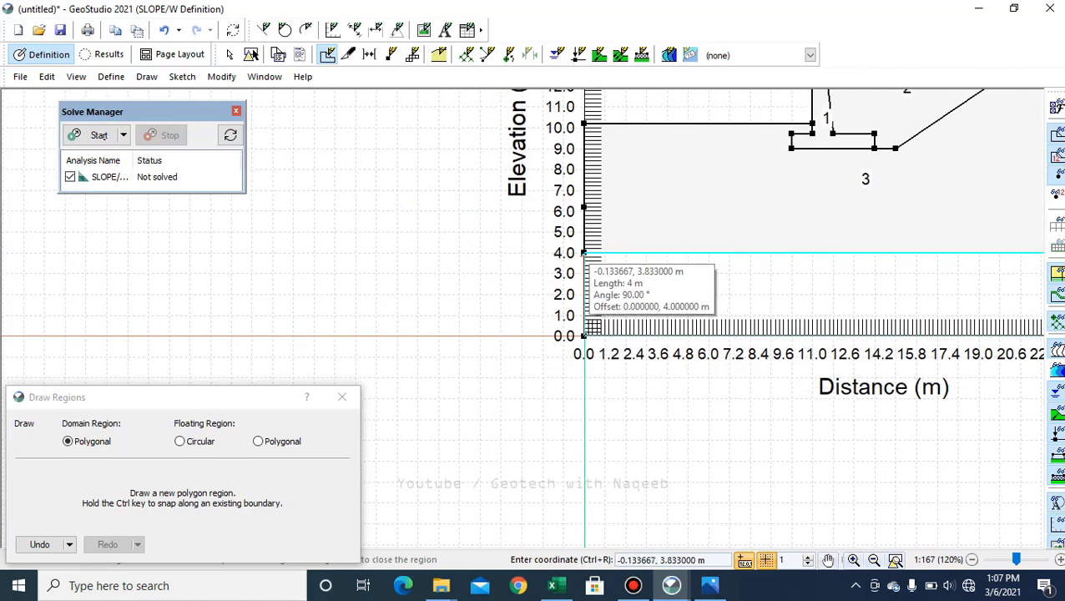
pyautogui.click(582, 254)
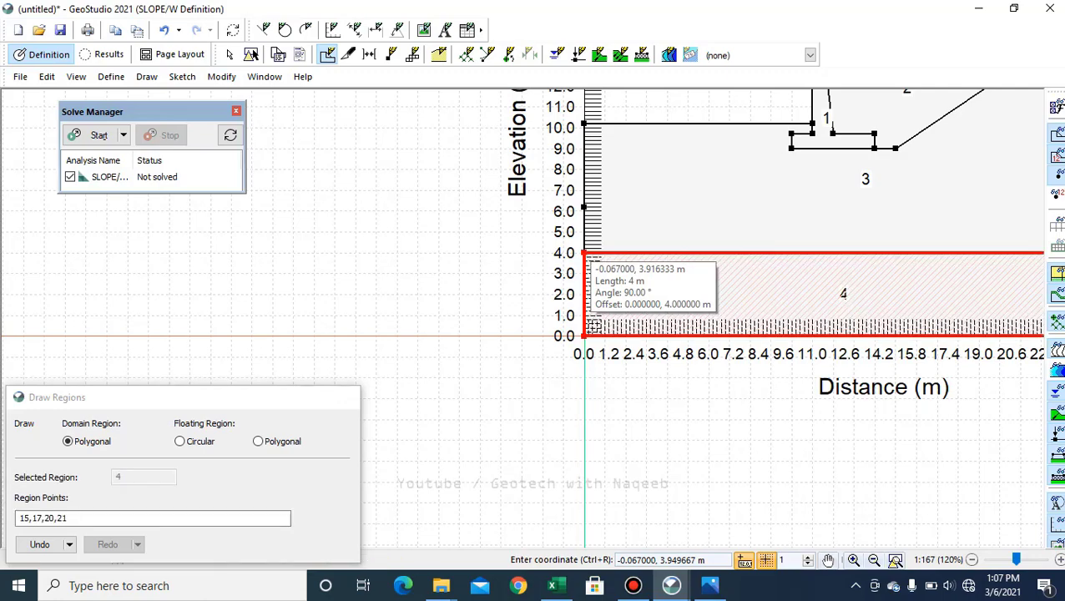
pyautogui.press('Escape')
pyautogui.moveTo(733, 216)
pyautogui.mouseDown()
pyautogui.moveTo(532, 323)
pyautogui.moveTo(421, 344)
pyautogui.mouseUp()
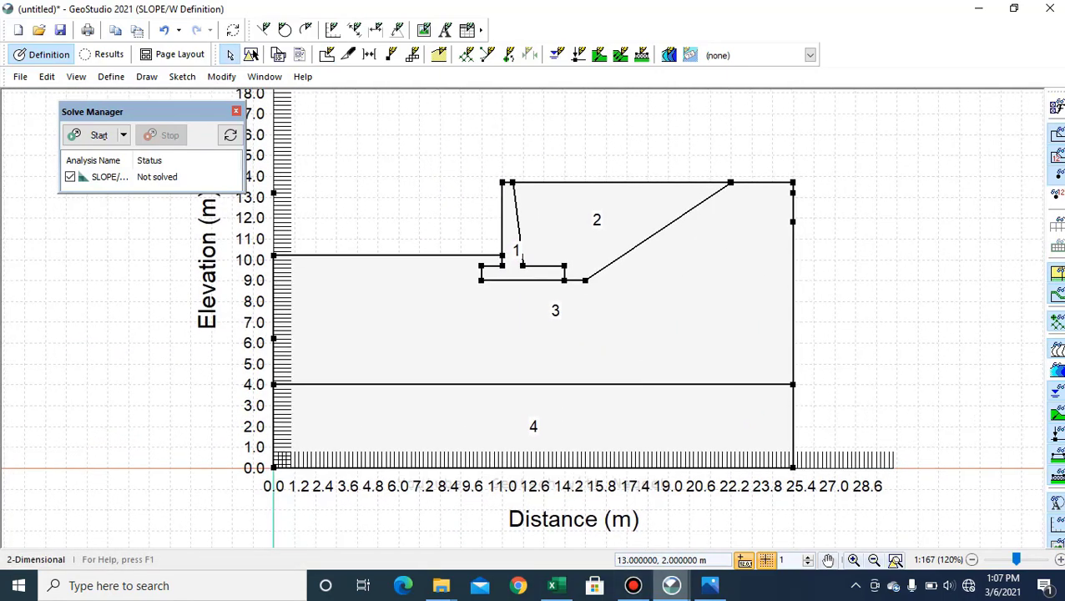
# - Close the two extra GeoStudio start-page windows and return to the untitled retaining wall model
pyautogui.moveTo(671, 585)
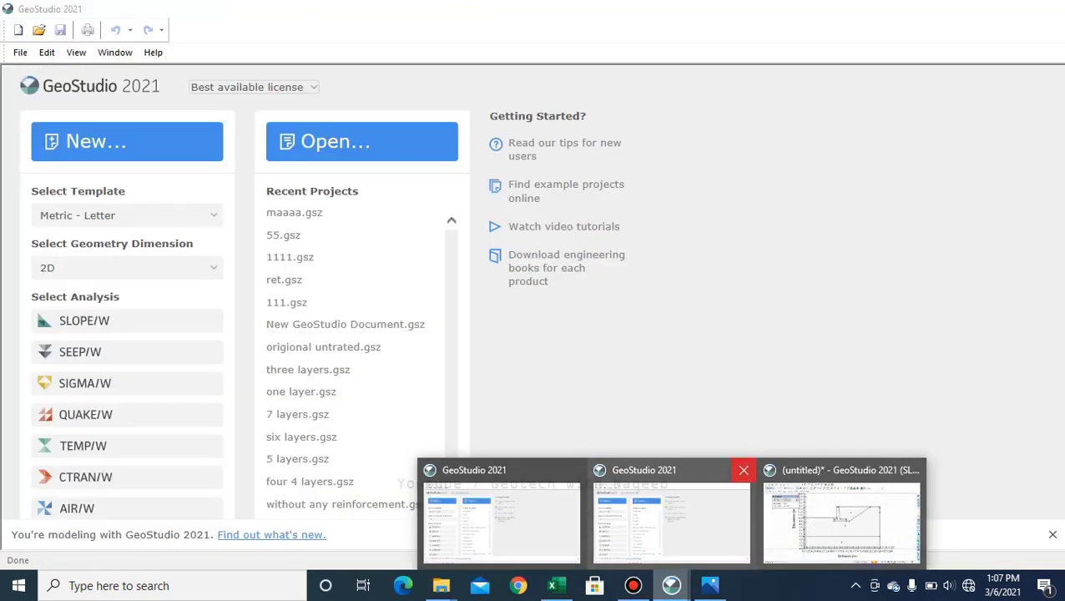
pyautogui.click(743, 470)
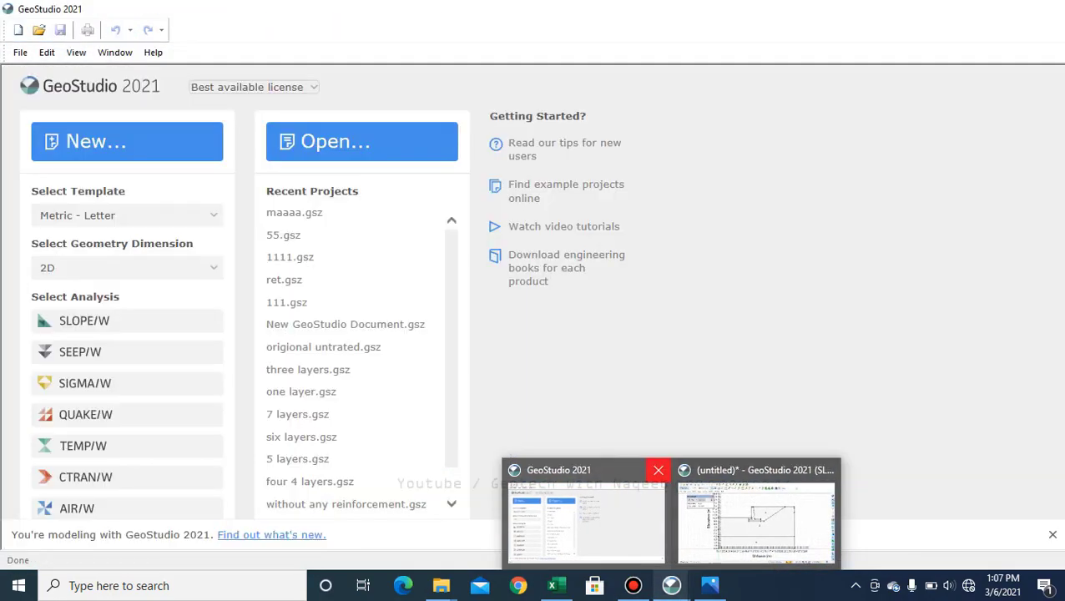
pyautogui.click(658, 470)
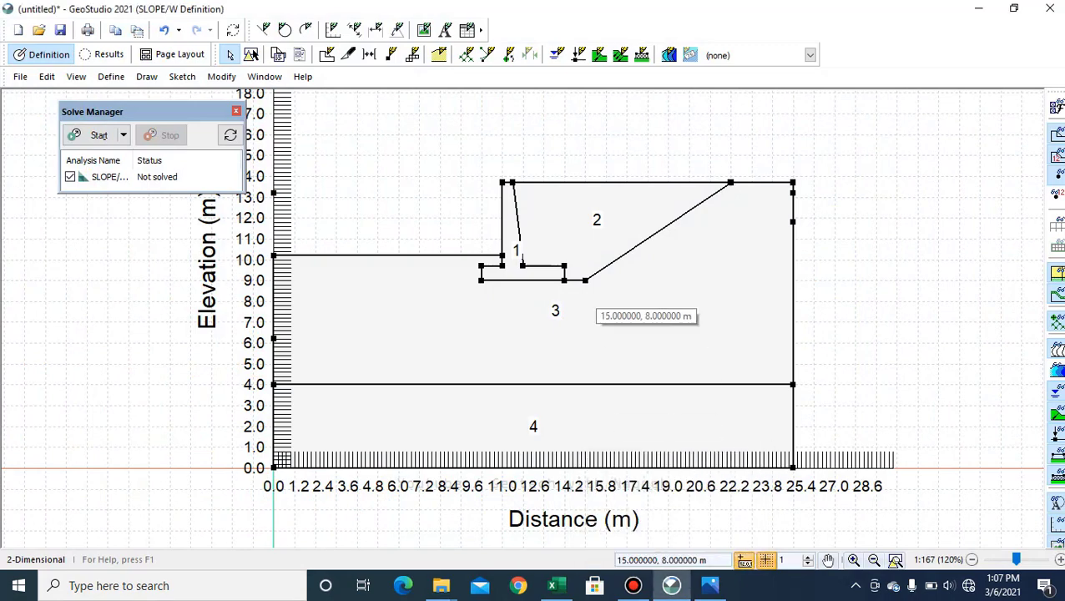
pyautogui.scroll(2, 589, 355)
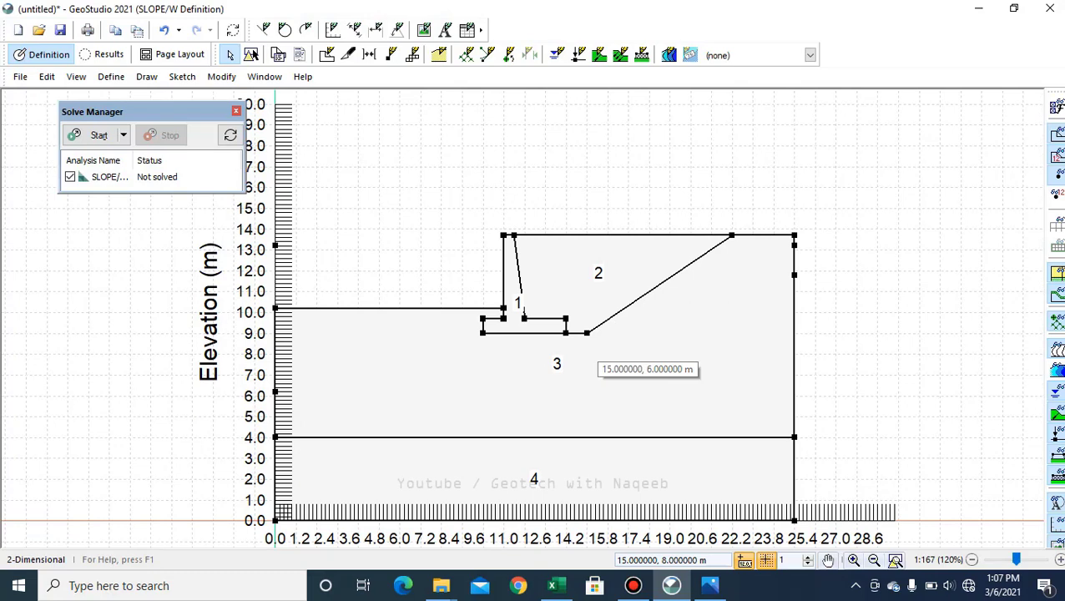
# - Add a material named Backfill in the material definitions and give it the Mohr-Coulomb model
pyautogui.click(111, 76)
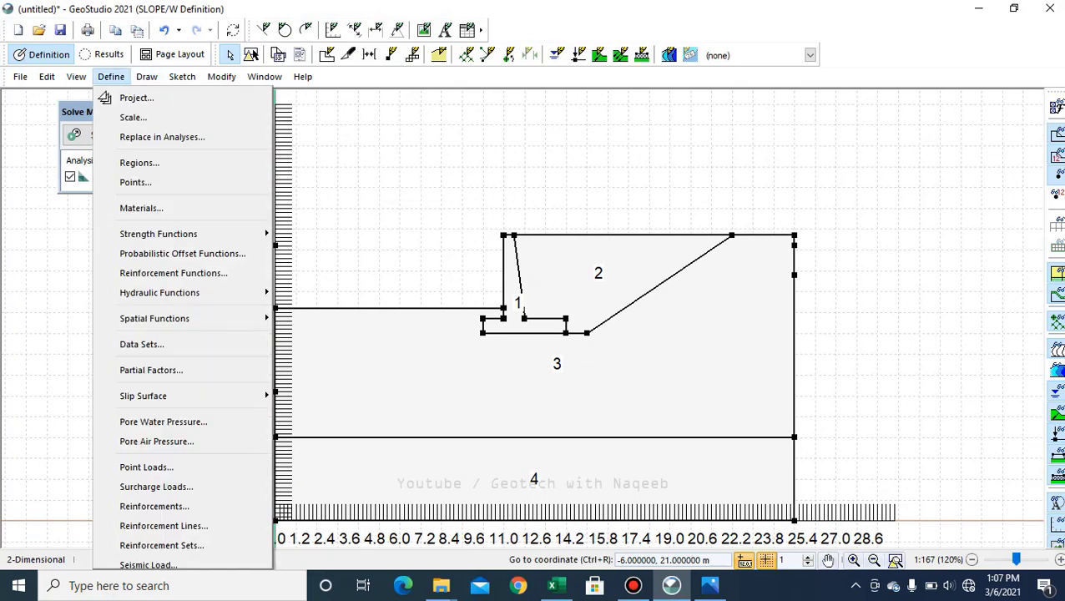
pyautogui.click(141, 208)
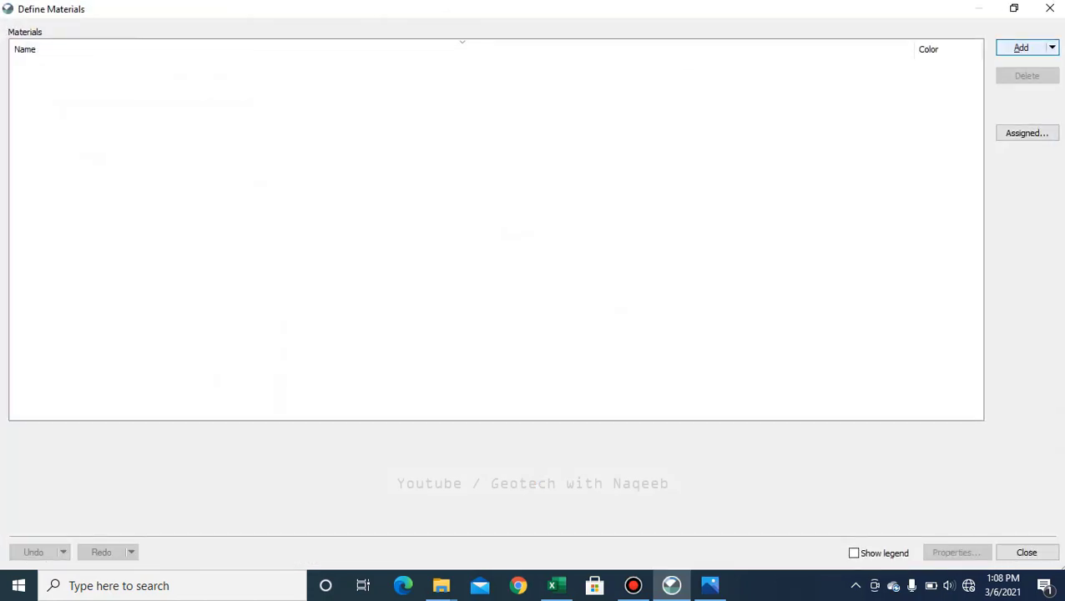
pyautogui.click(1021, 48)
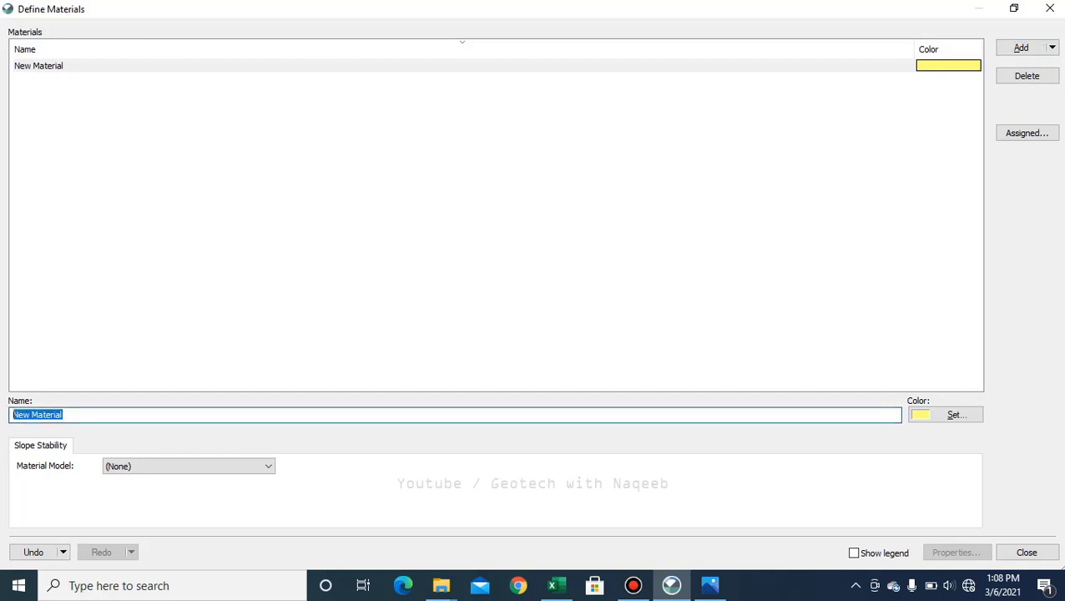
pyautogui.write('Ba')
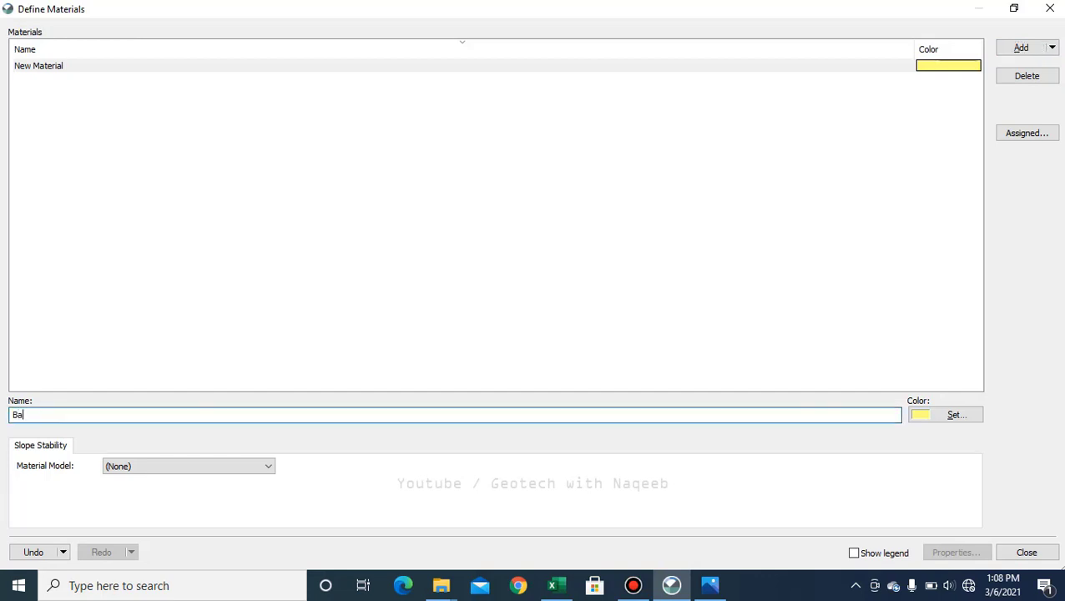
pyautogui.write('ckfill')
pyautogui.click(189, 466)
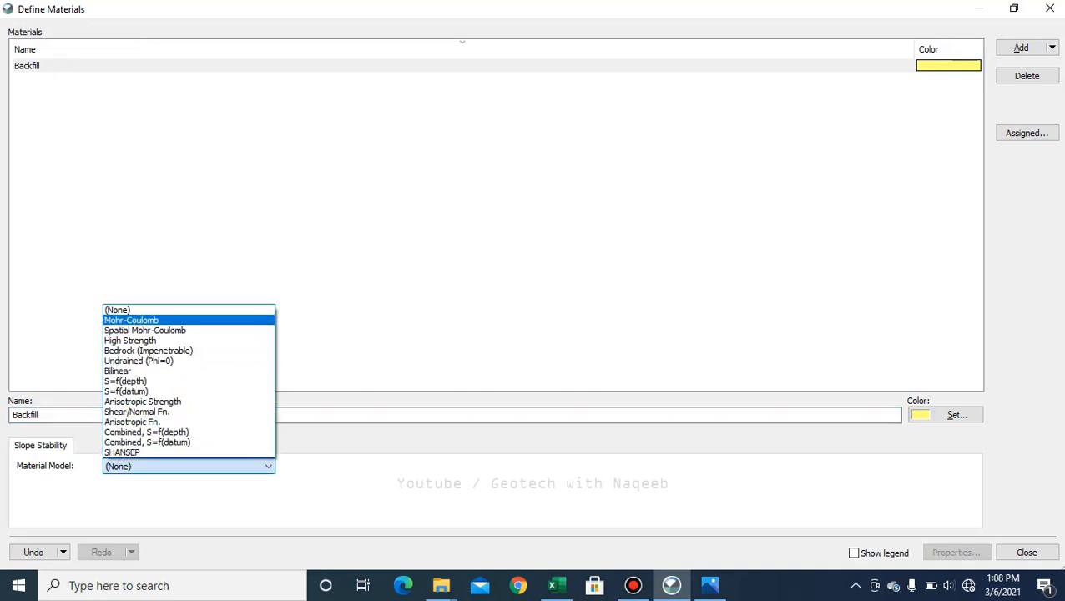
pyautogui.click(132, 320)
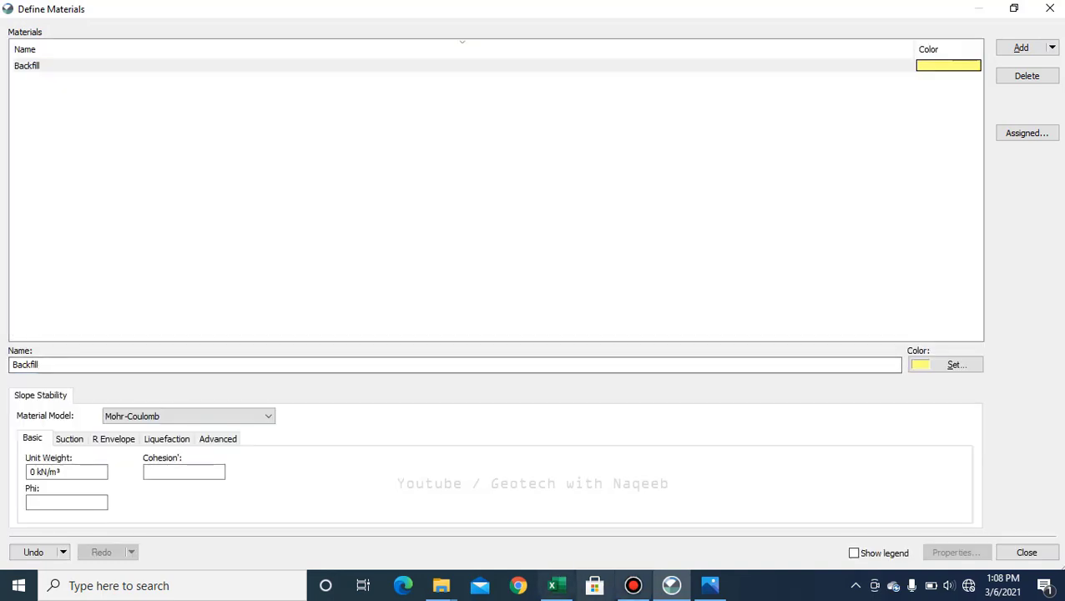
# - Check 11.png in Photos, then give Backfill a unit weight of 18 kN/m³, cohesion of 2 kPa and phi of 25°
pyautogui.click(709, 585)
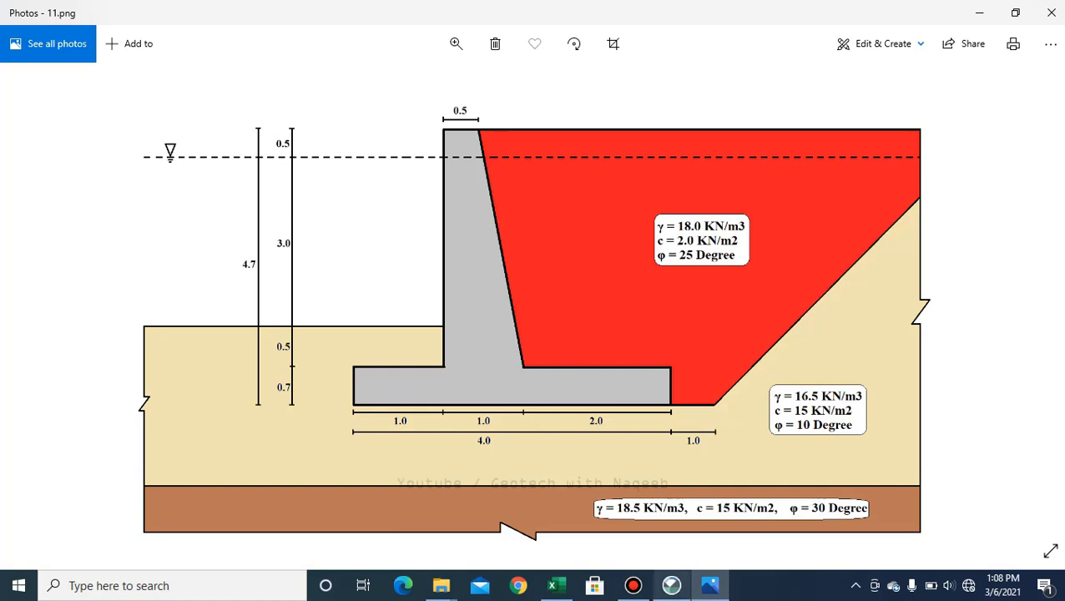
pyautogui.click(671, 585)
pyautogui.moveTo(65, 472); pyautogui.dragTo(30, 472)
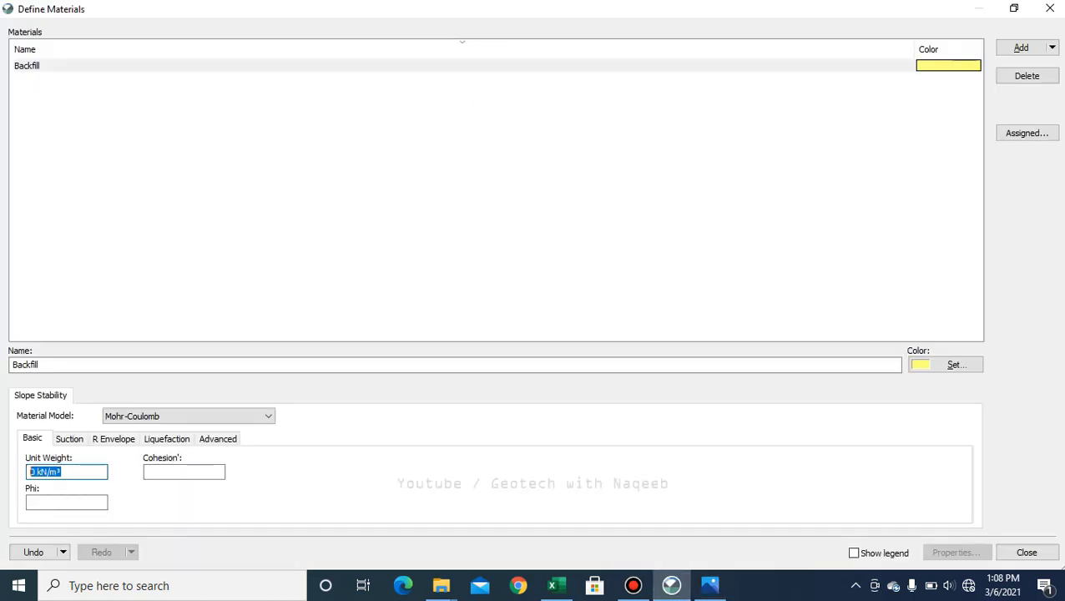
pyautogui.write('18')
pyautogui.press('Tab')
pyautogui.write('2')
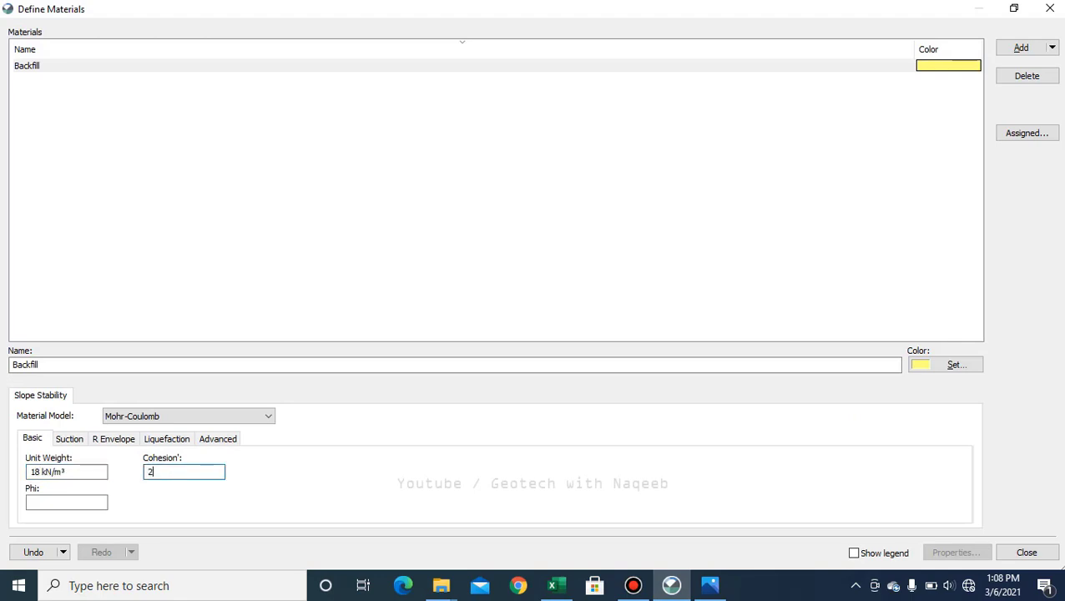
pyautogui.press('Tab')
pyautogui.write('25')
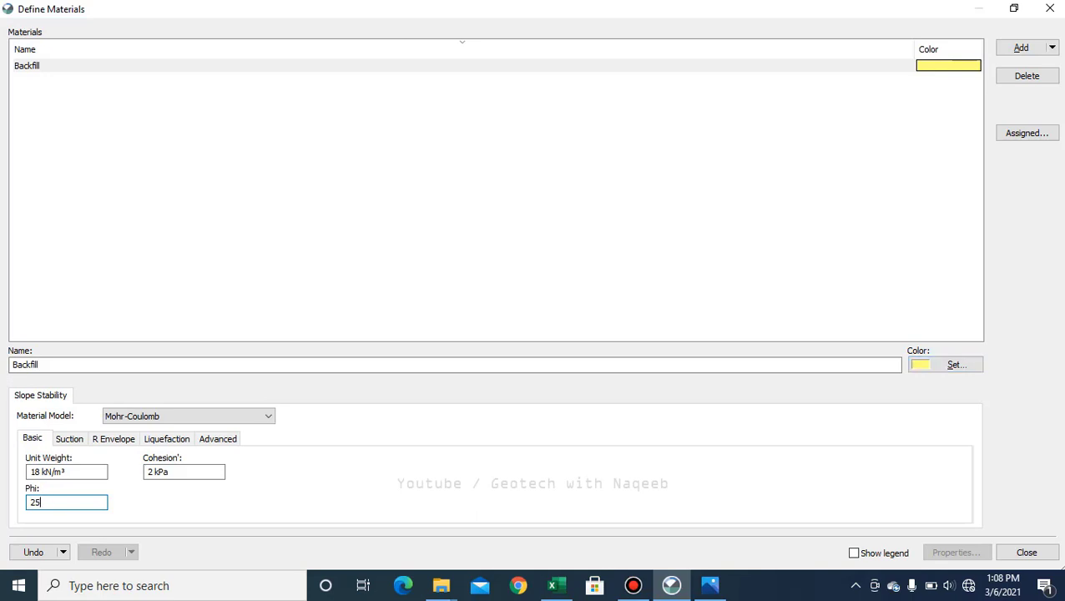
# - Add a second material named Layer 1 with the Mohr-Coulomb model
pyautogui.click(1021, 48)
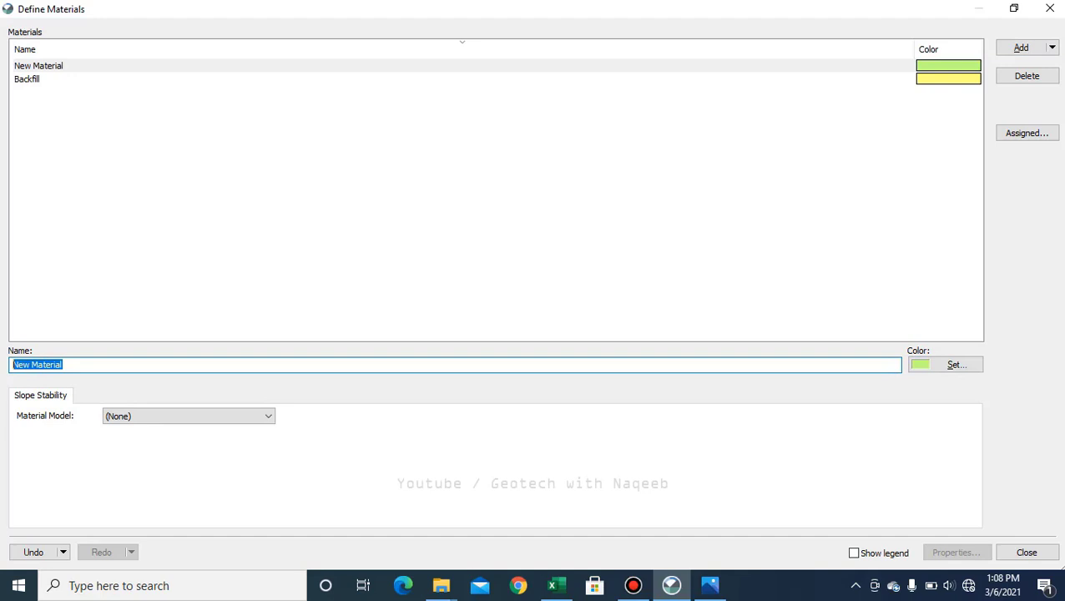
pyautogui.write('Layer 1')
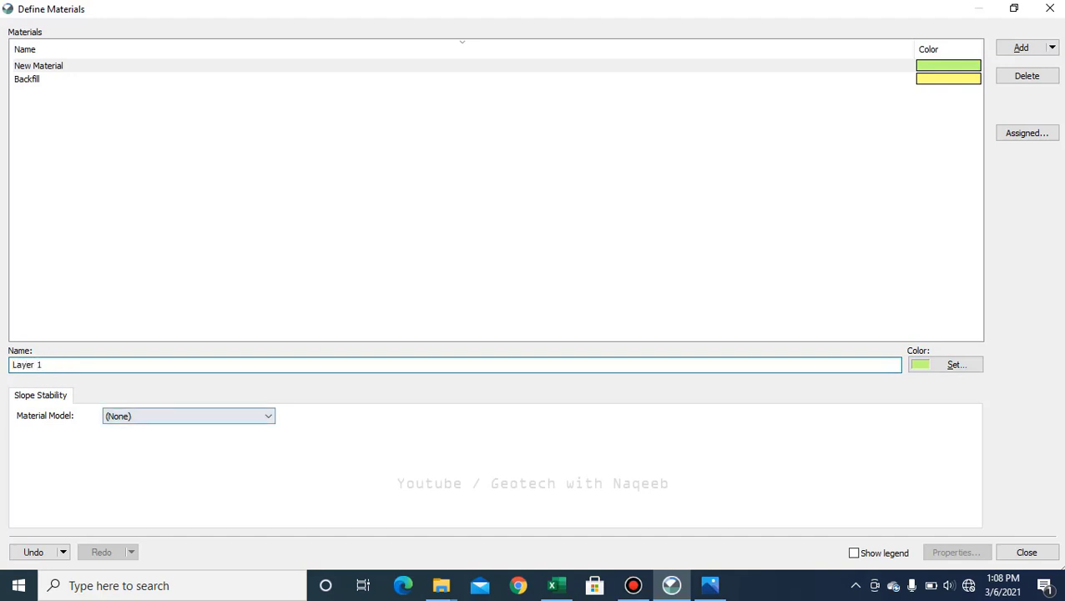
pyautogui.click(188, 416)
pyautogui.click(215, 441)
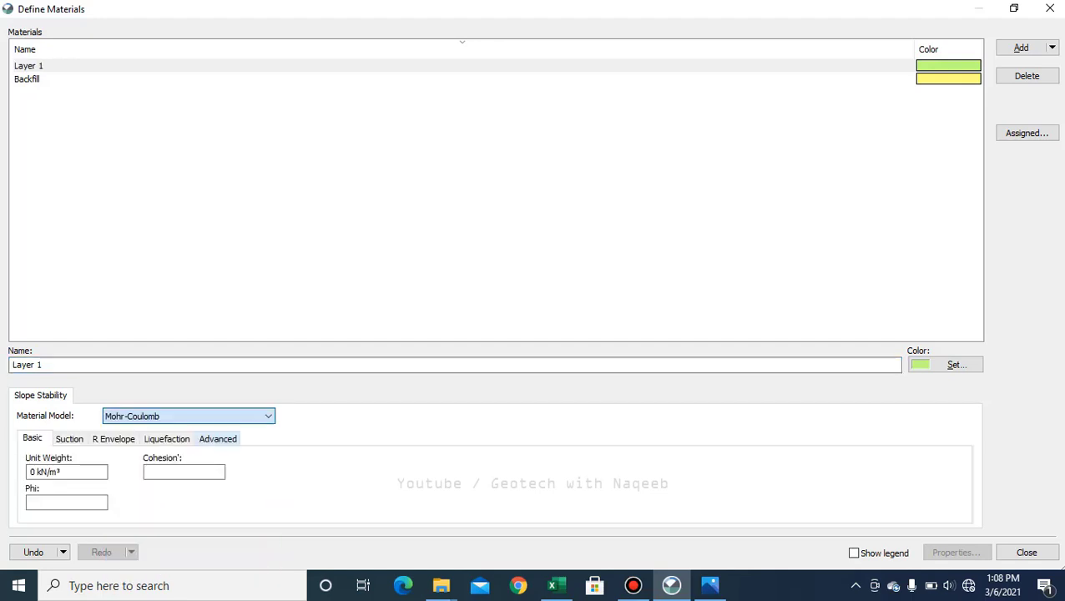
# - Check 11.png in Photos, then give Layer 1 a unit weight of 16.5 kN/m³, cohesion of 15 kPa and phi of 10°
pyautogui.click(709, 584)
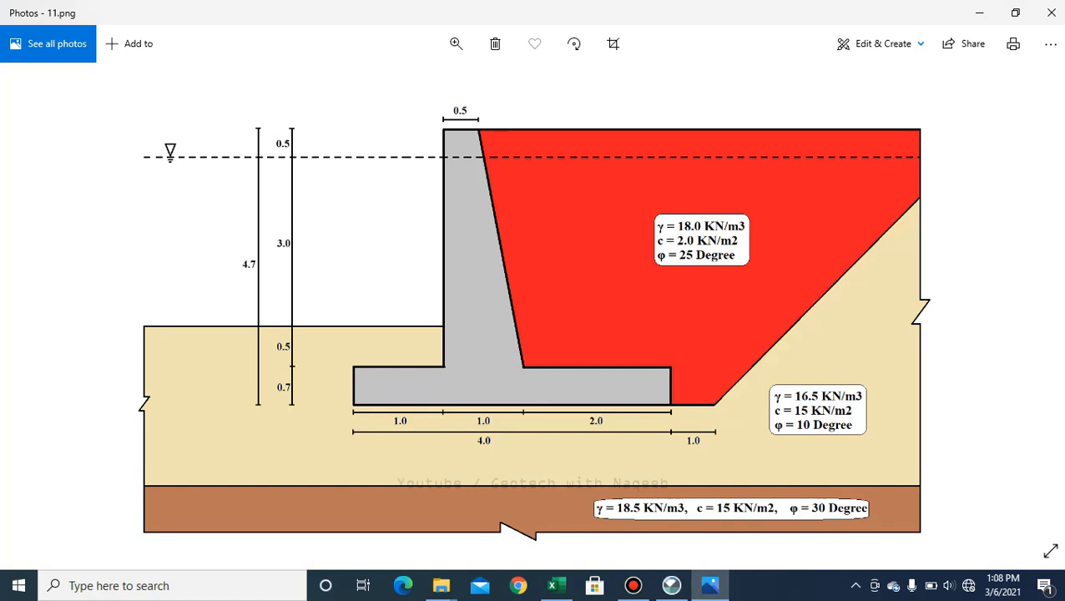
pyautogui.click(671, 585)
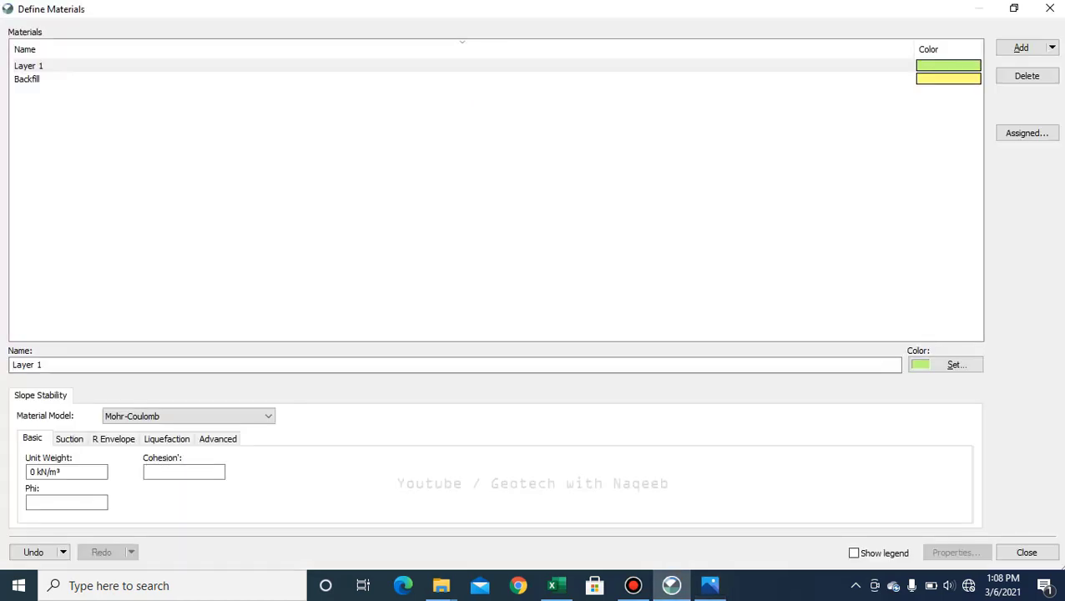
pyautogui.click(62, 471)
pyautogui.hotkey('ctrl', 'a')
pyautogui.write('1')
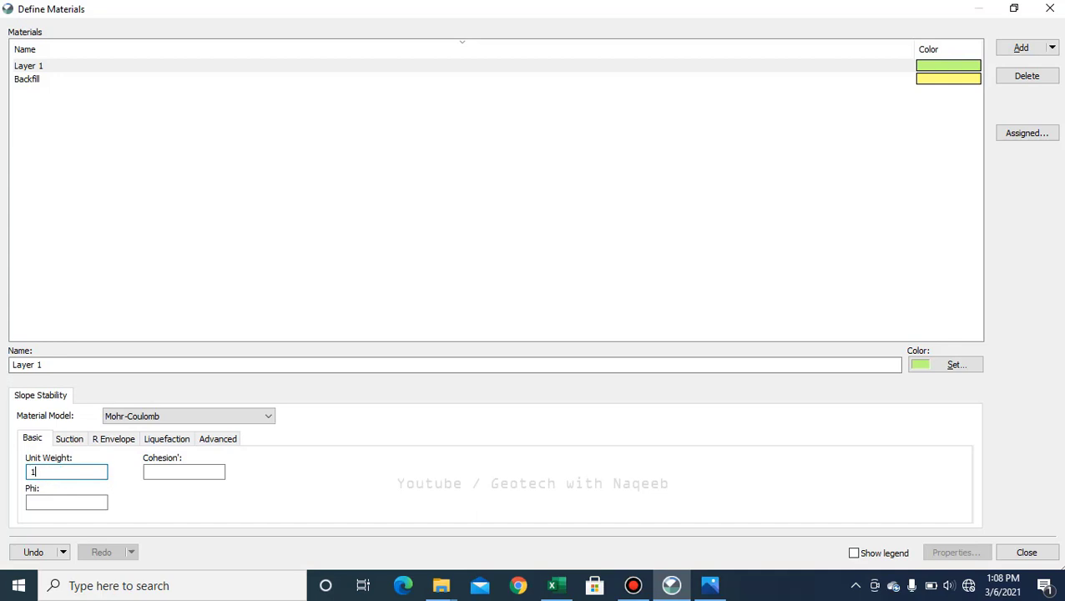
pyautogui.write('6.5')
pyautogui.press('Tab')
pyautogui.write('15')
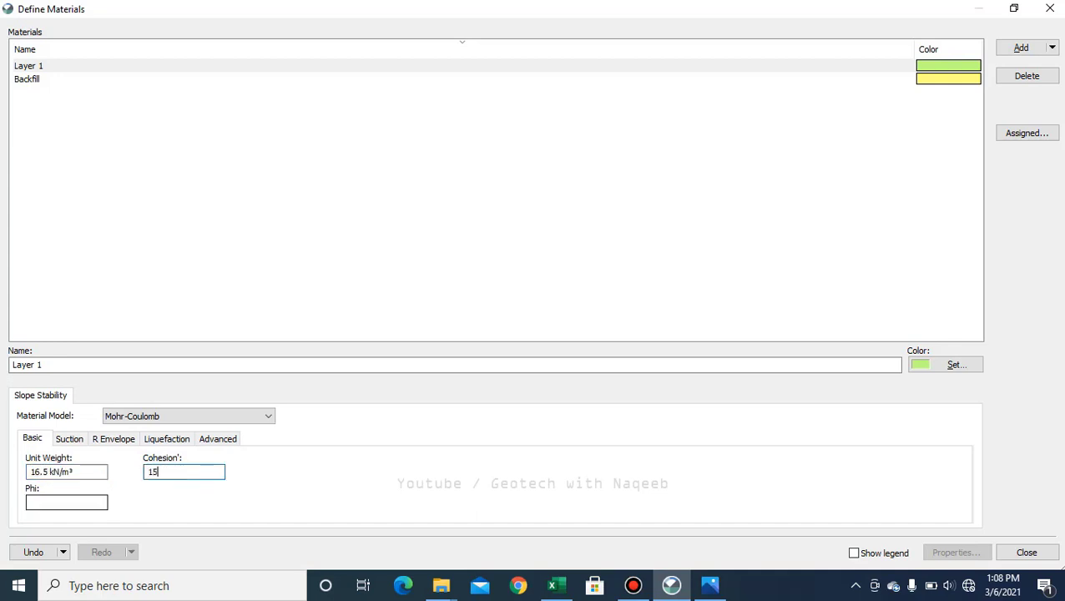
pyautogui.press('Tab')
pyautogui.write('10')
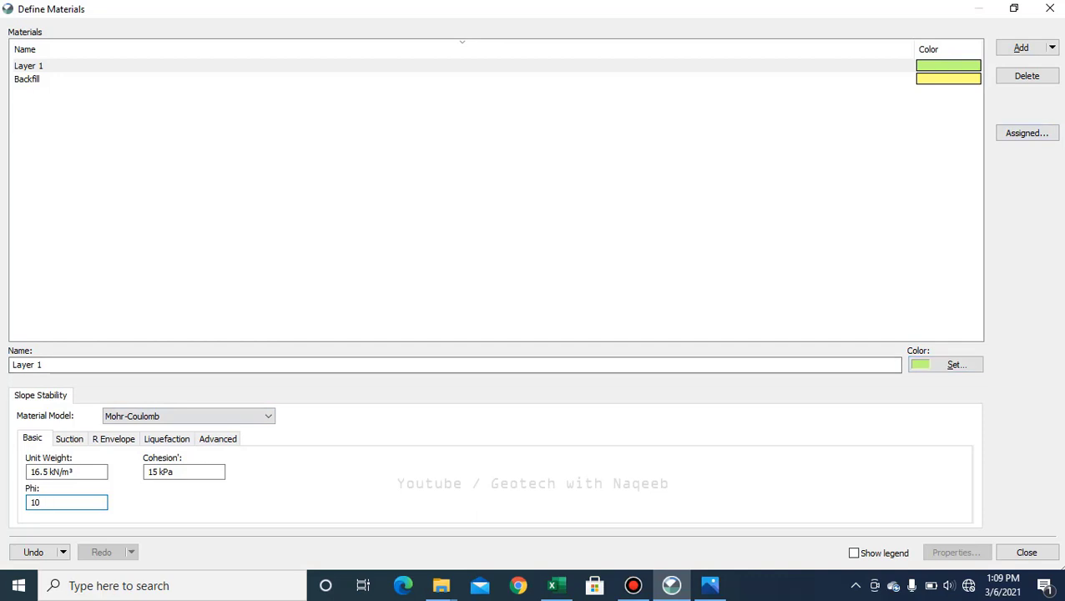
# - Add a third material named 2 with the Mohr-Coulomb model
pyautogui.press('Tab')
pyautogui.press('Return')
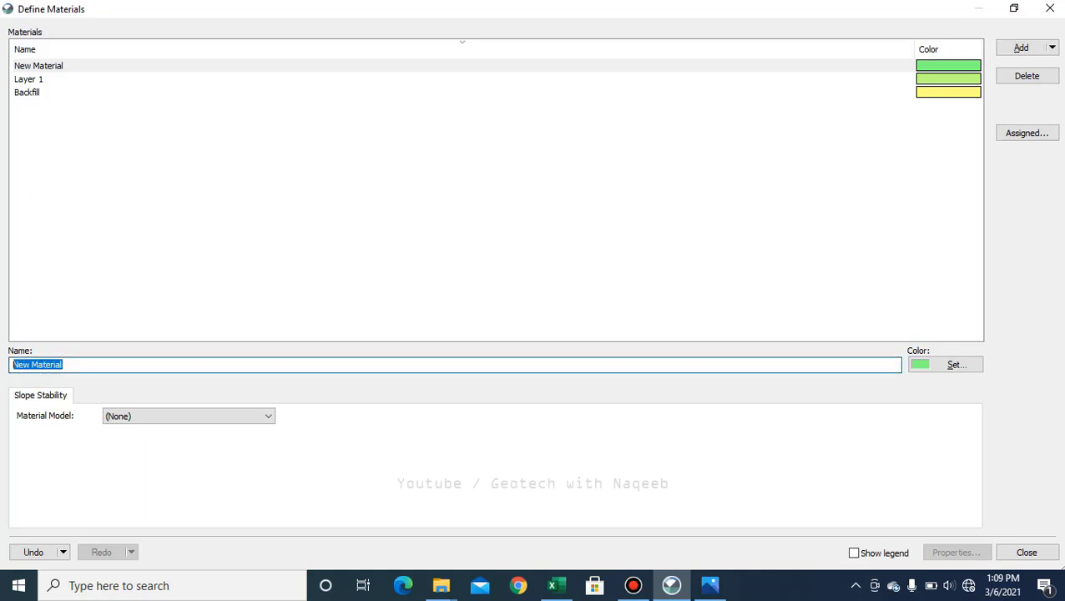
pyautogui.write('2')
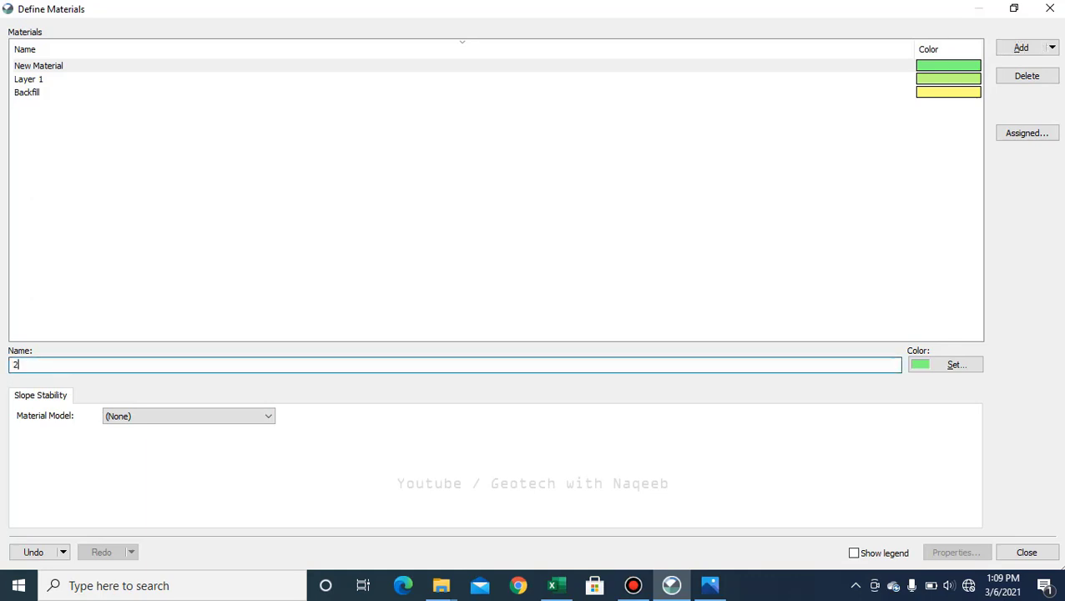
pyautogui.click(188, 416)
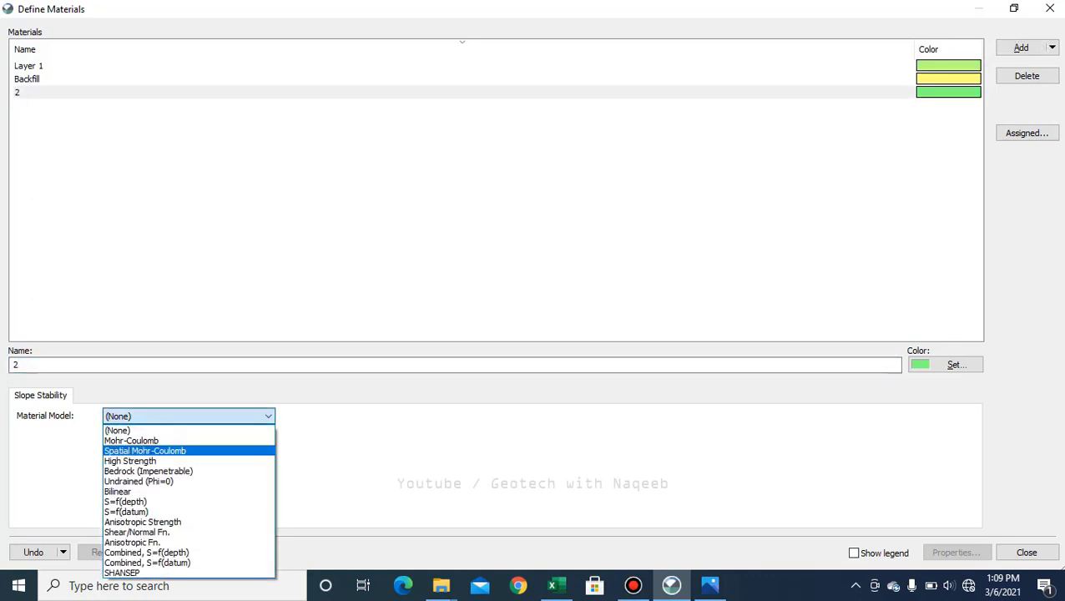
pyautogui.click(131, 439)
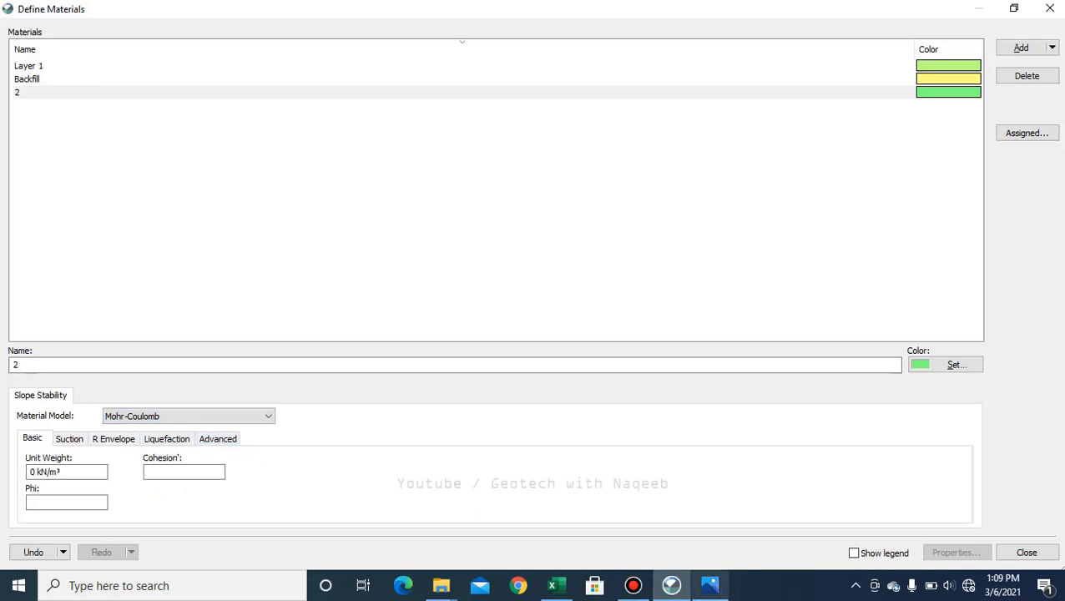
# - Check 11.png in Photos, then give material 2 a unit weight of 18.5 kN/m³, cohesion of 15 kPa and phi of 30°
pyautogui.click(709, 585)
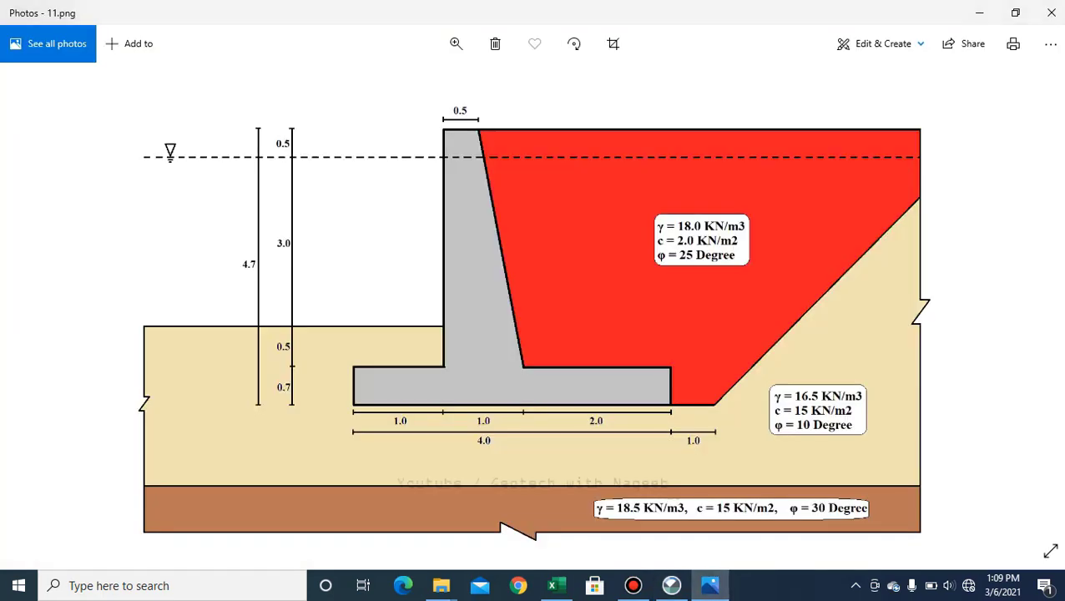
pyautogui.click(671, 585)
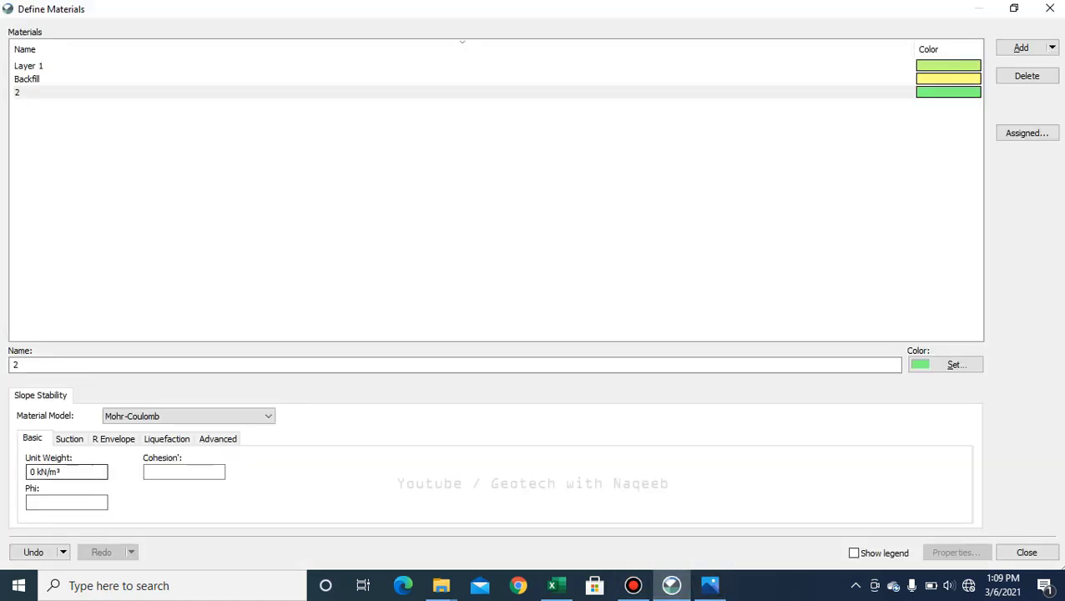
pyautogui.write('18.5')
pyautogui.press('Tab')
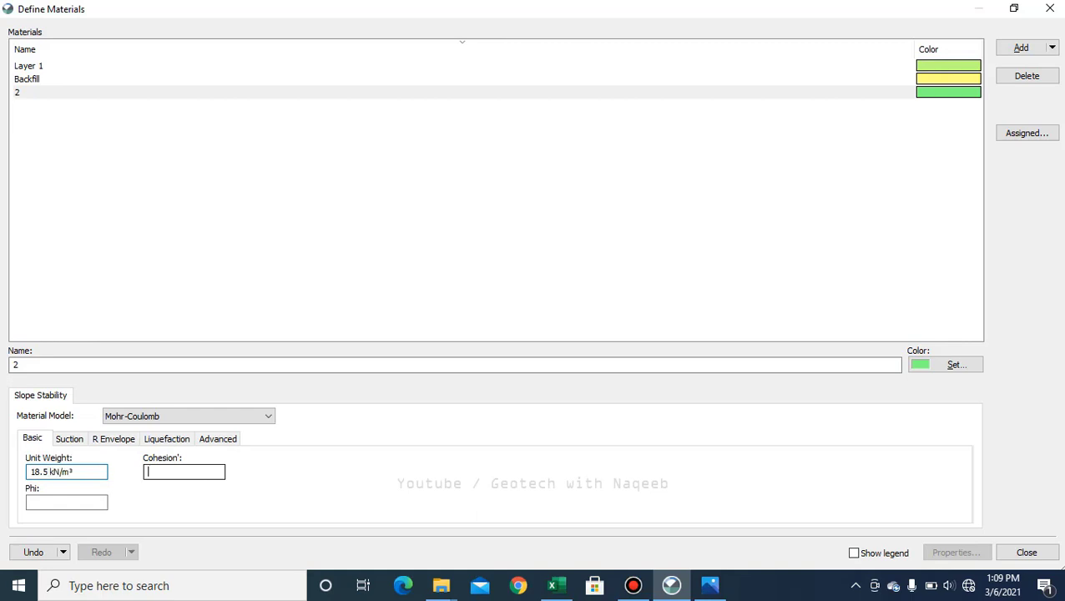
pyautogui.write('15')
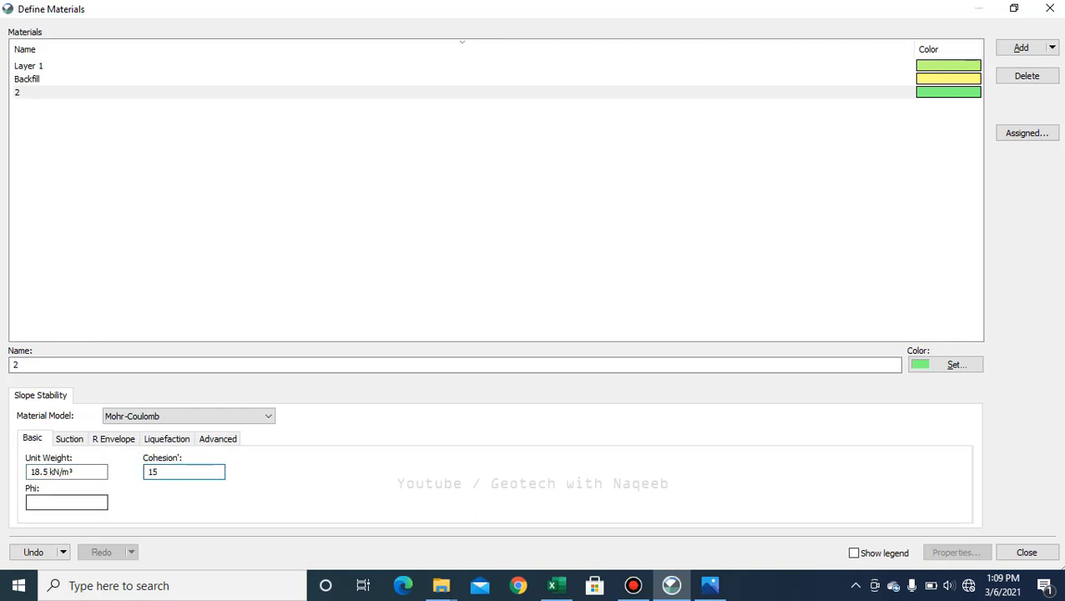
pyautogui.press('Tab')
pyautogui.write('30')
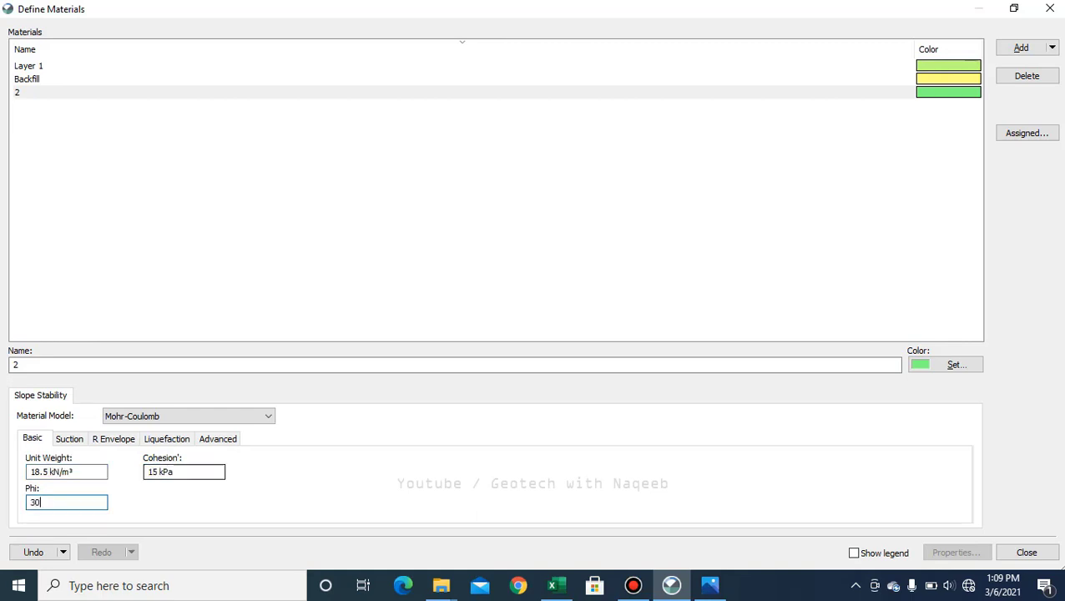
# - Change the display color of material 2 to dark blue
pyautogui.click(953, 366)
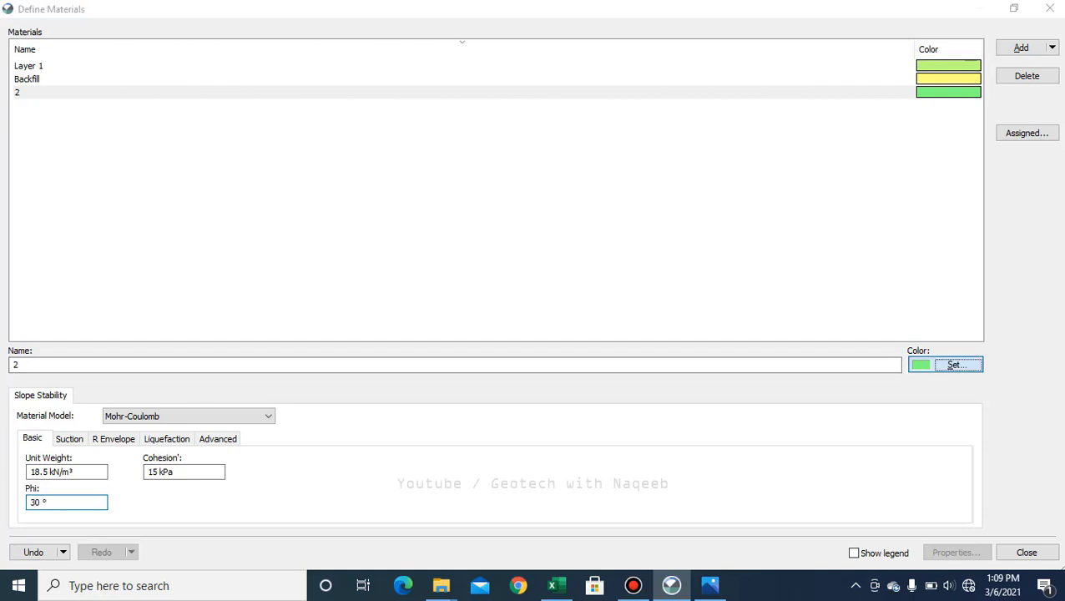
pyautogui.click(466, 246)
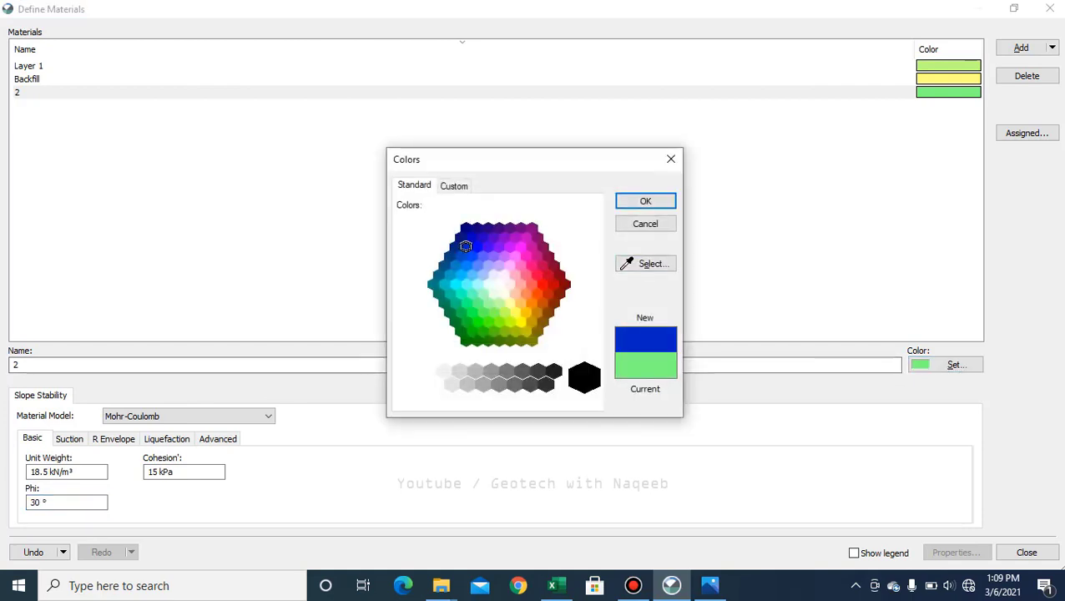
pyautogui.click(644, 201)
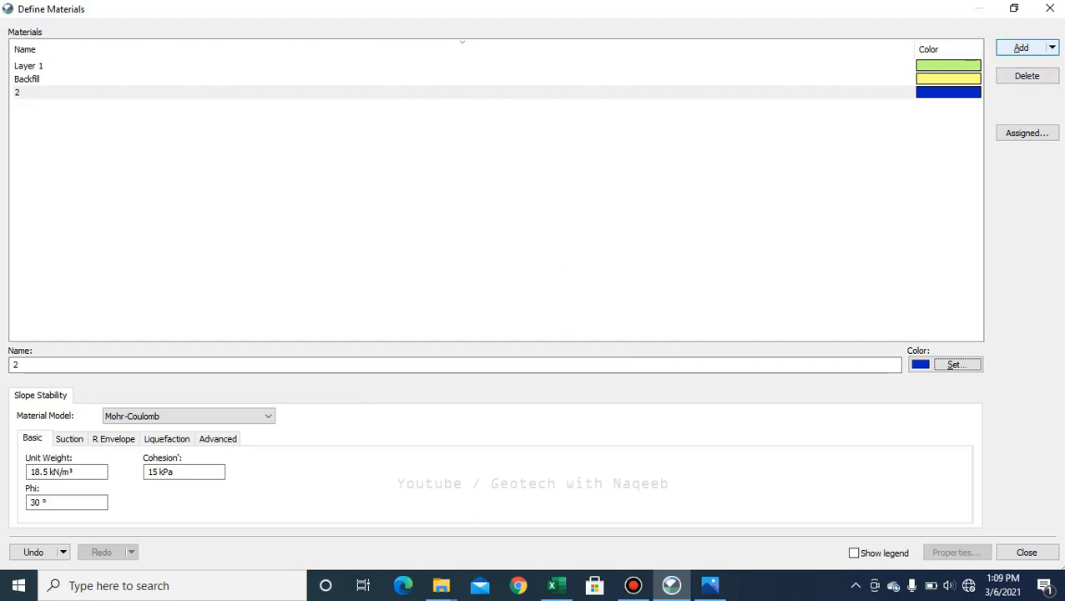
# - Add a fourth material named retaining wall with the Mohr-Coulomb model
pyautogui.click(1020, 48)
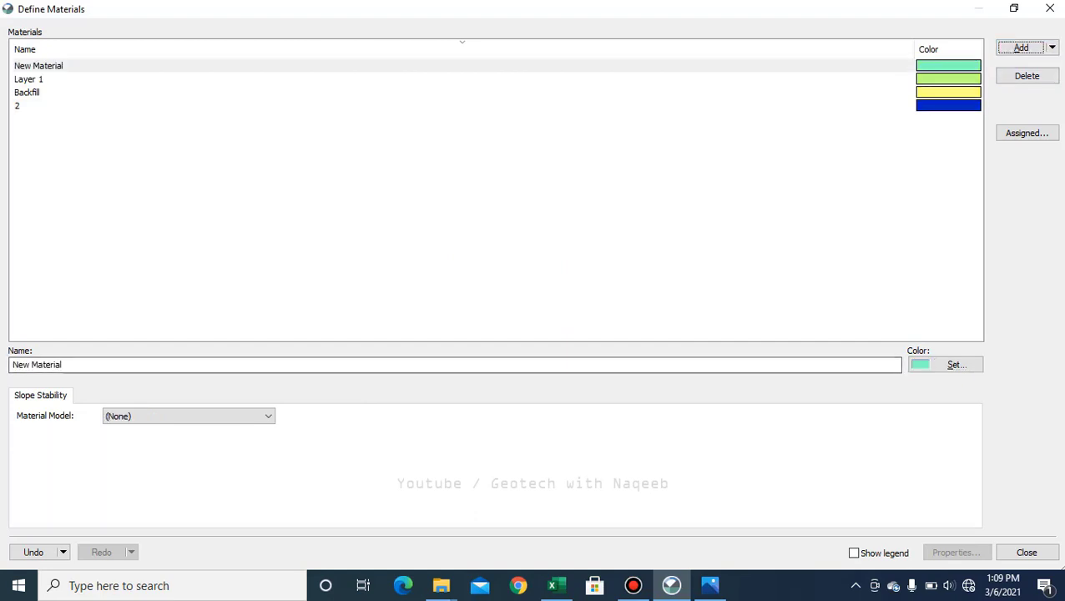
pyautogui.moveTo(67, 365); pyautogui.dragTo(12, 365)
pyautogui.write('re')
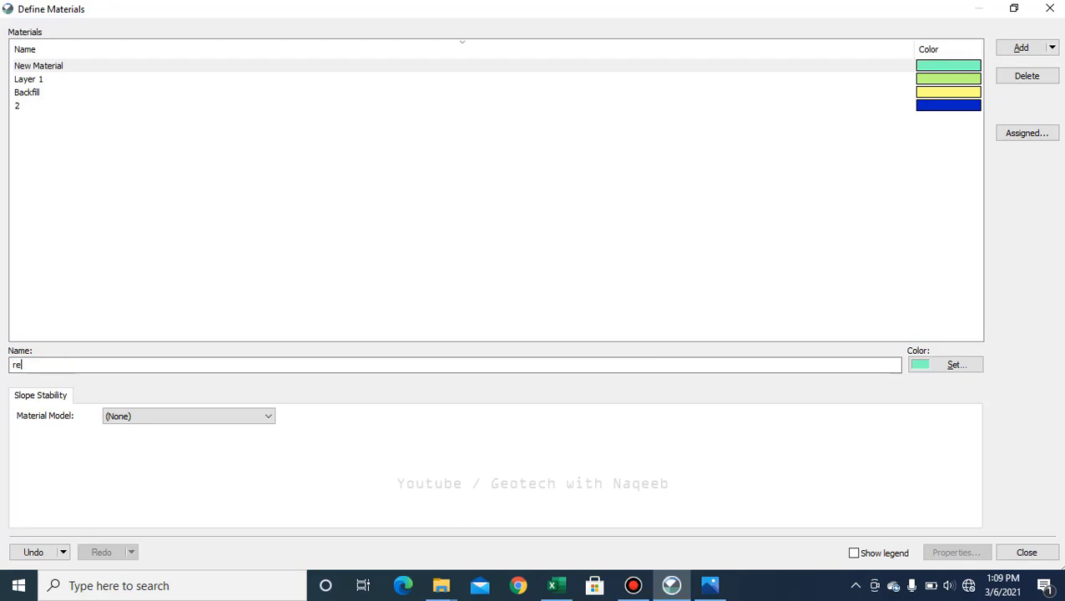
pyautogui.write('taining wall')
pyautogui.click(189, 415)
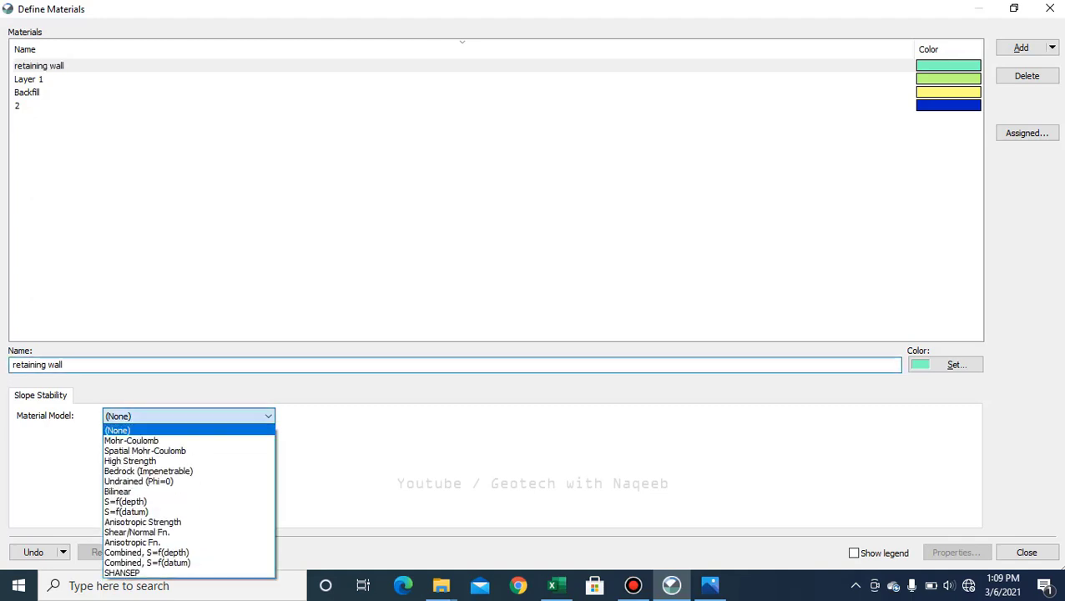
pyautogui.click(131, 440)
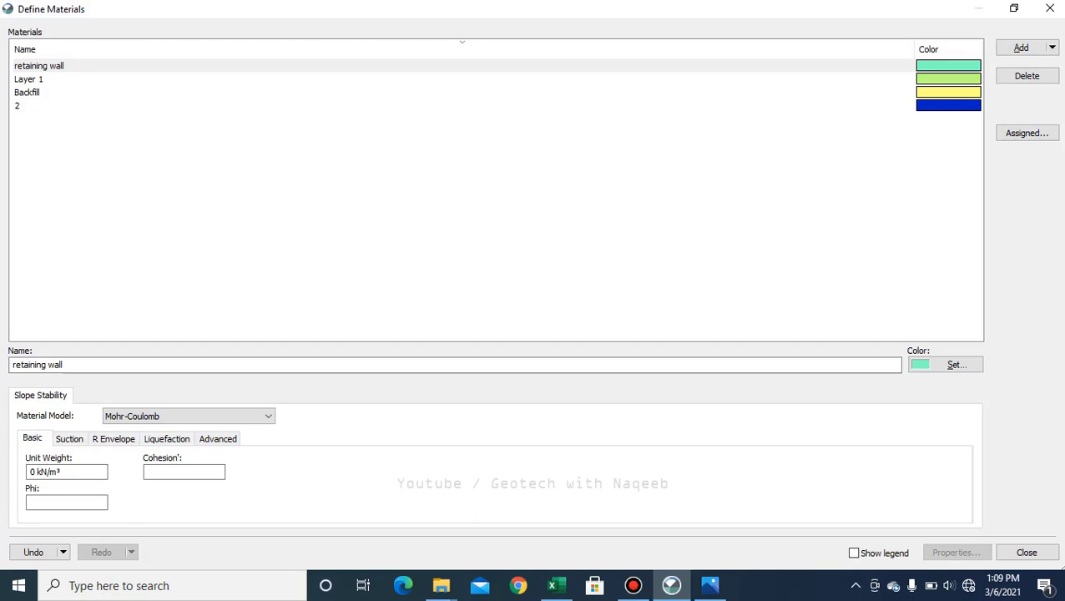
# - Give the retaining wall material a unit weight of 24.5 kN/m³, cohesion of 7.25 kPa and phi of 89°
pyautogui.moveTo(66, 473); pyautogui.dragTo(31, 472)
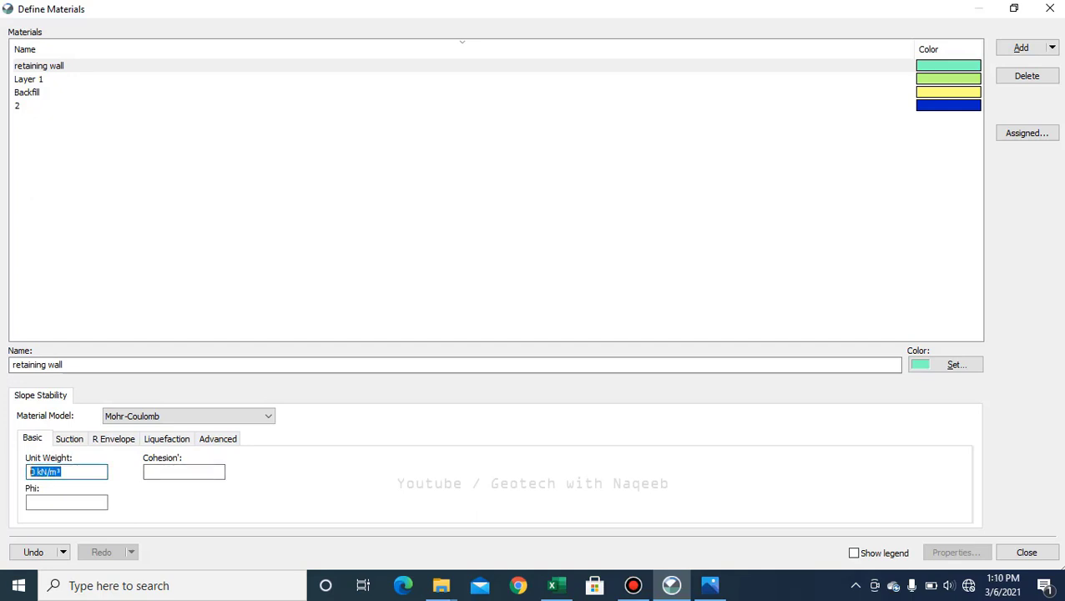
pyautogui.write('24.5')
pyautogui.click(184, 473)
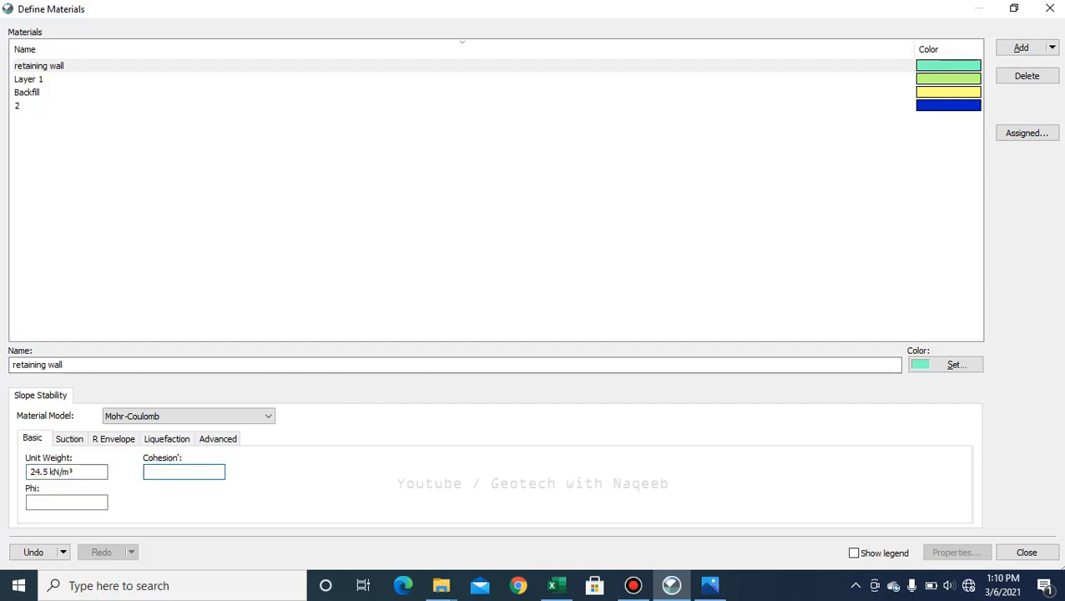
pyautogui.write('7.25')
pyautogui.click(67, 503)
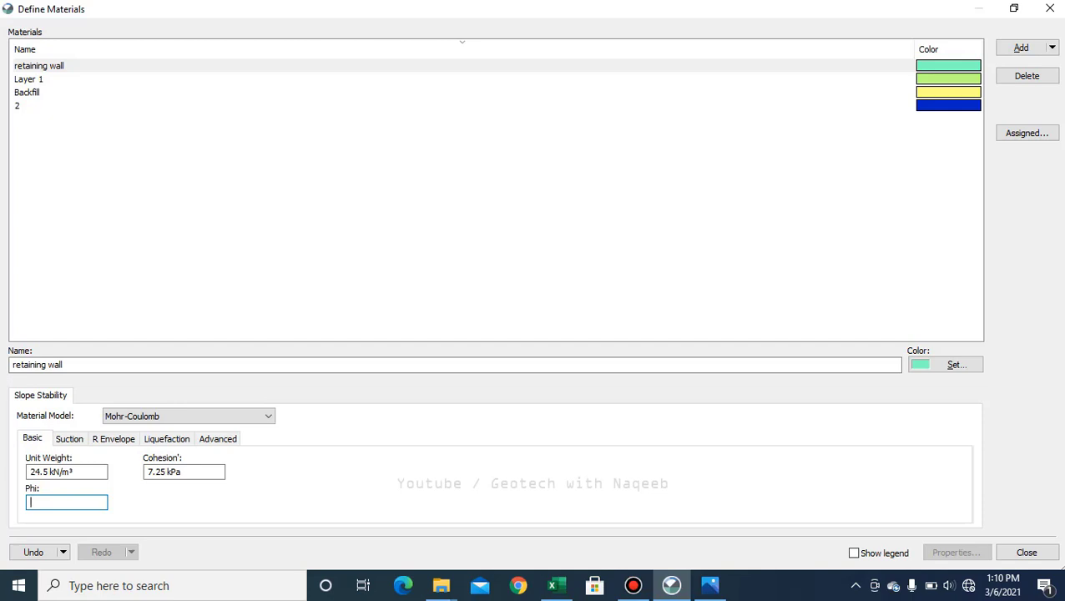
pyautogui.write('89')
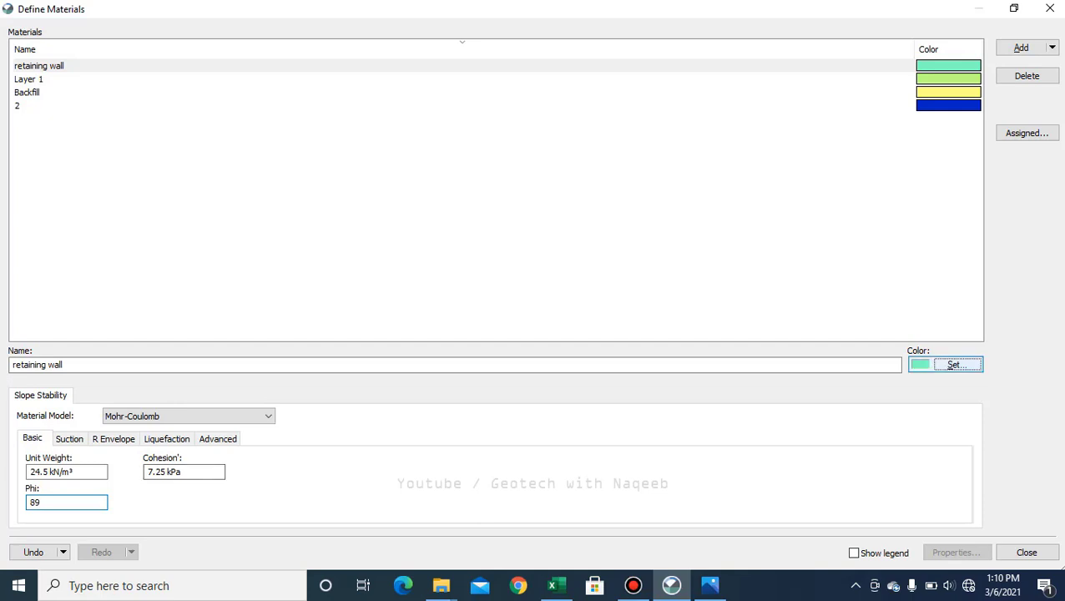
# - Change the retaining wall material's color to red and close the material definitions
pyautogui.click(956, 365)
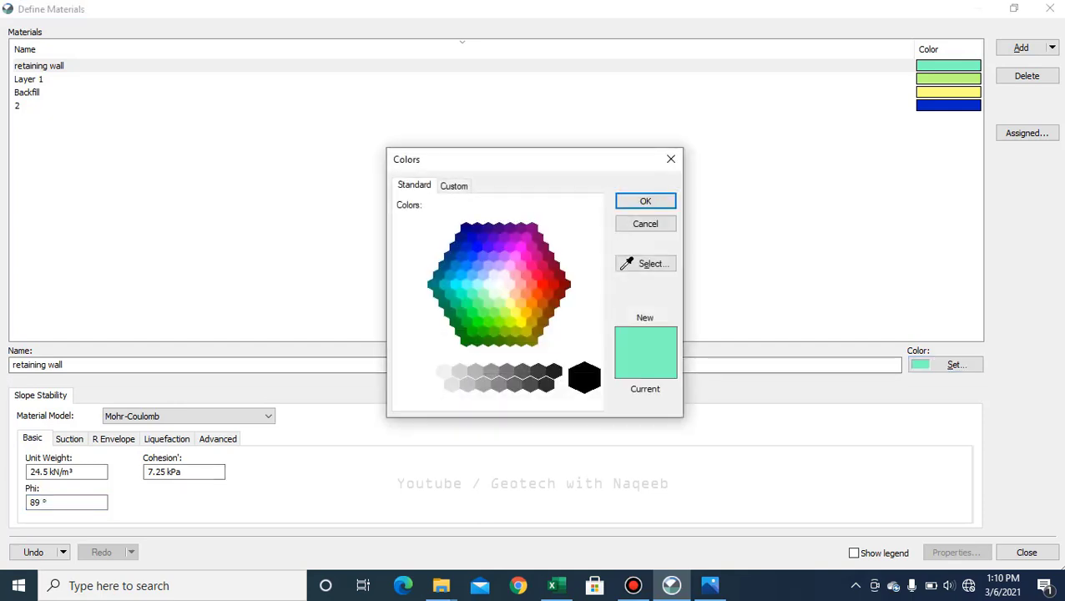
pyautogui.click(548, 275)
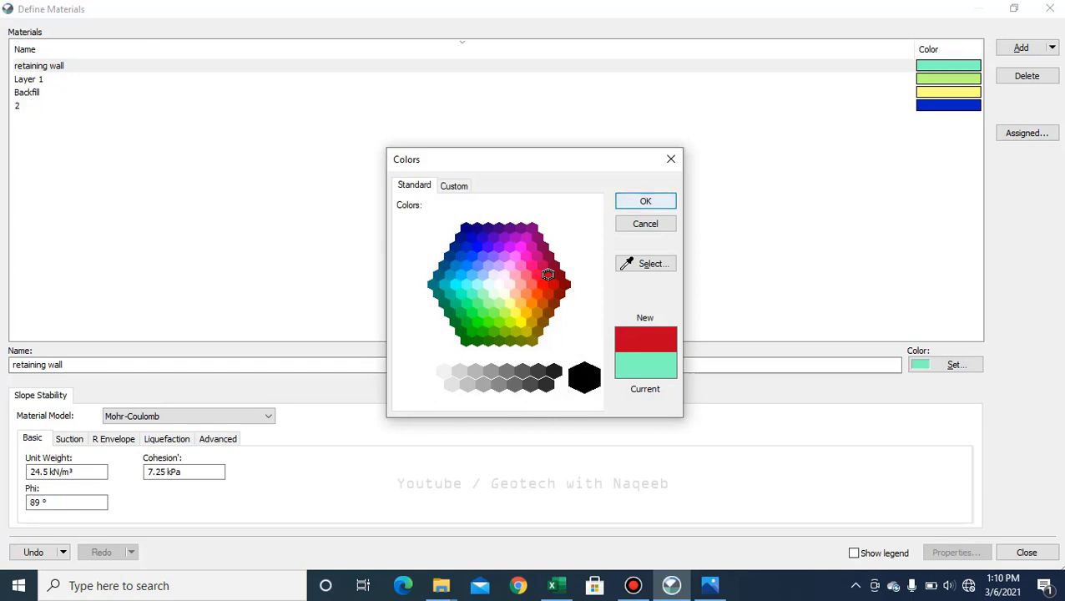
pyautogui.click(645, 201)
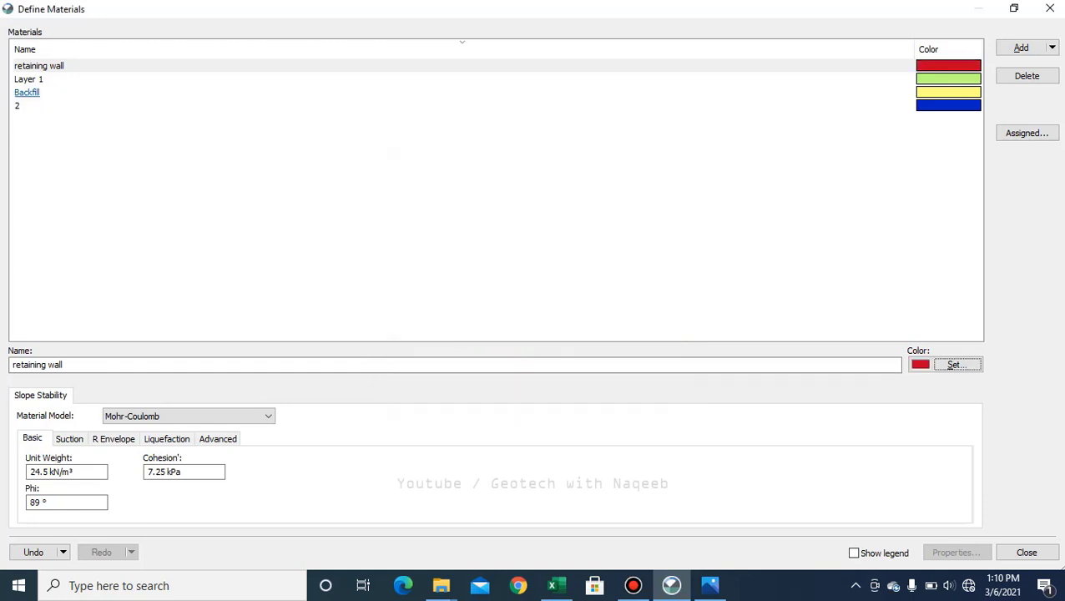
pyautogui.click(1049, 8)
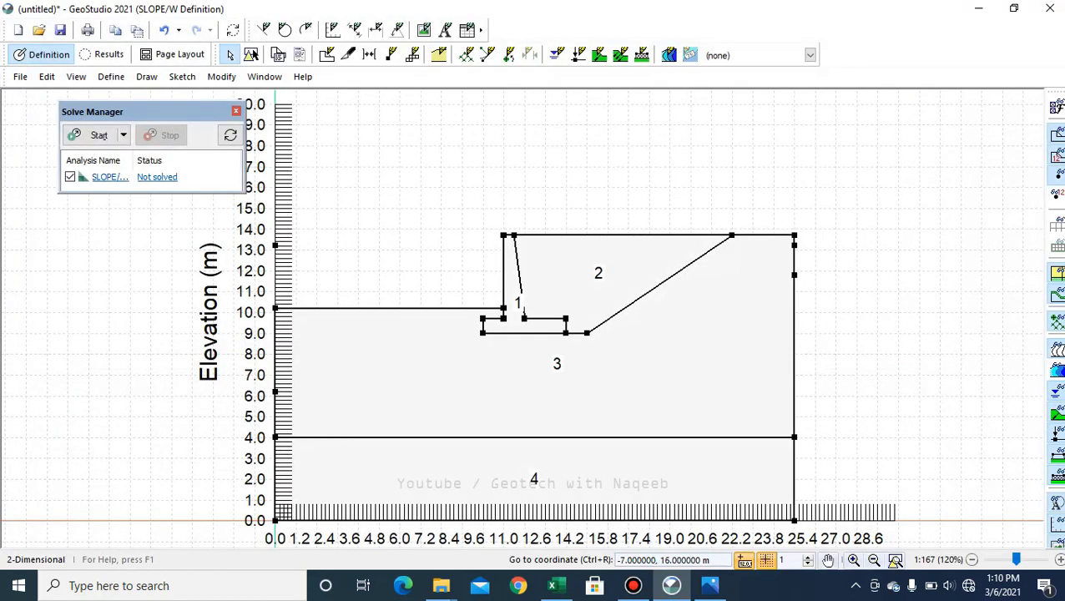
# - Start drawing materials and assign Backfill to region 2 behind the wall
pyautogui.click(147, 76)
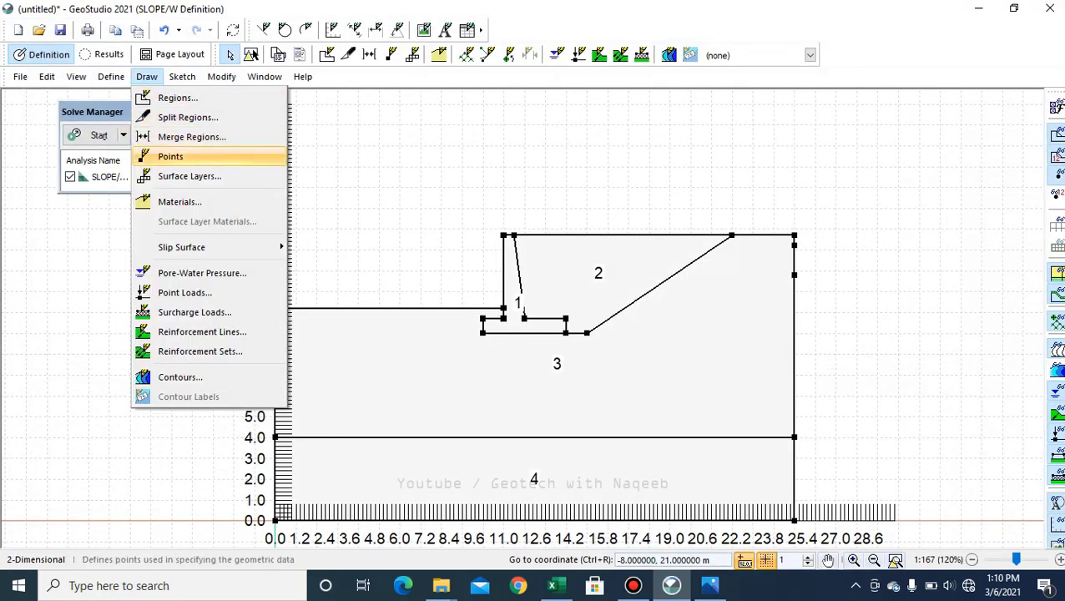
pyautogui.click(178, 201)
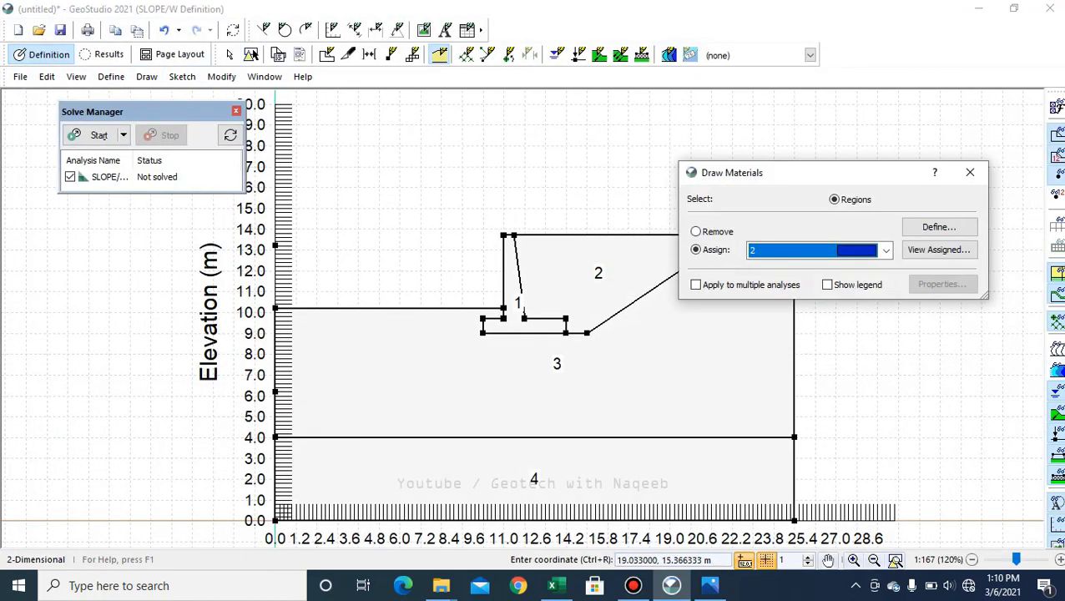
pyautogui.moveTo(791, 172)
pyautogui.mouseDown()
pyautogui.moveTo(874, 143)
pyautogui.moveTo(834, 118)
pyautogui.mouseUp()
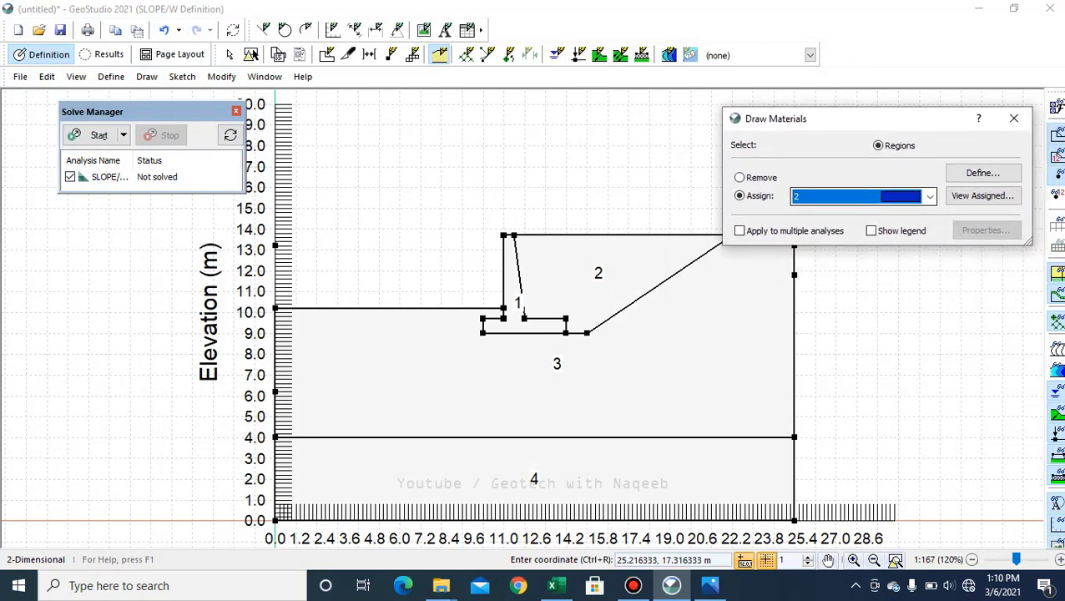
pyautogui.click(929, 196)
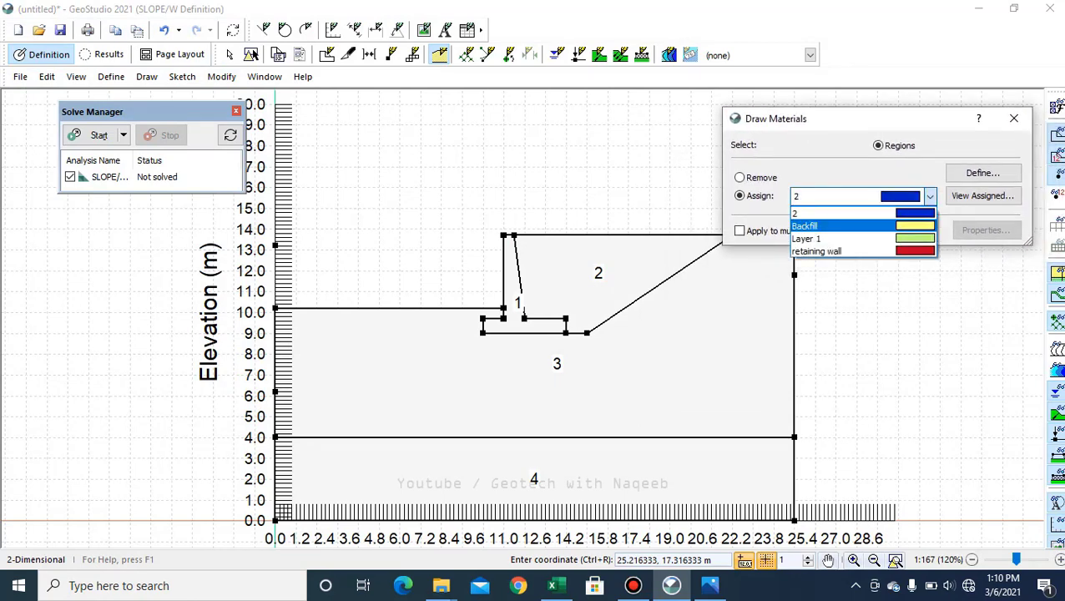
pyautogui.click(805, 225)
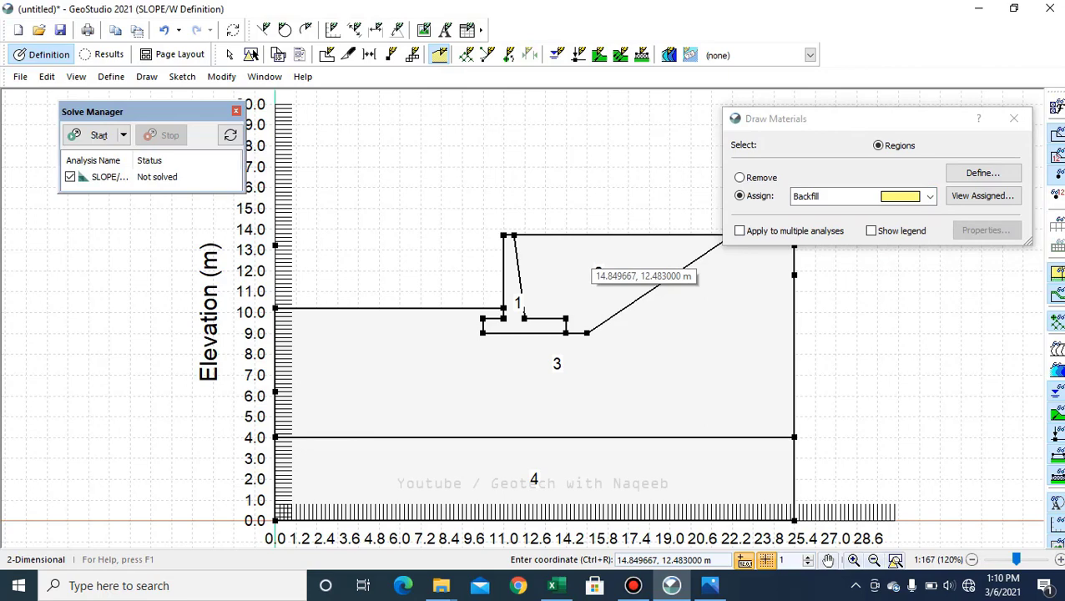
pyautogui.click(588, 269)
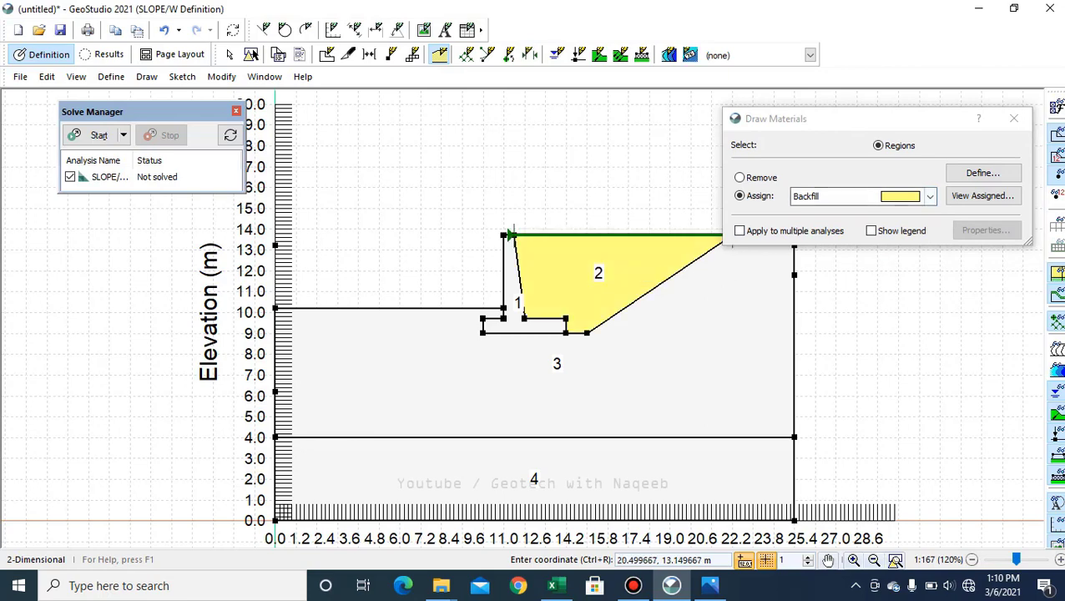
# - Assign Layer 1 to region 3 around the wall and material 2 to the lowest soil region 4
pyautogui.click(929, 197)
pyautogui.click(806, 238)
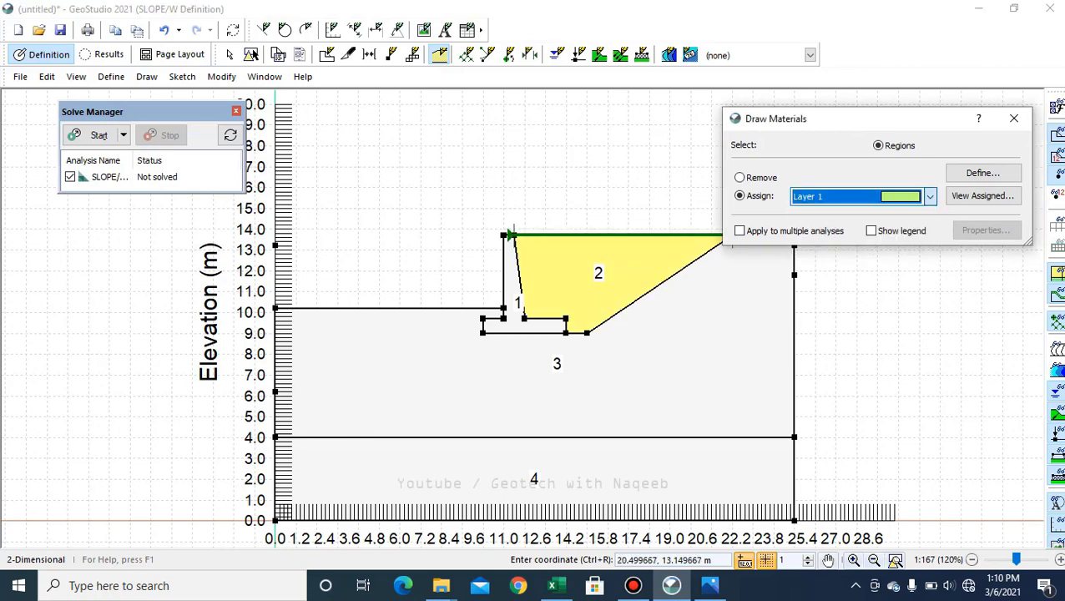
pyautogui.click(705, 329)
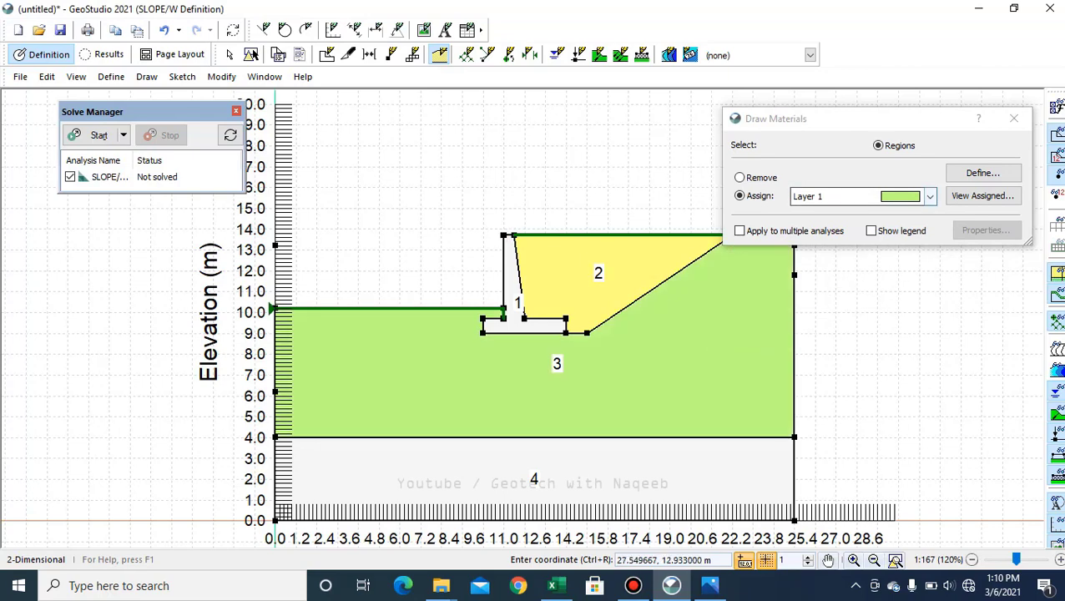
pyautogui.click(929, 197)
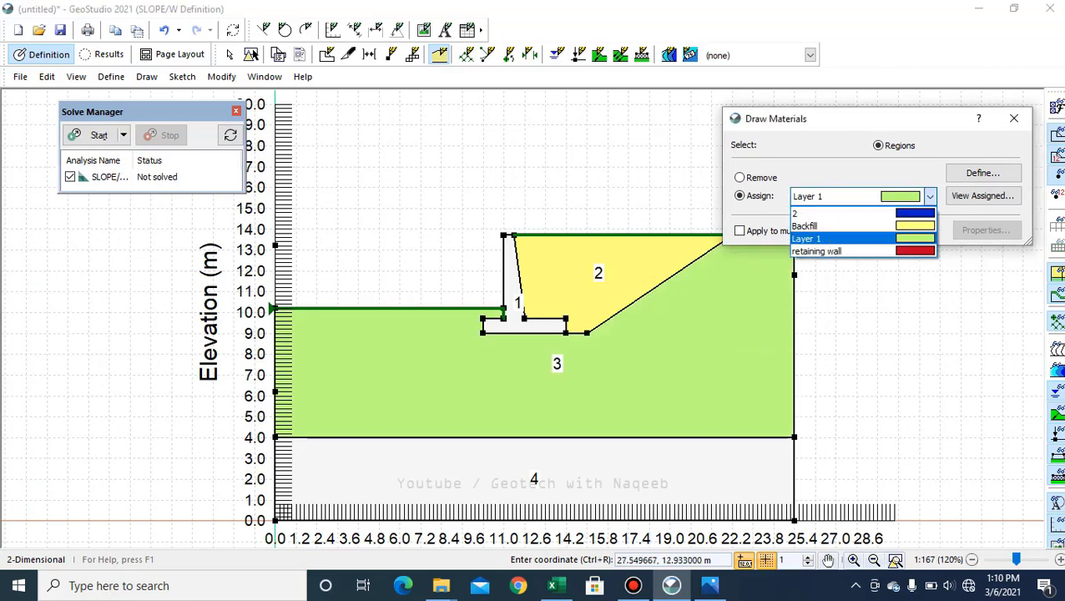
pyautogui.click(801, 214)
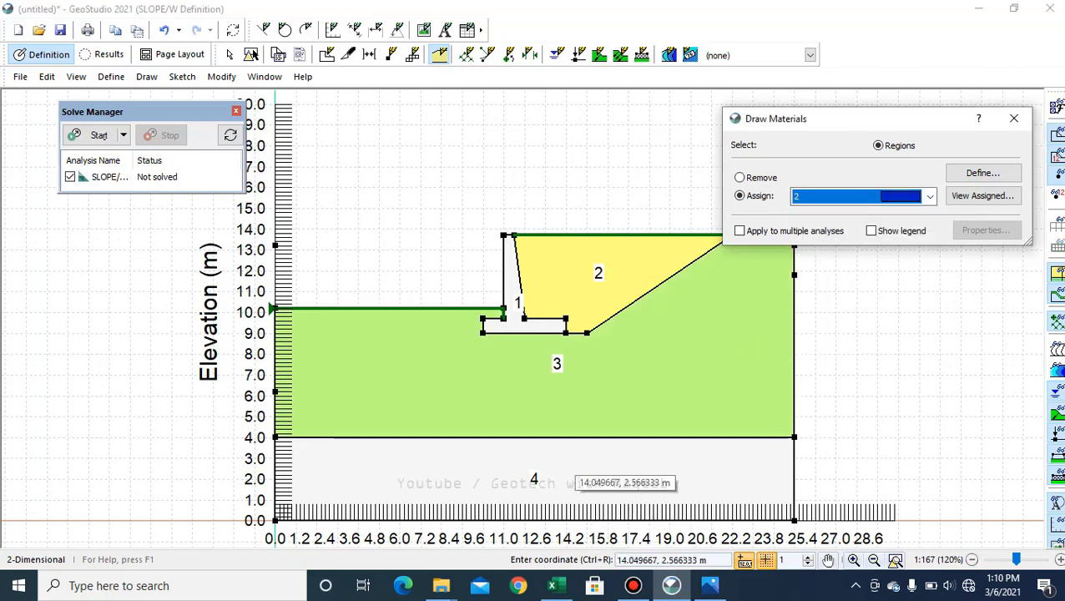
pyautogui.click(571, 472)
# - Assign the retaining wall material to wall region 1 and finish the material assignment
pyautogui.click(930, 197)
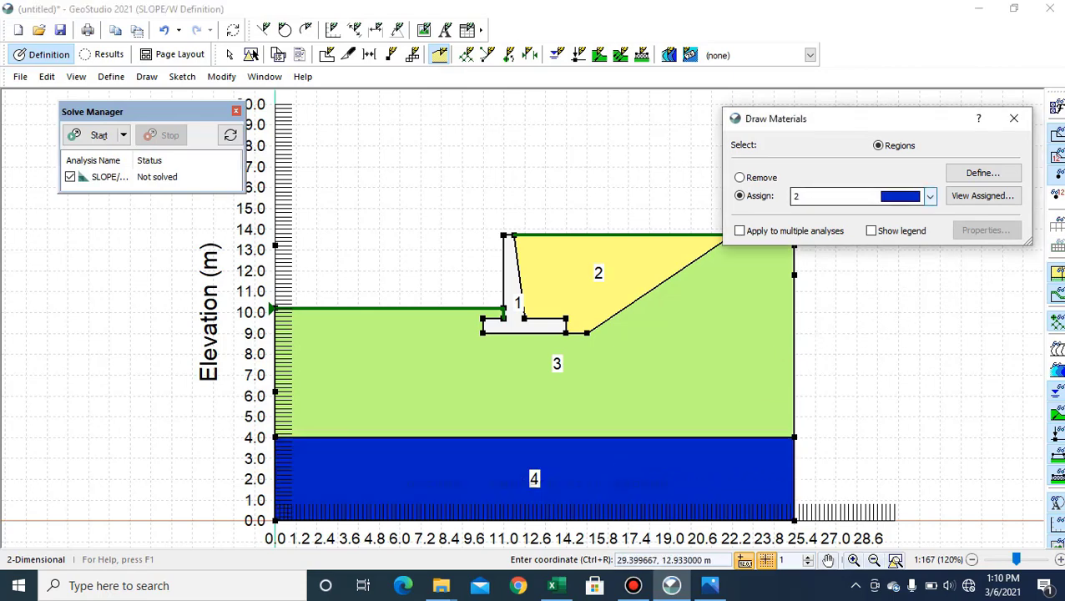
pyautogui.click(817, 251)
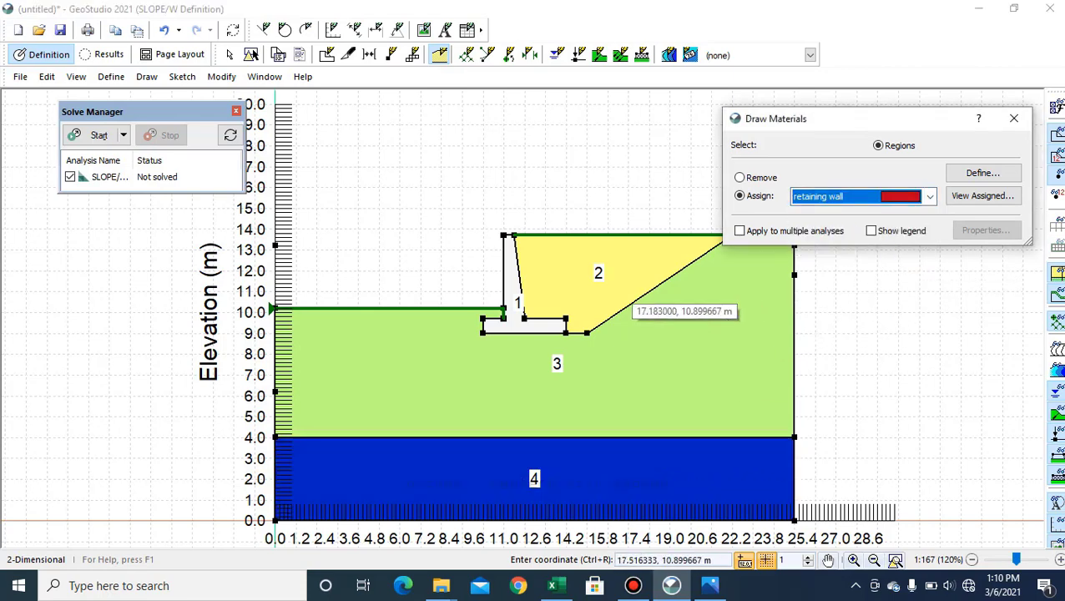
pyautogui.click(510, 310)
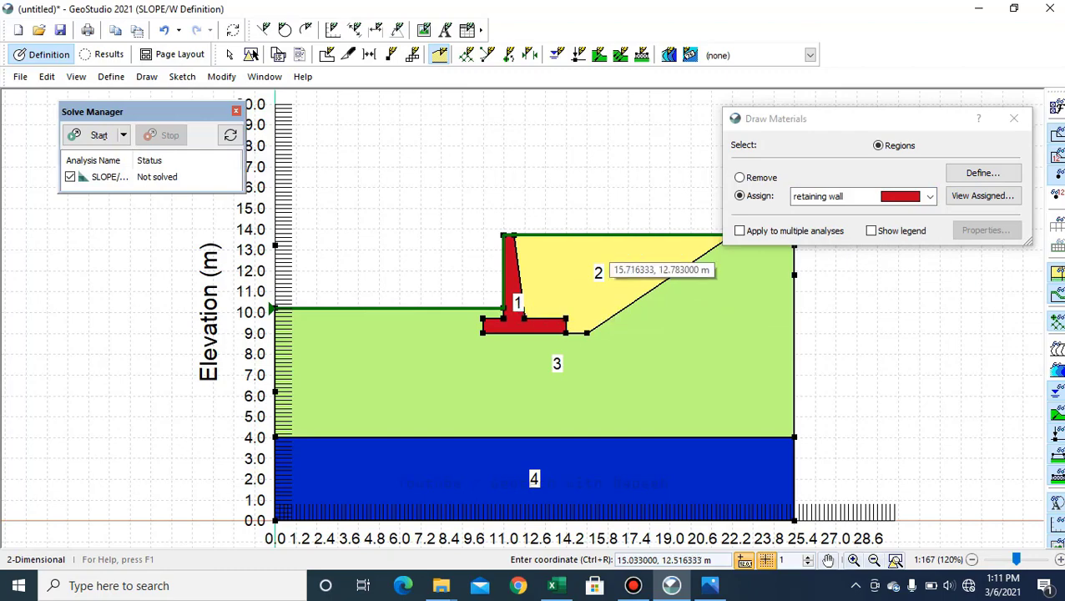
pyautogui.click(1013, 117)
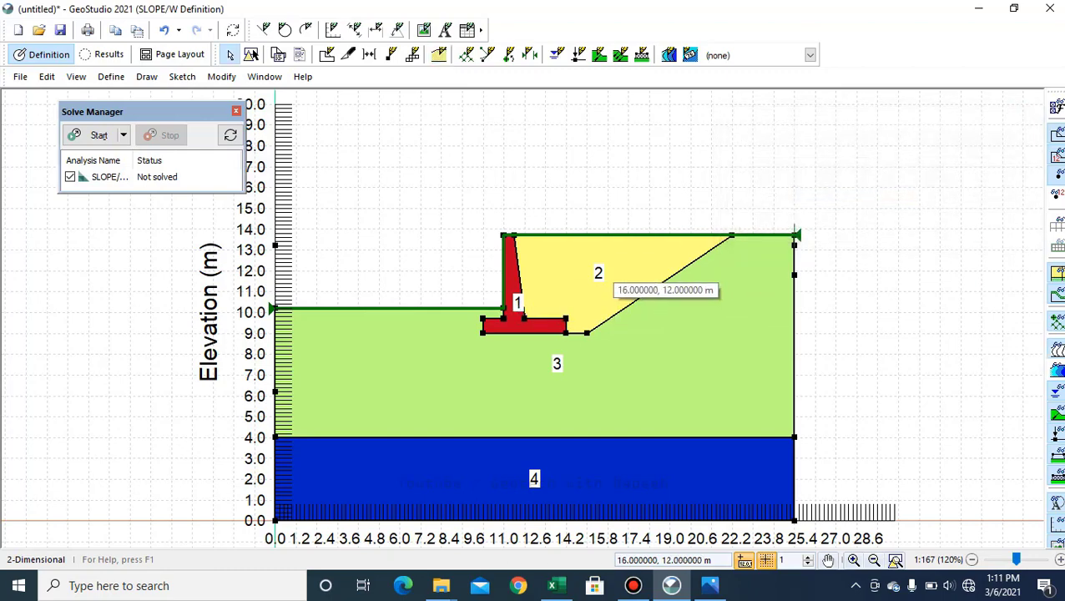
pyautogui.scroll(-2, 601, 270)
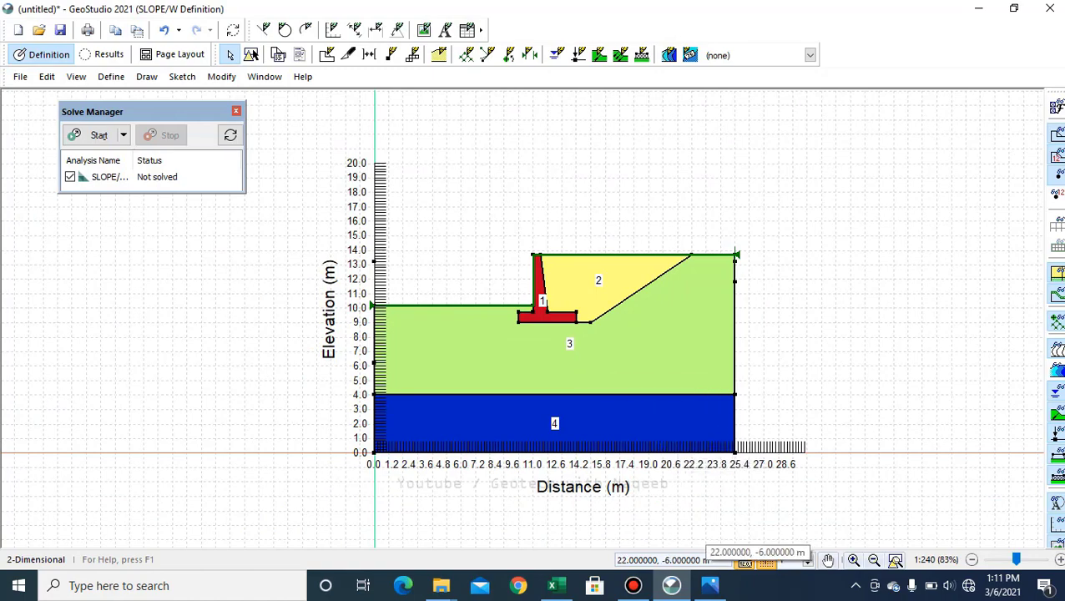
# - Check the water level in the reference wall drawing and add a new piezometric line applied to all materials
pyautogui.hotkey('alt', 'Tab')
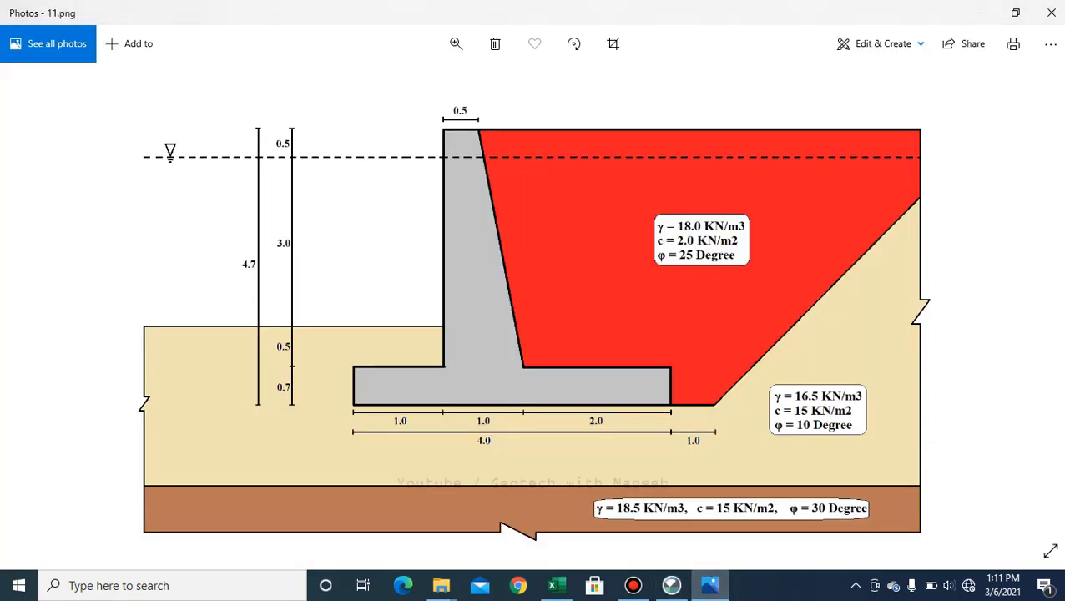
pyautogui.hotkey('alt', 'Tab')
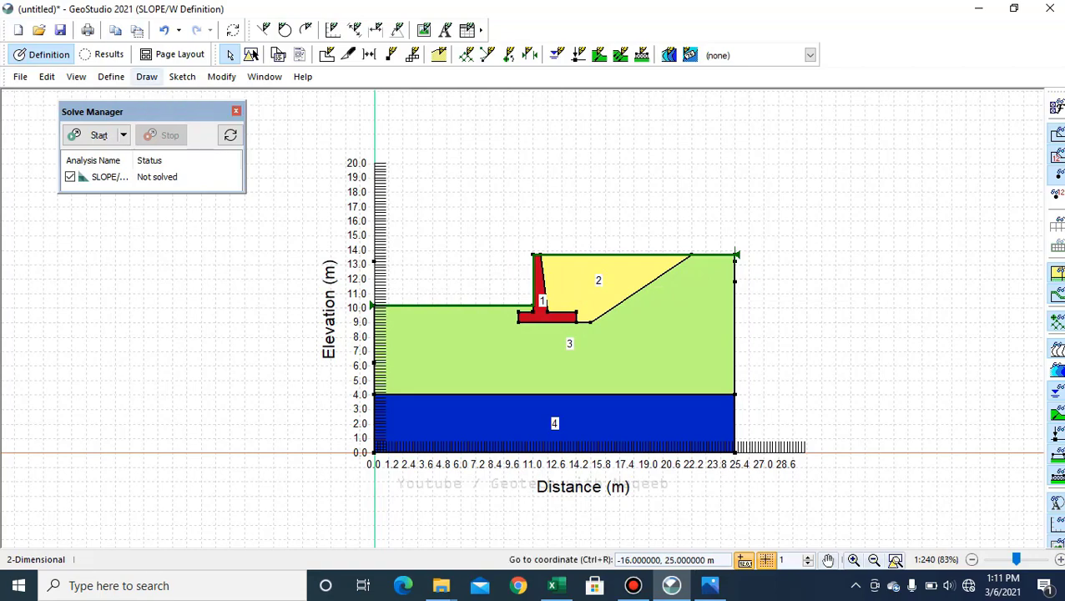
pyautogui.click(147, 75)
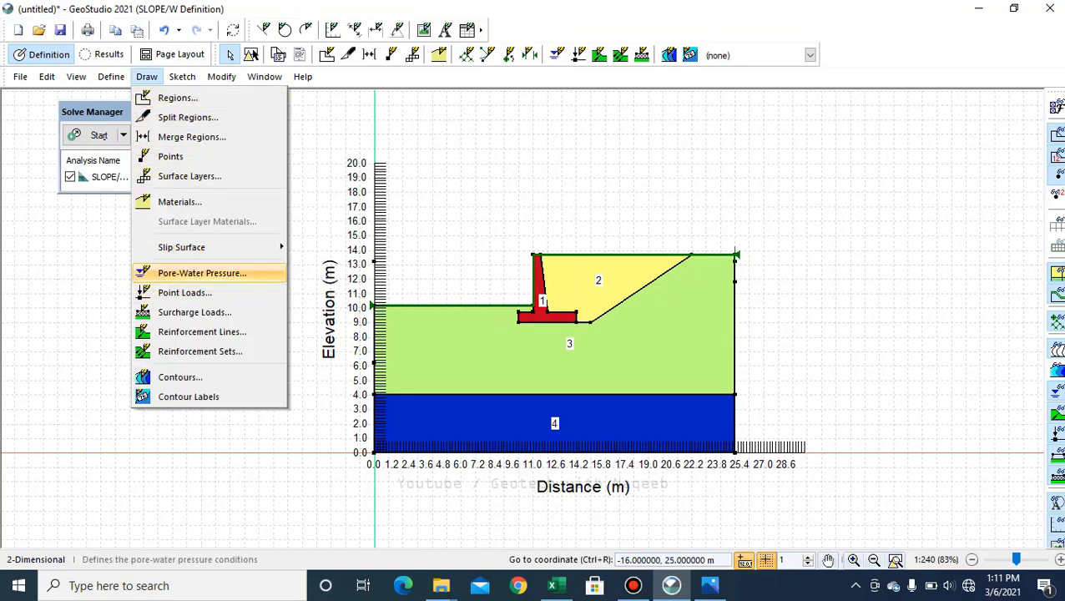
pyautogui.click(201, 272)
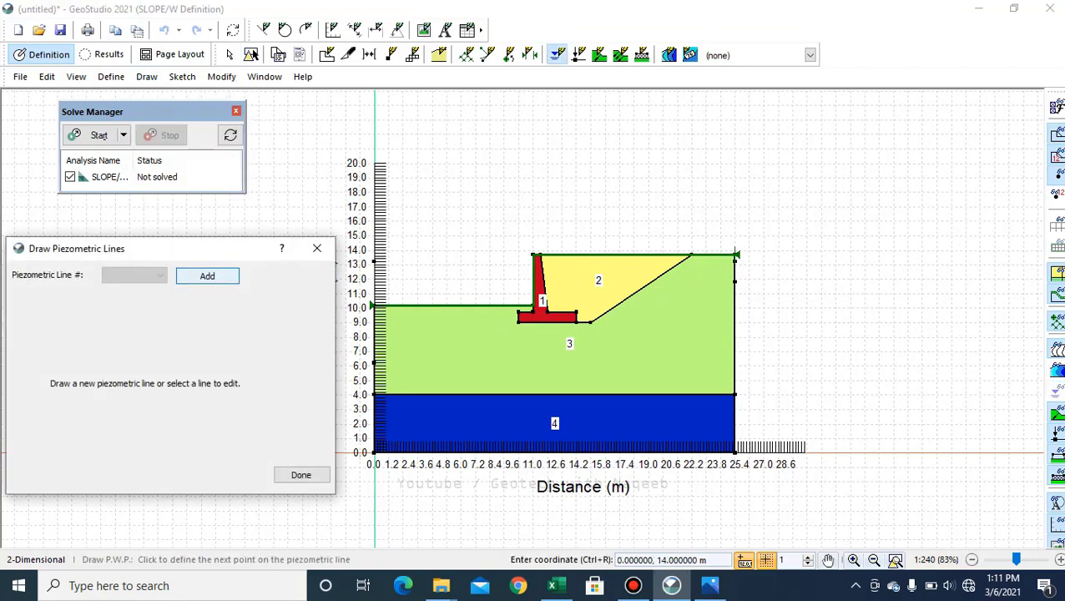
pyautogui.click(207, 275)
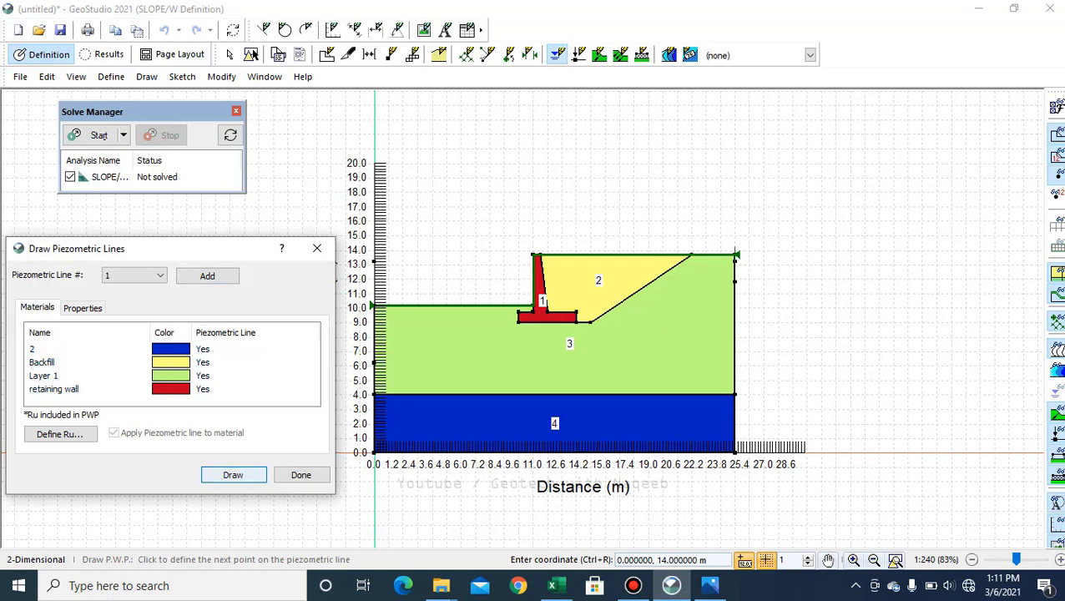
# - Draw the piezometric line horizontally from (0, 13.2) to (25, 13.2) m across the model and finish the pore-water pressure definition
pyautogui.click(233, 474)
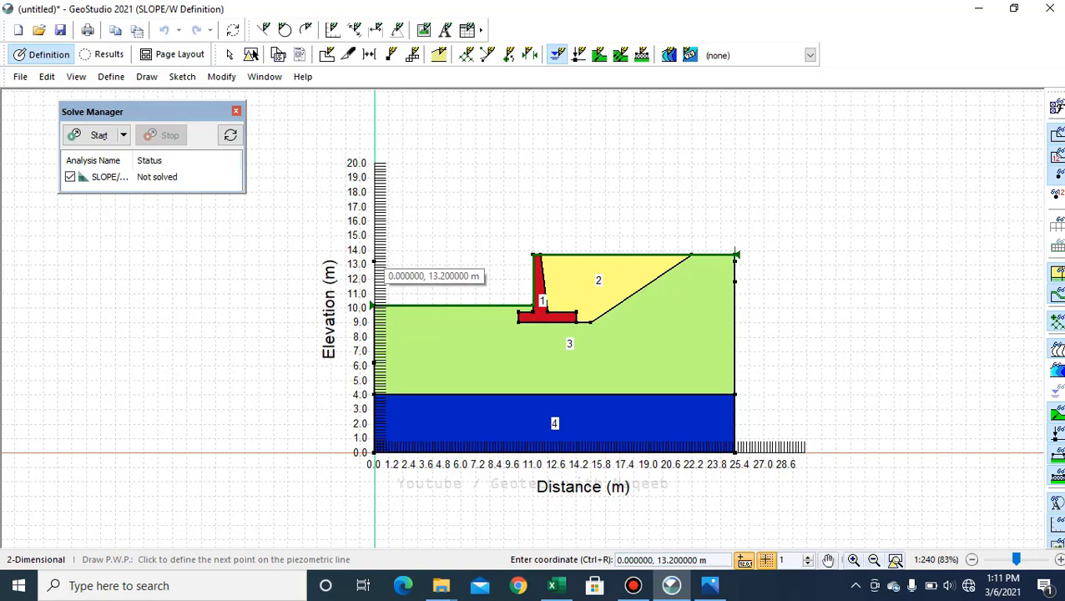
pyautogui.scroll(1, 374, 261)
pyautogui.scroll(1, 375, 261)
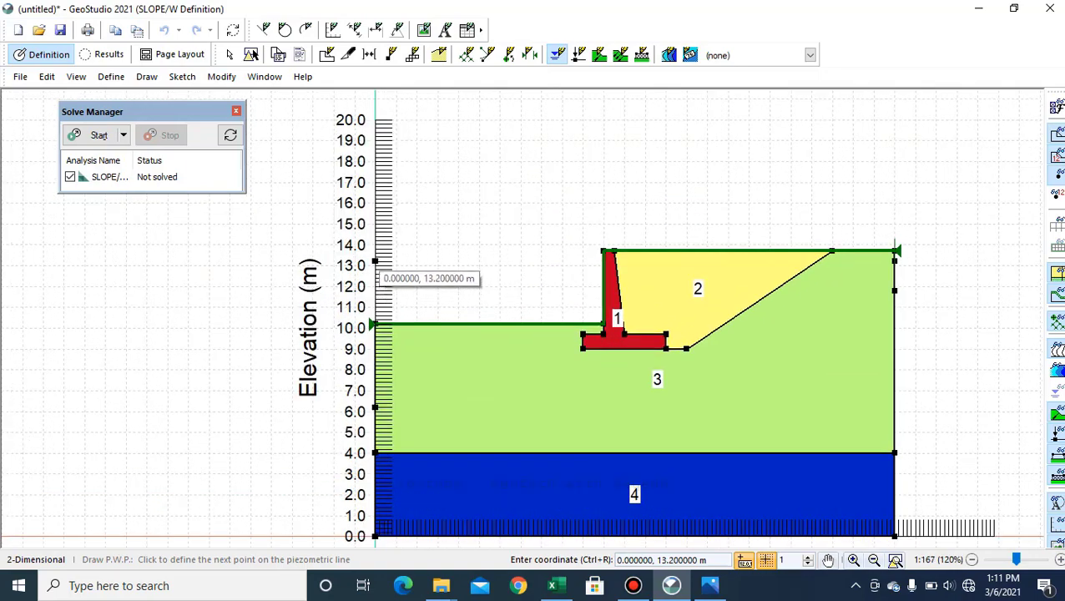
pyautogui.click(375, 261)
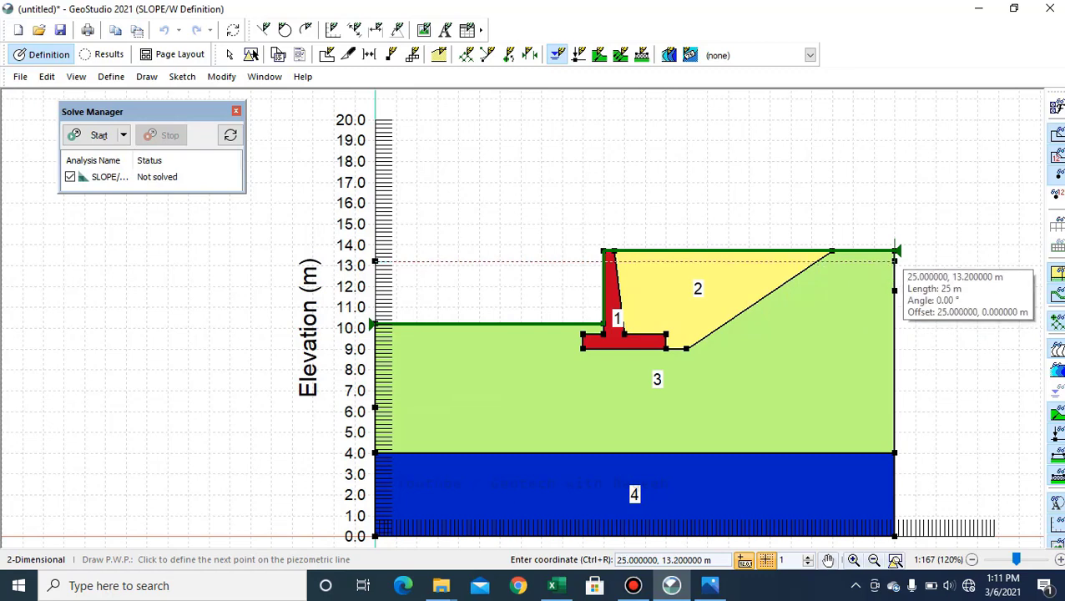
pyautogui.click(895, 261)
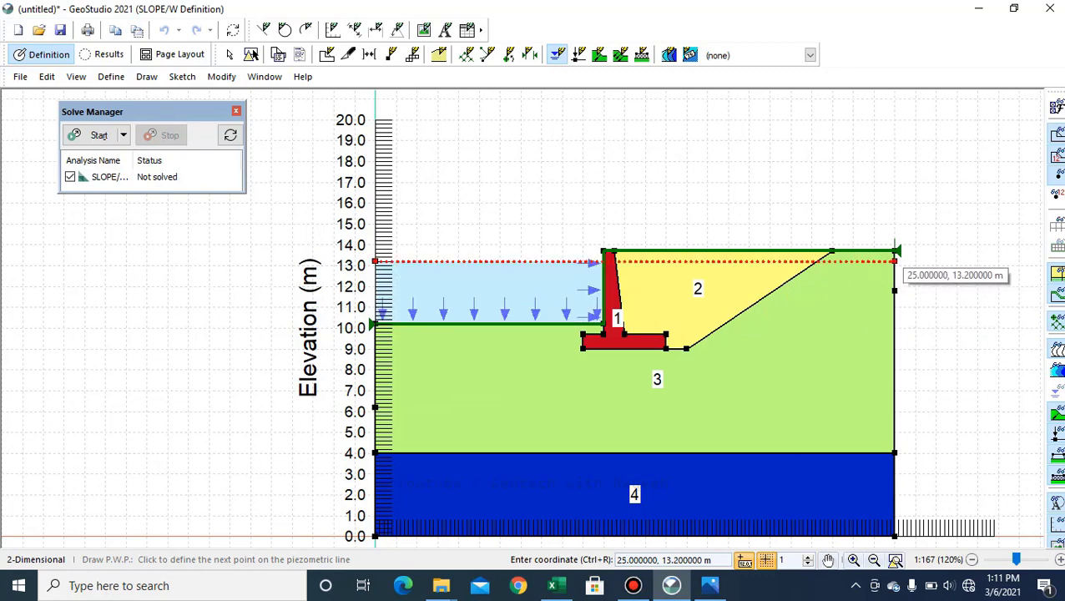
pyautogui.rightClick(894, 262)
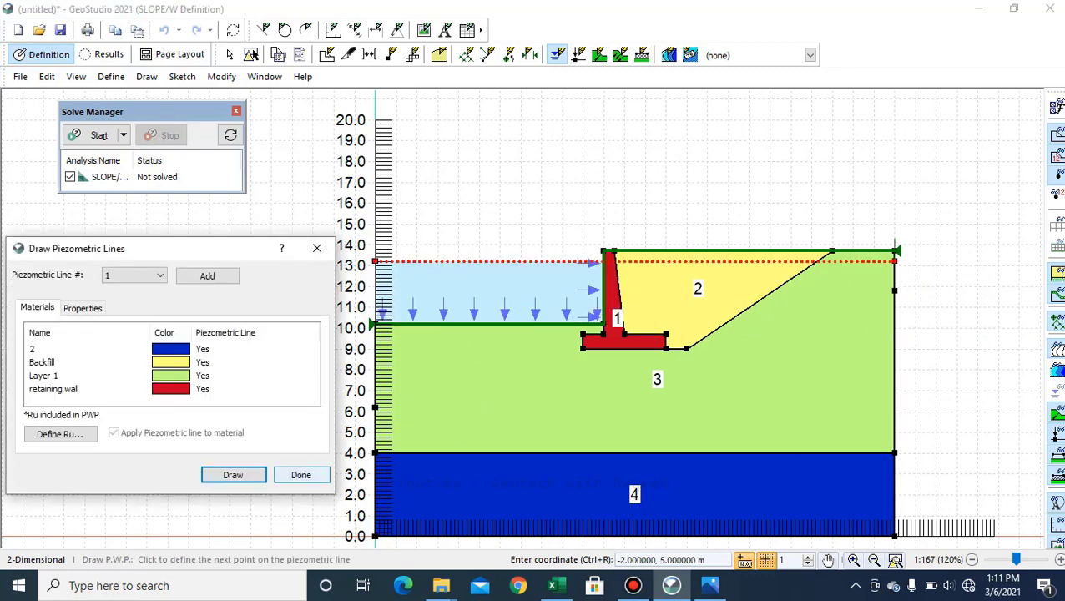
pyautogui.click(301, 474)
pyautogui.scroll(-2, 584, 401)
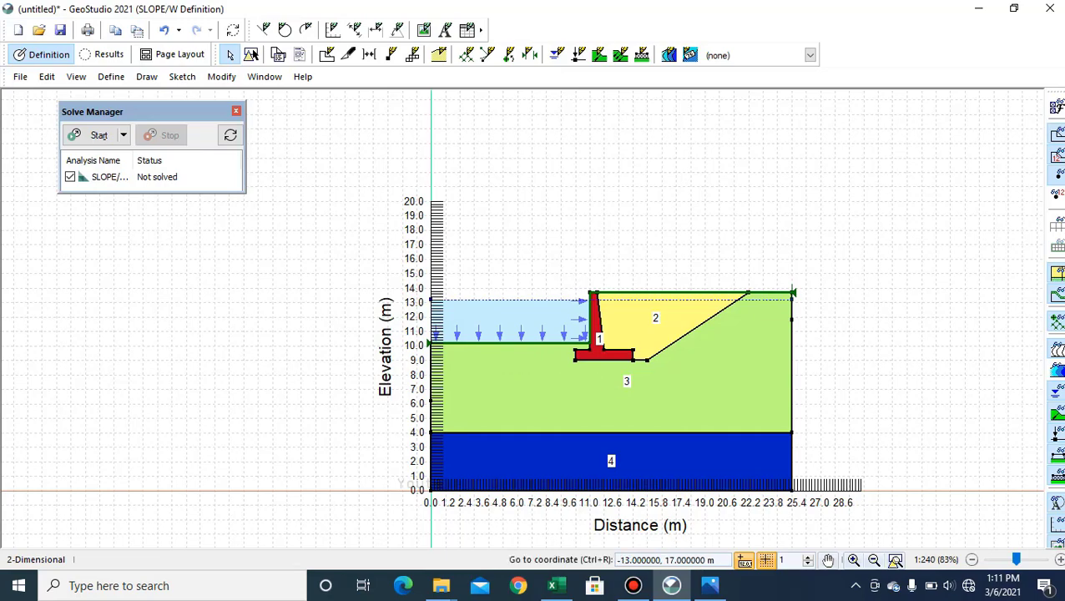
# - Draw the slip surface grid in front of the wall with corners at (2, 19), (2, 14) and (9, 14) m
pyautogui.click(147, 76)
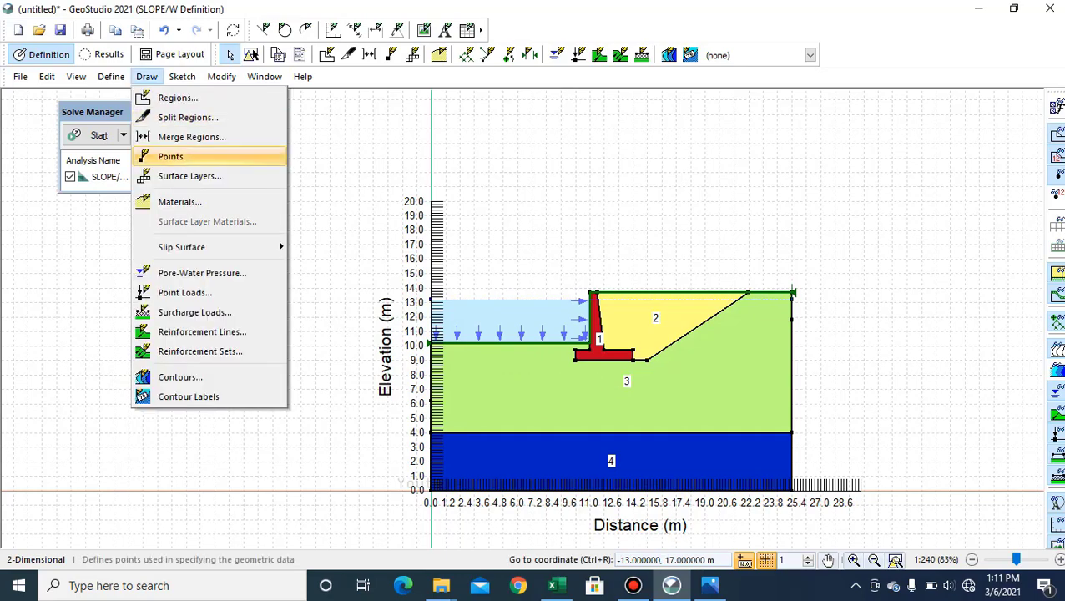
pyautogui.moveTo(208, 247)
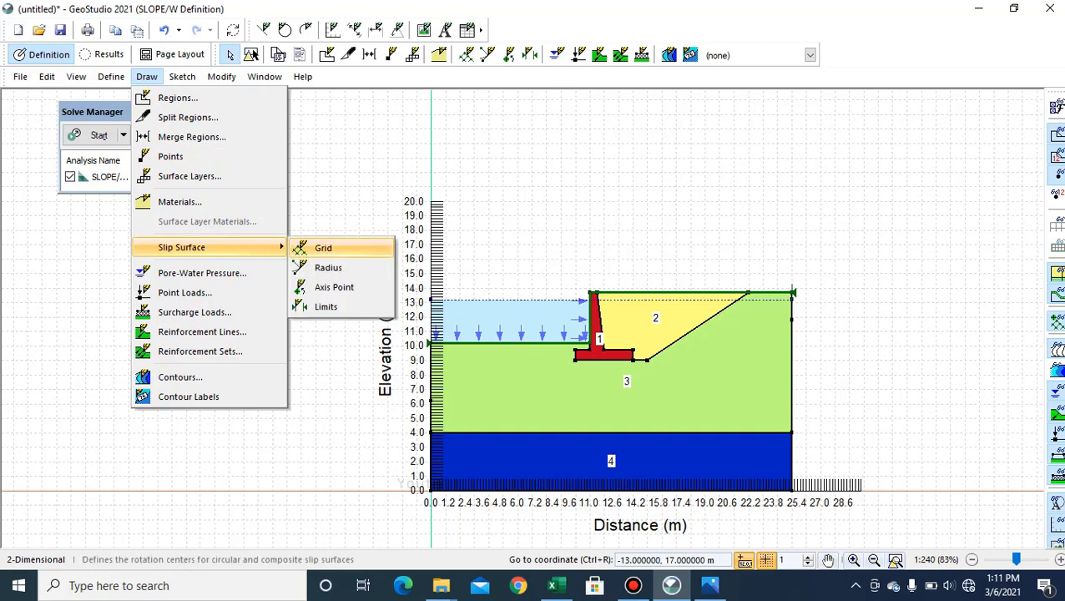
pyautogui.click(334, 248)
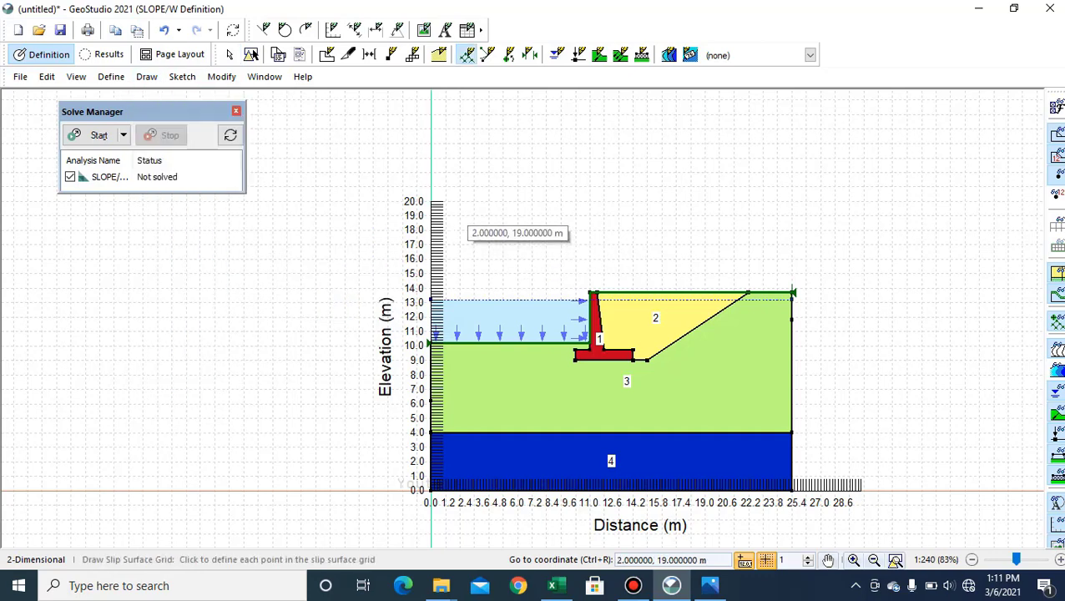
pyautogui.click(460, 215)
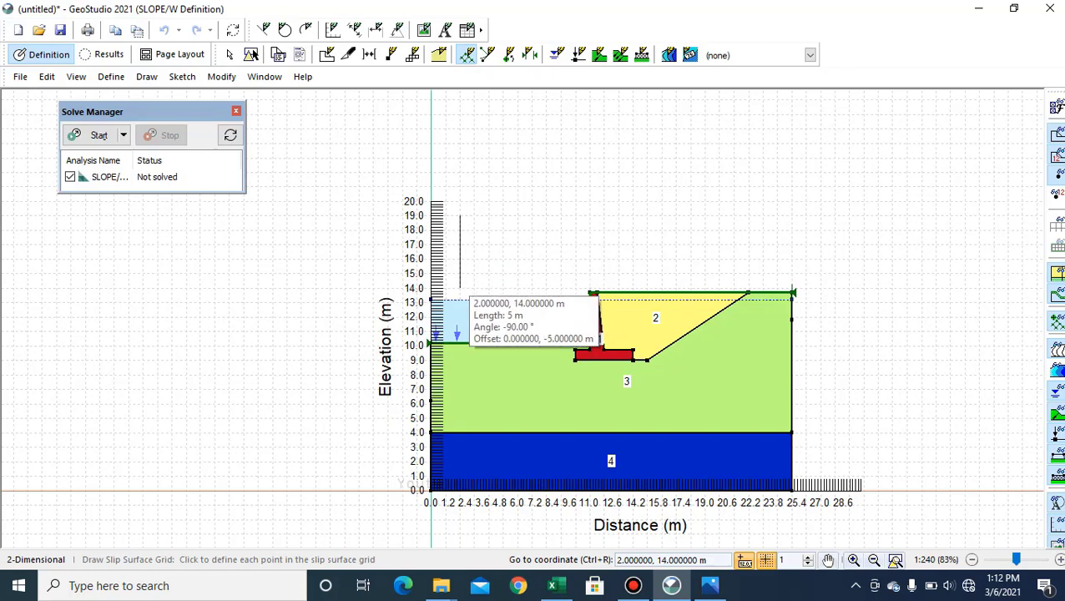
pyautogui.click(460, 288)
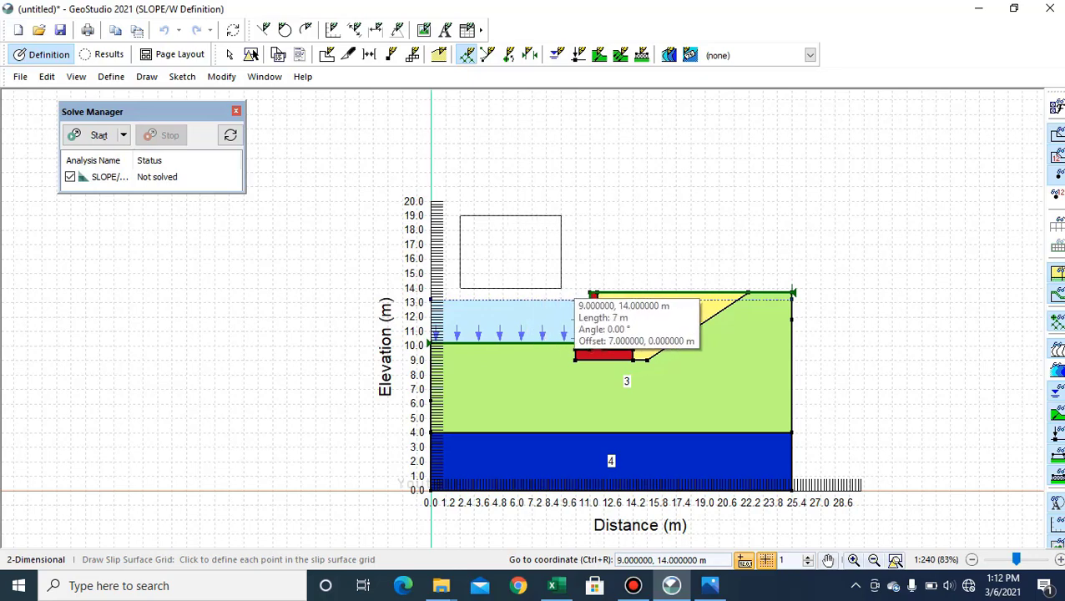
pyautogui.click(561, 288)
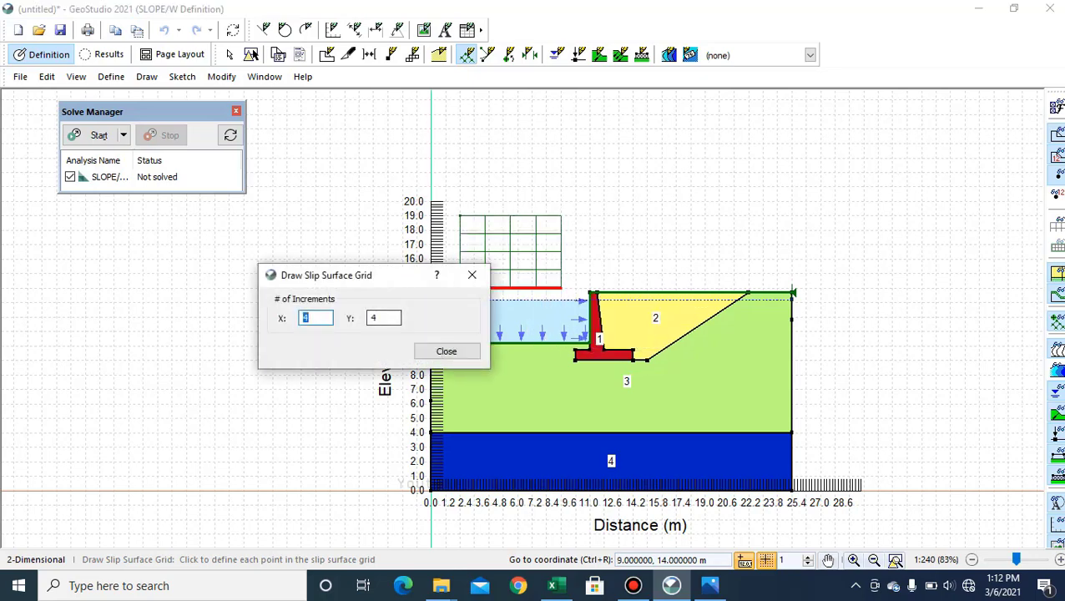
# - Set the slip surface grid to 12 increments in X and 8 in Y
pyautogui.write('12')
pyautogui.press('Tab')
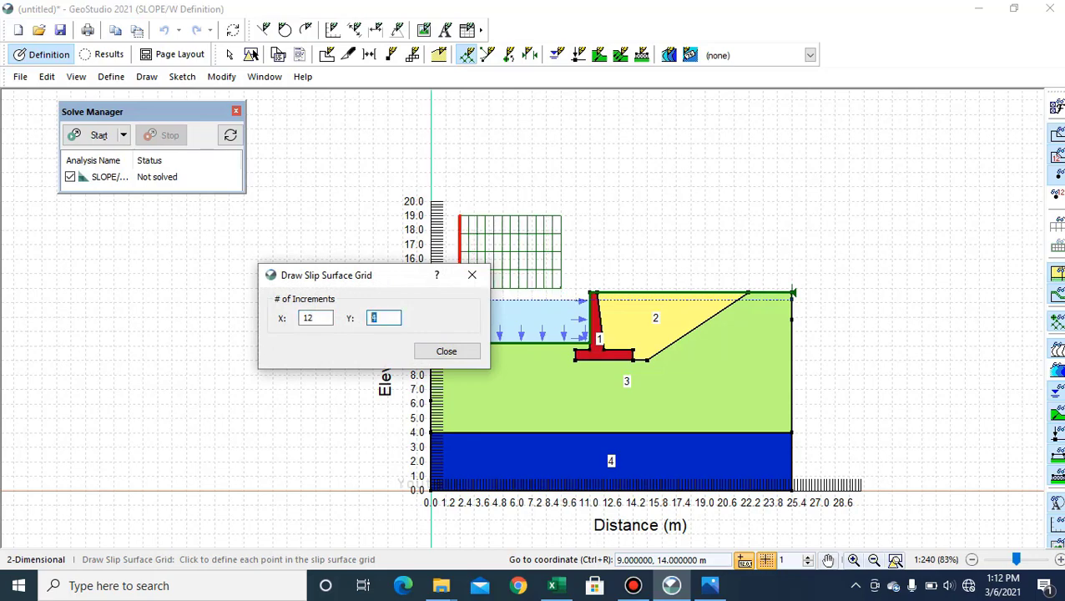
pyautogui.write('8')
pyautogui.click(445, 351)
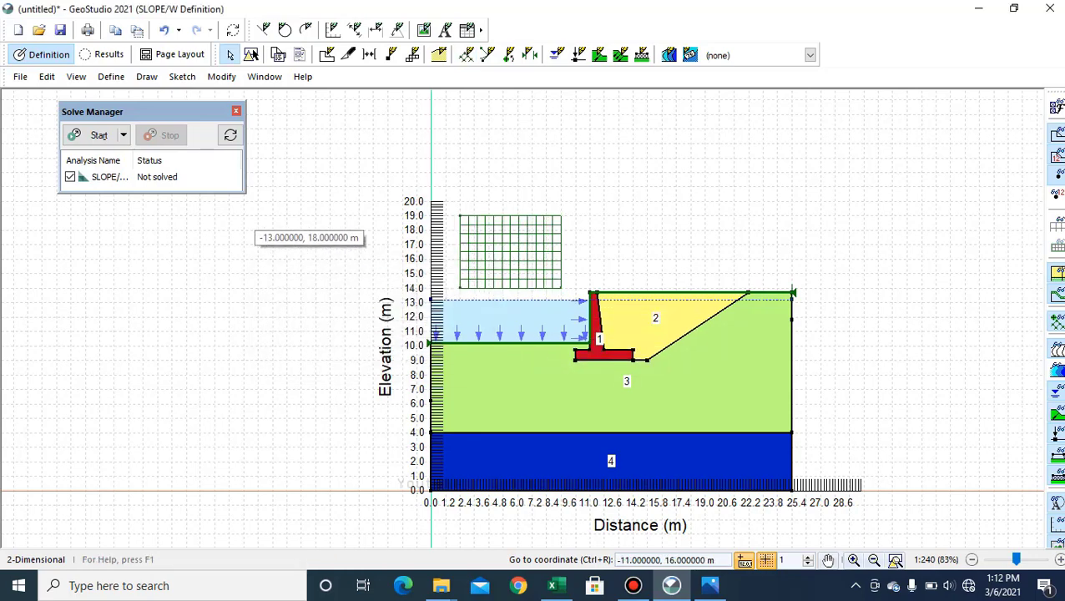
# - Draw the slip surface radius area through (2, 9), (20, 9), (20, 4) and (3, 4) m with 10 radius increments
pyautogui.click(146, 77)
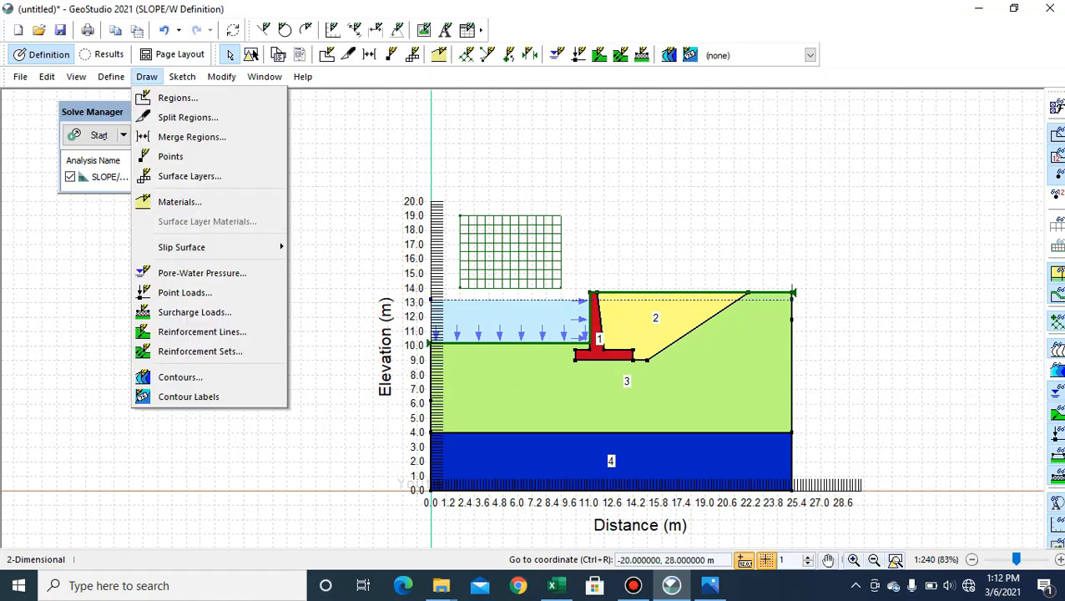
pyautogui.moveTo(217, 247)
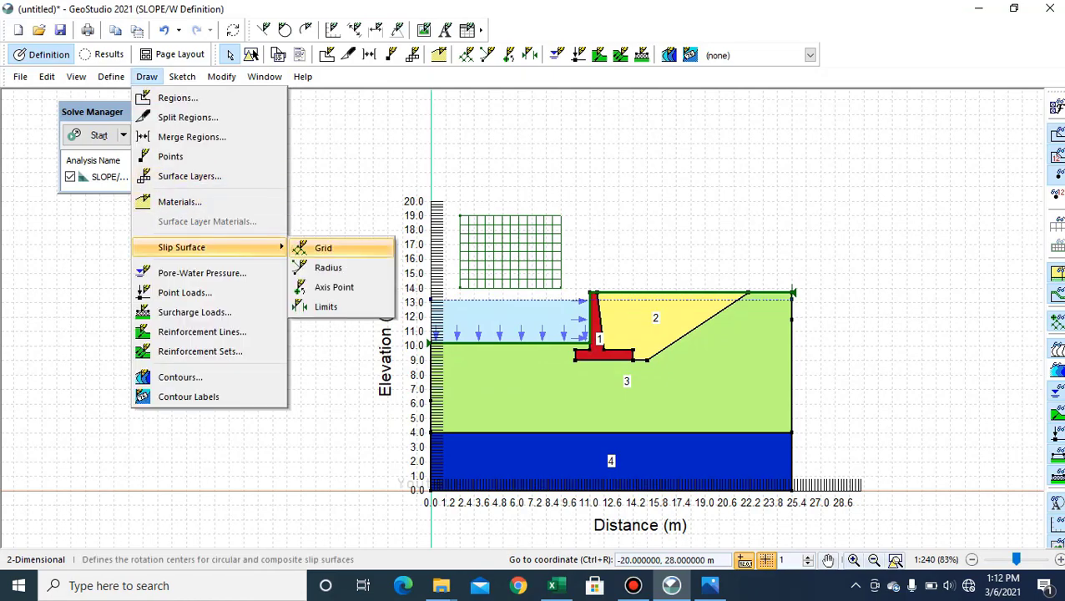
pyautogui.click(328, 267)
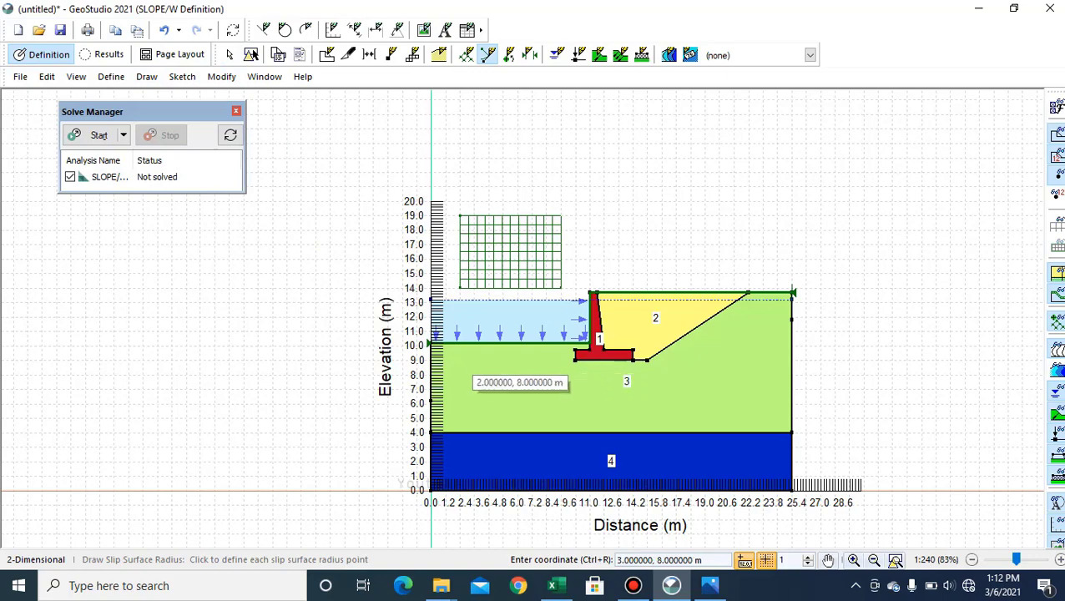
pyautogui.click(460, 360)
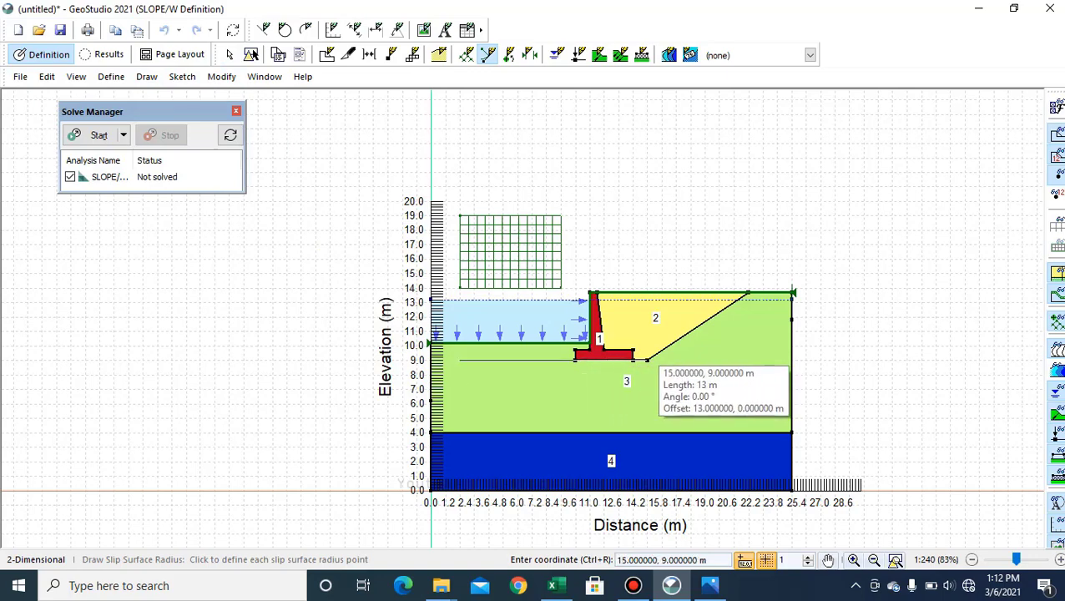
pyautogui.click(720, 360)
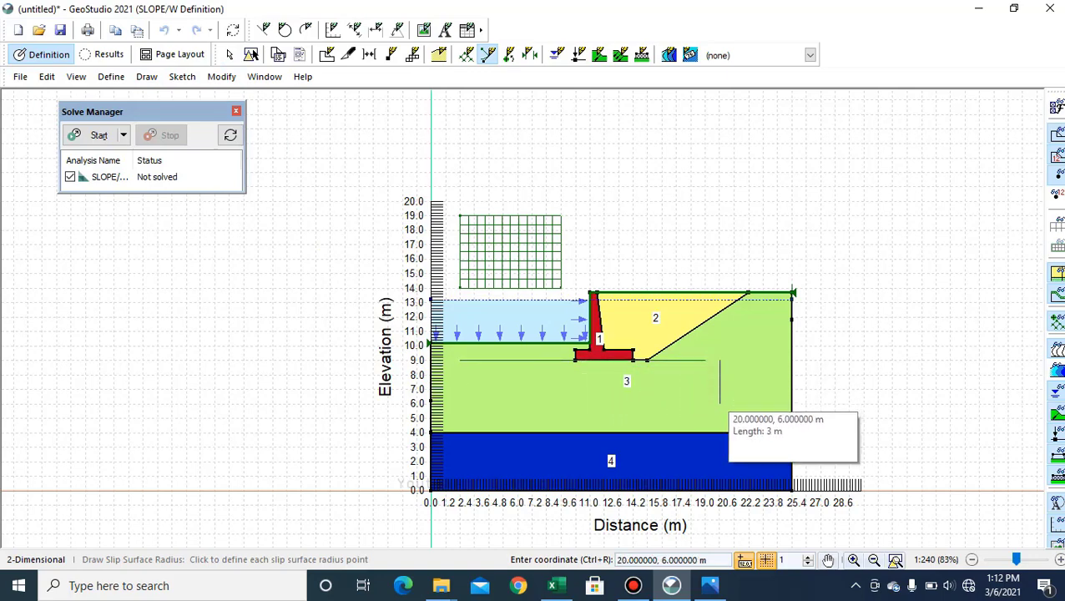
pyautogui.click(719, 403)
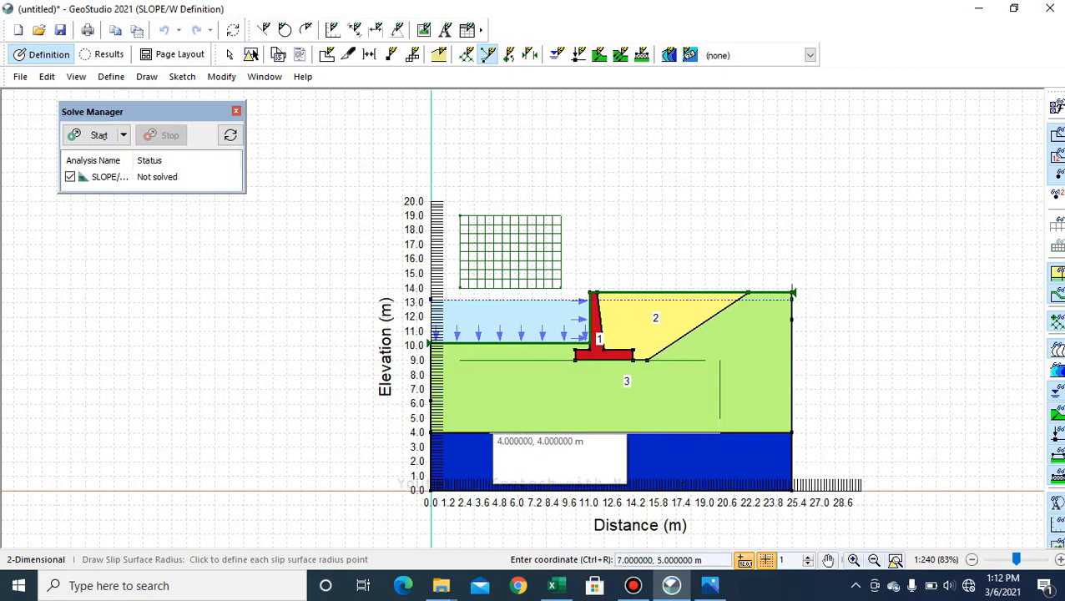
pyautogui.click(474, 432)
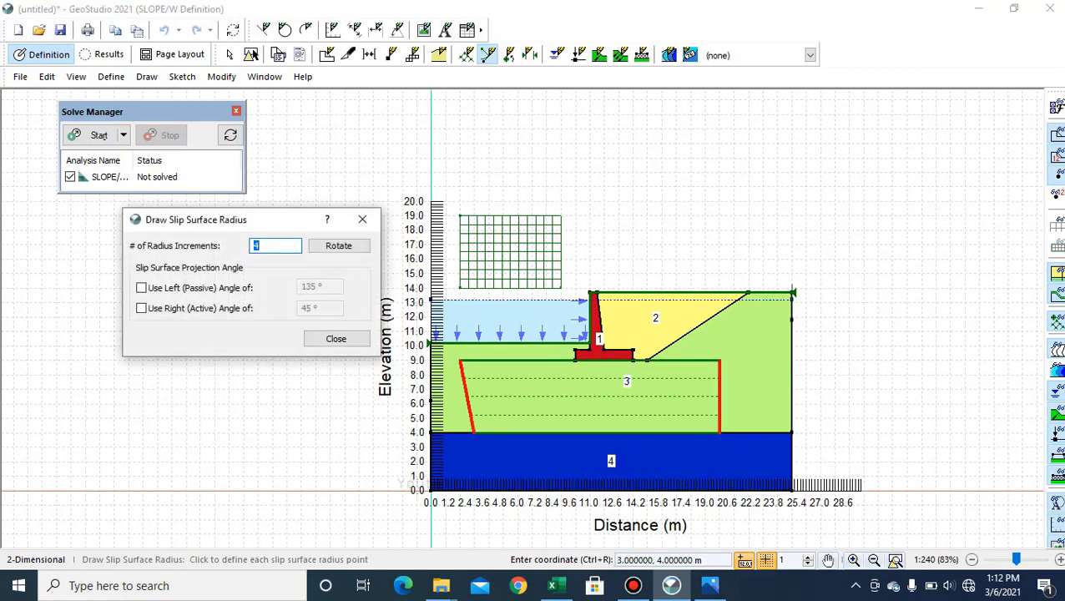
pyautogui.write('10')
pyautogui.click(335, 338)
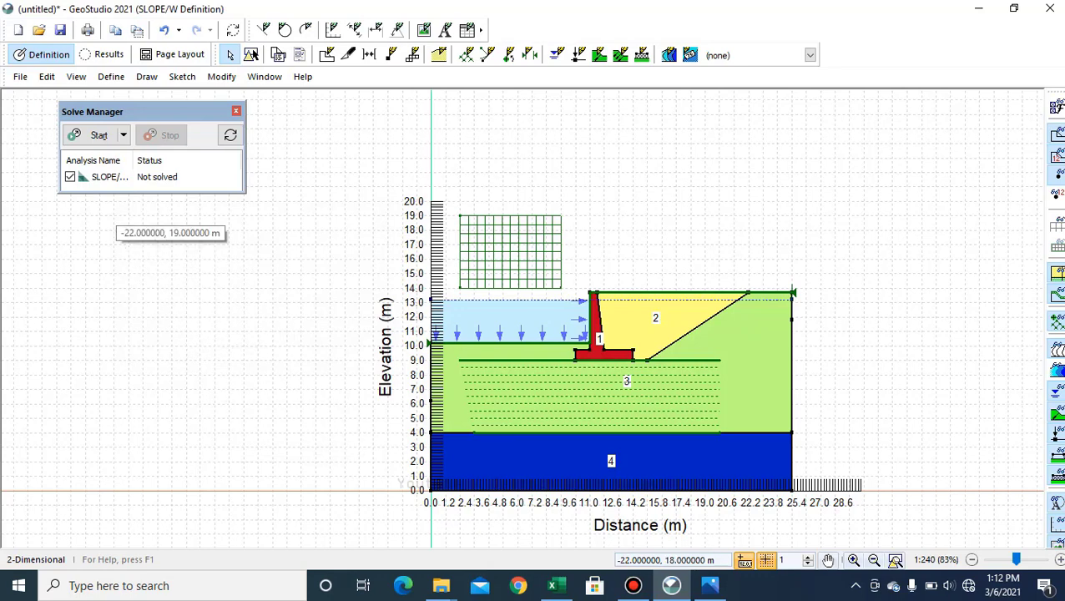
# - Solve the SLOPE/W analysis, saving the project on Local Disk (D:) as "conc retaining wall"
pyautogui.click(94, 135)
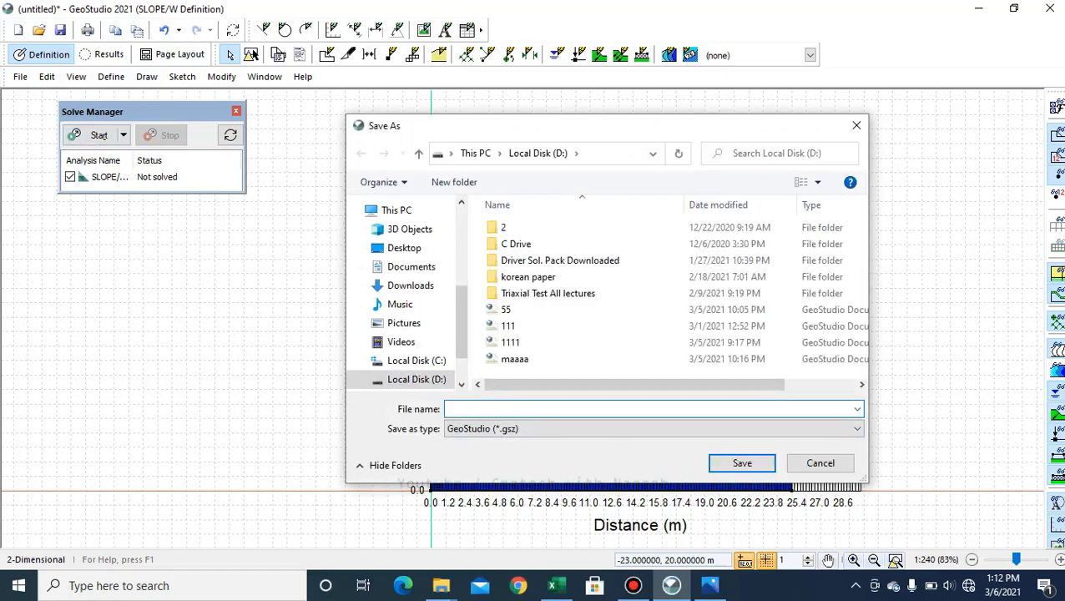
pyautogui.write('conc retaining wall')
pyautogui.press('Return')
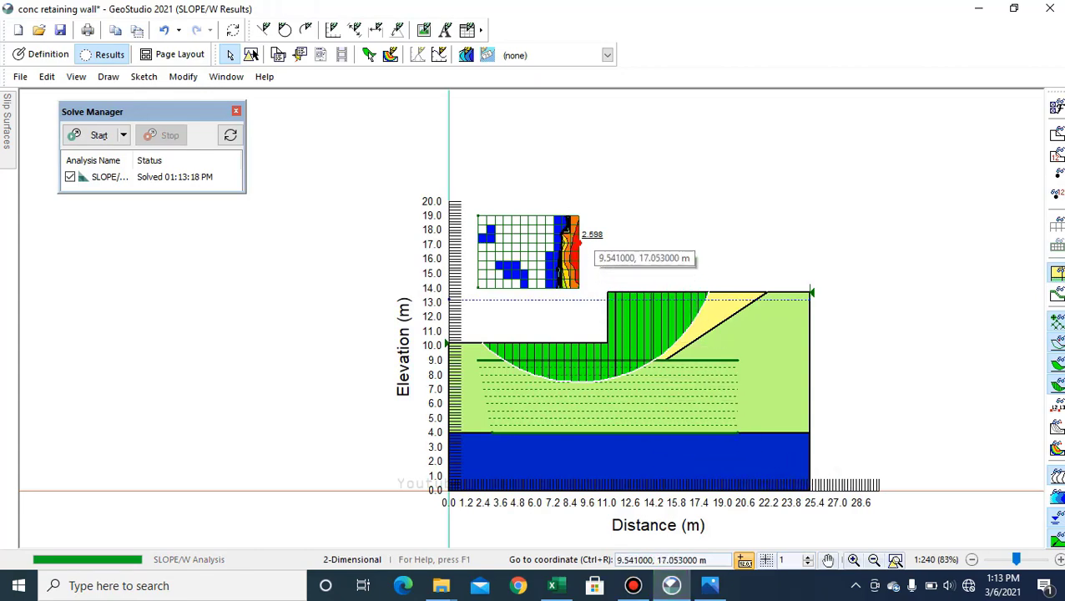
# - Inspect the critical slip surface, toggle its slices off and on, and hide the slip surface shading
pyautogui.scroll(2, 584, 237)
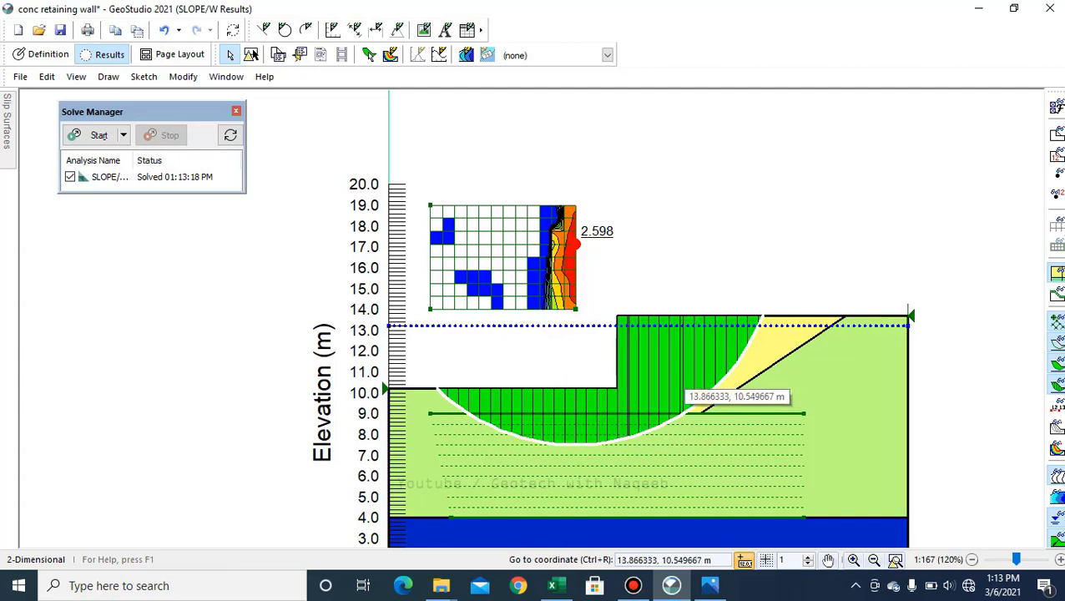
pyautogui.scroll(-2, 617, 388)
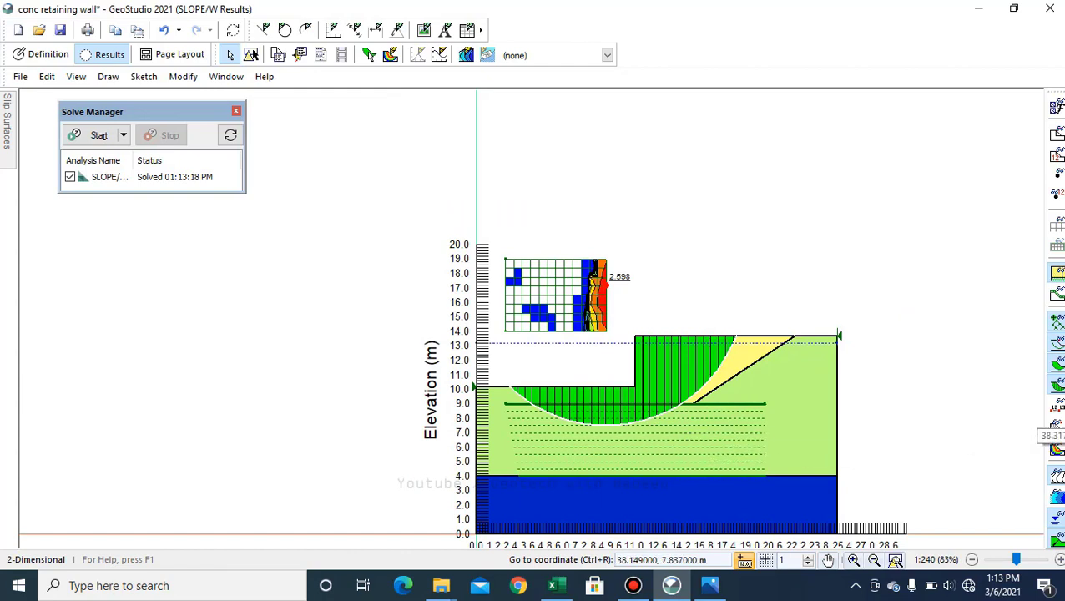
pyautogui.click(1054, 384)
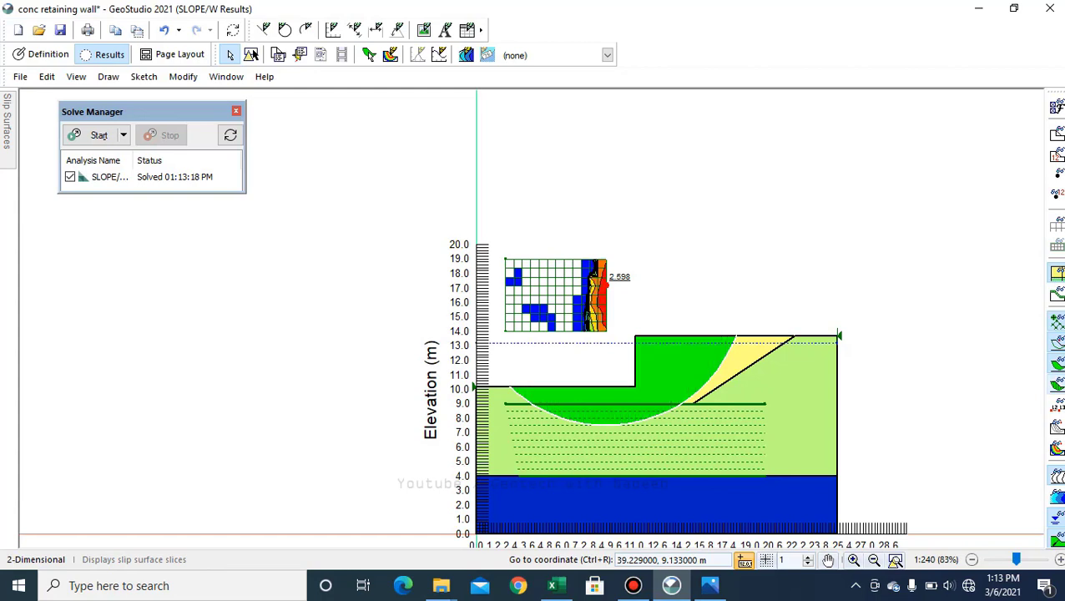
pyautogui.click(1055, 384)
pyautogui.click(1055, 365)
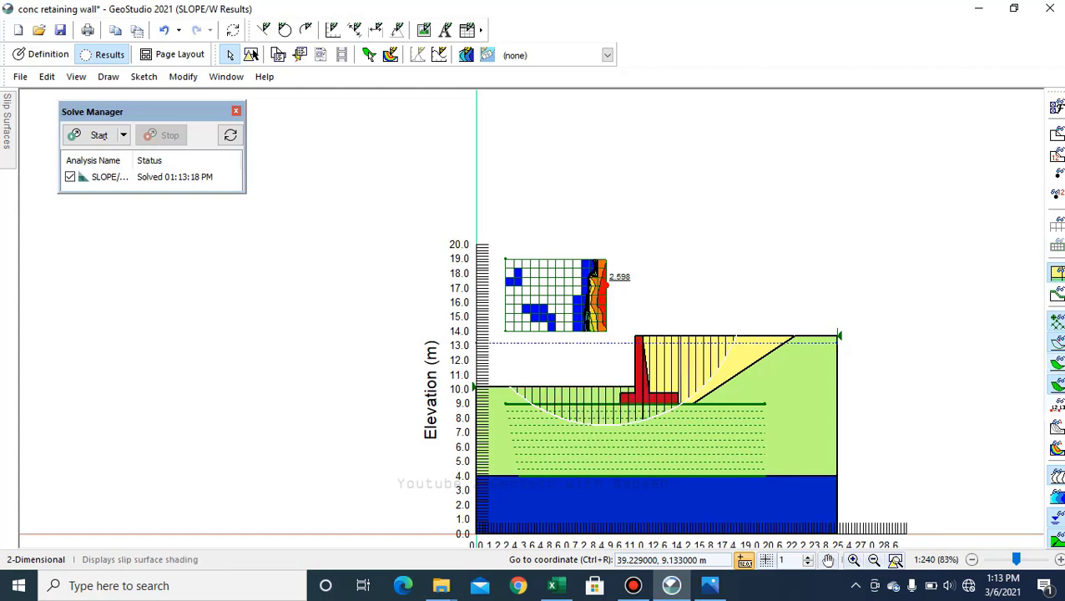